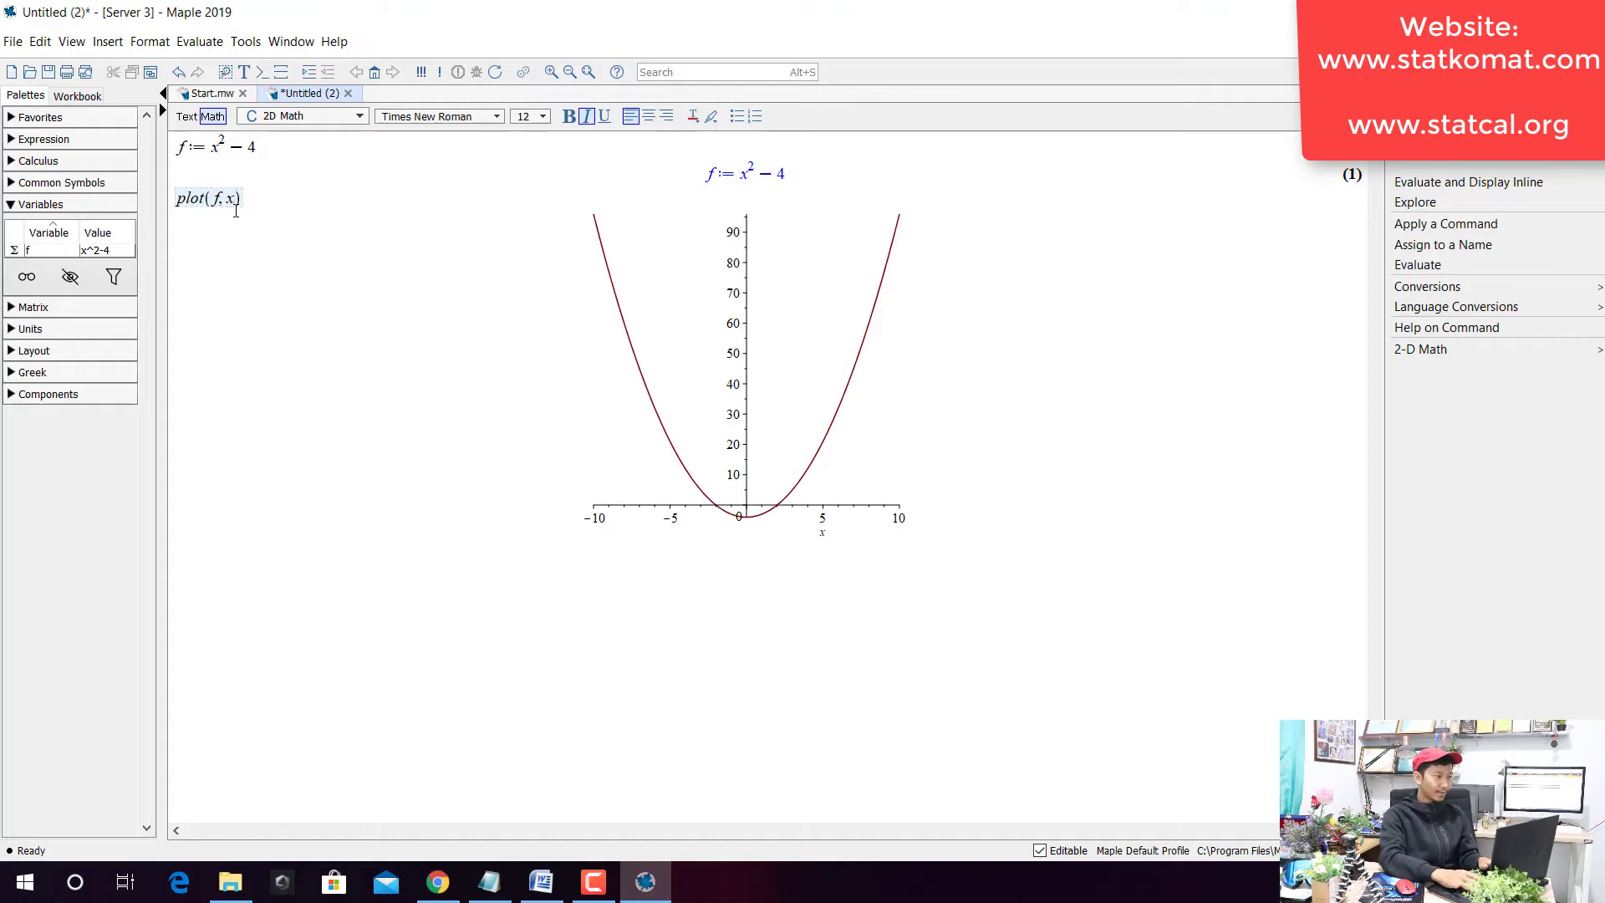
# Restrict the plot of f to the range x = -3..3 and re-evaluate it.
pyautogui.write('=-3 ')
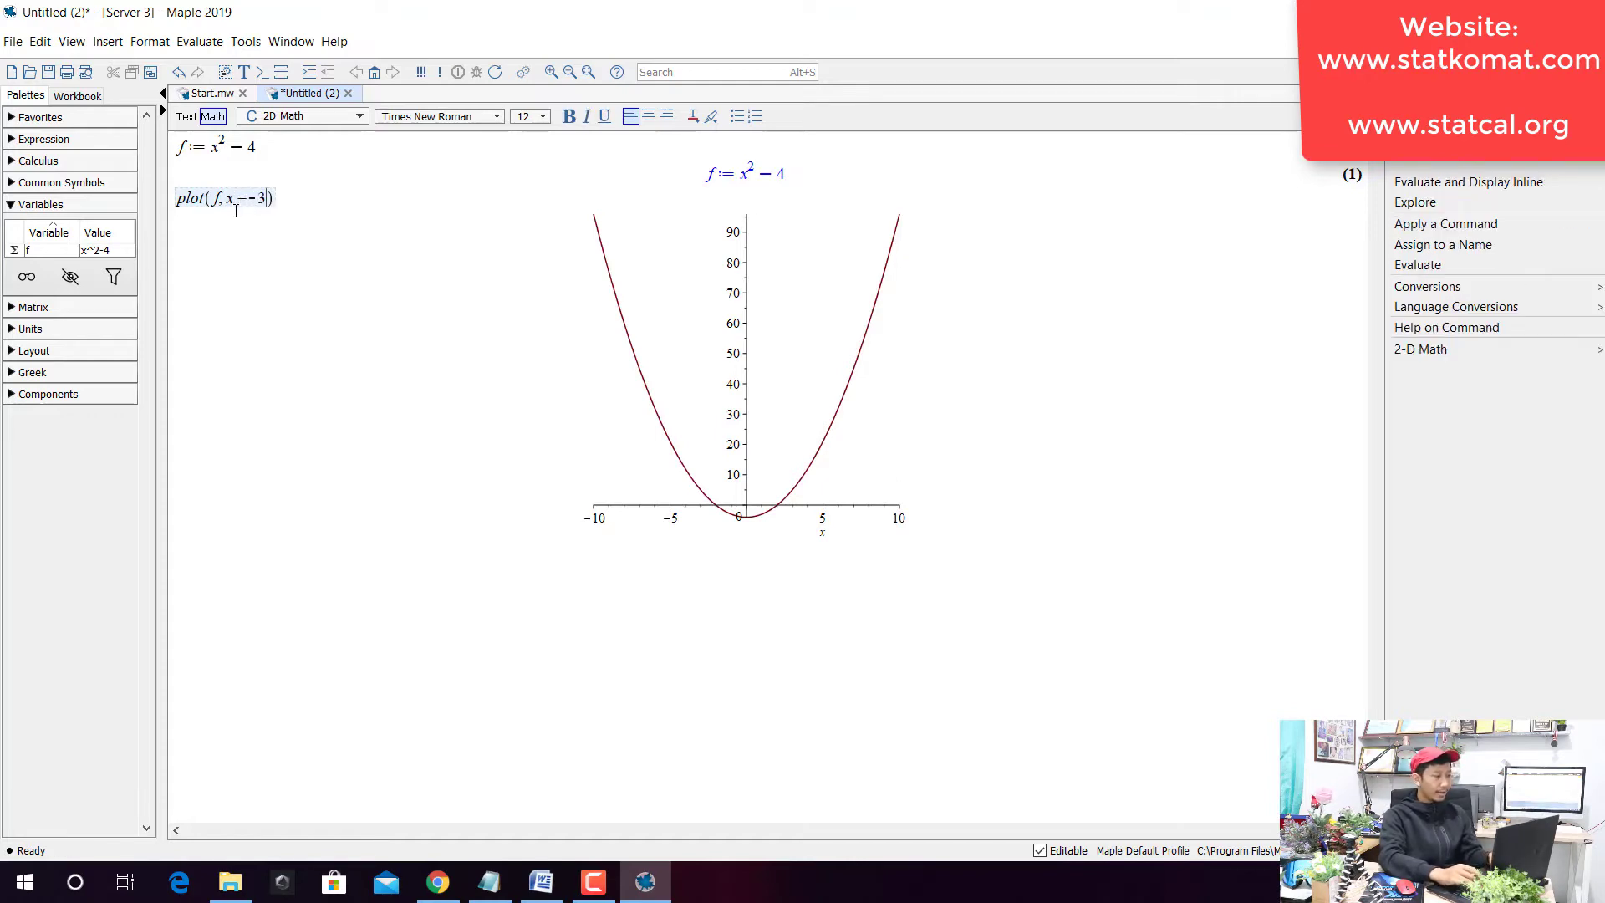
pyautogui.write('..3')
pyautogui.press('Return')
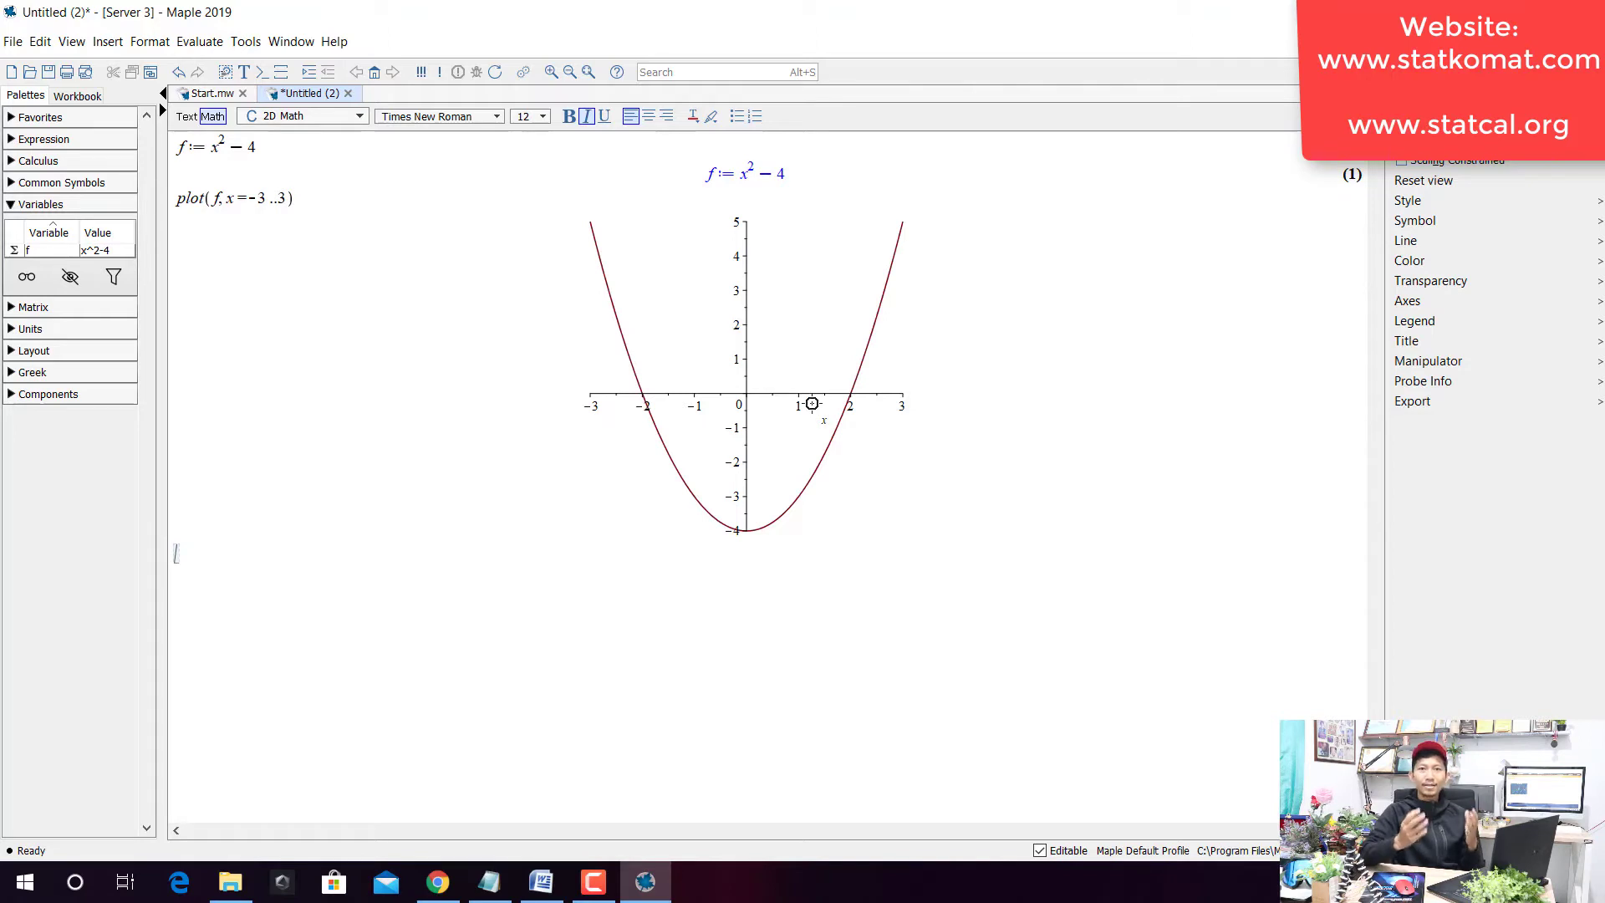
# Check the Contoh Kasus 1.1 Maple solution in the Chrome PDF, then return to Maple and evaluate solve(f).
pyautogui.click(447, 883)
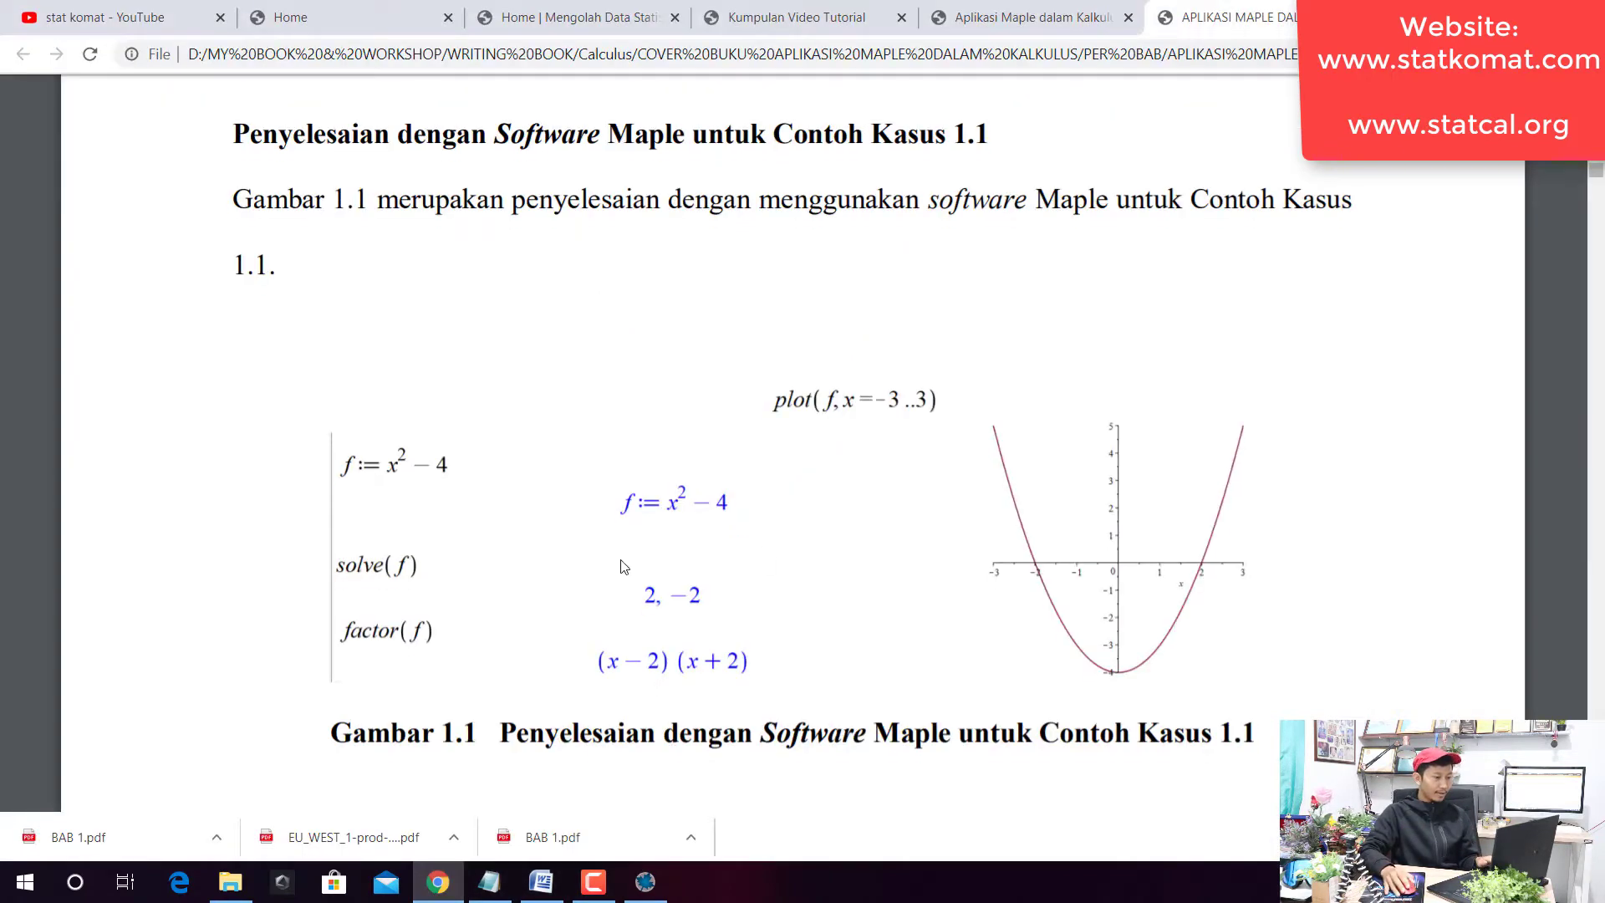
pyautogui.scroll(-1, 412, 519)
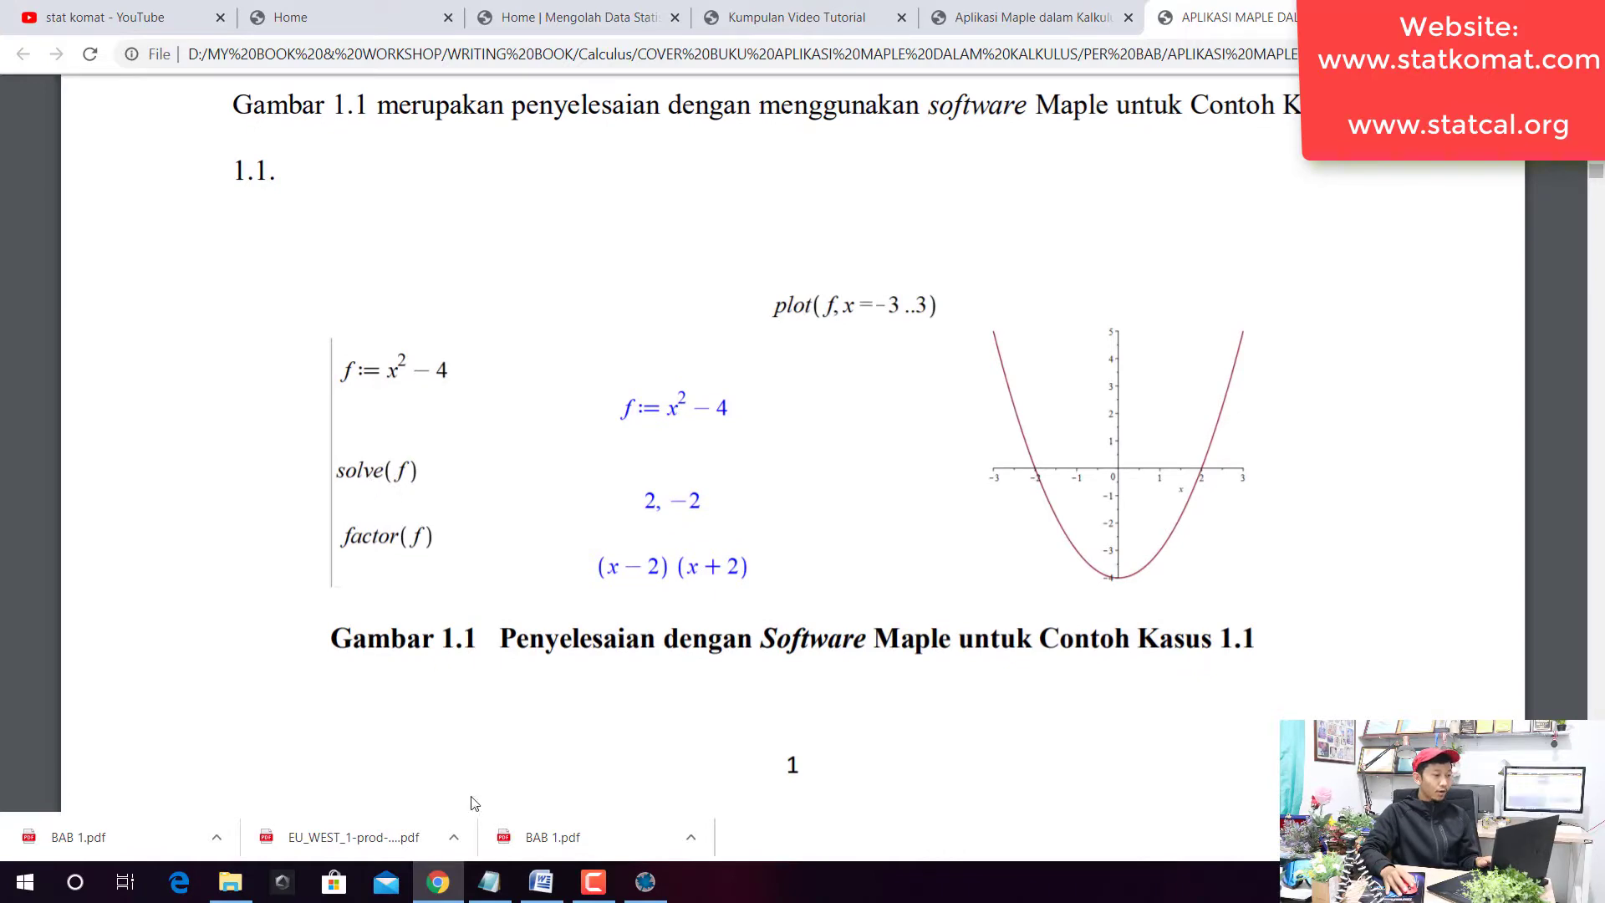
pyautogui.click(436, 896)
pyautogui.write('so')
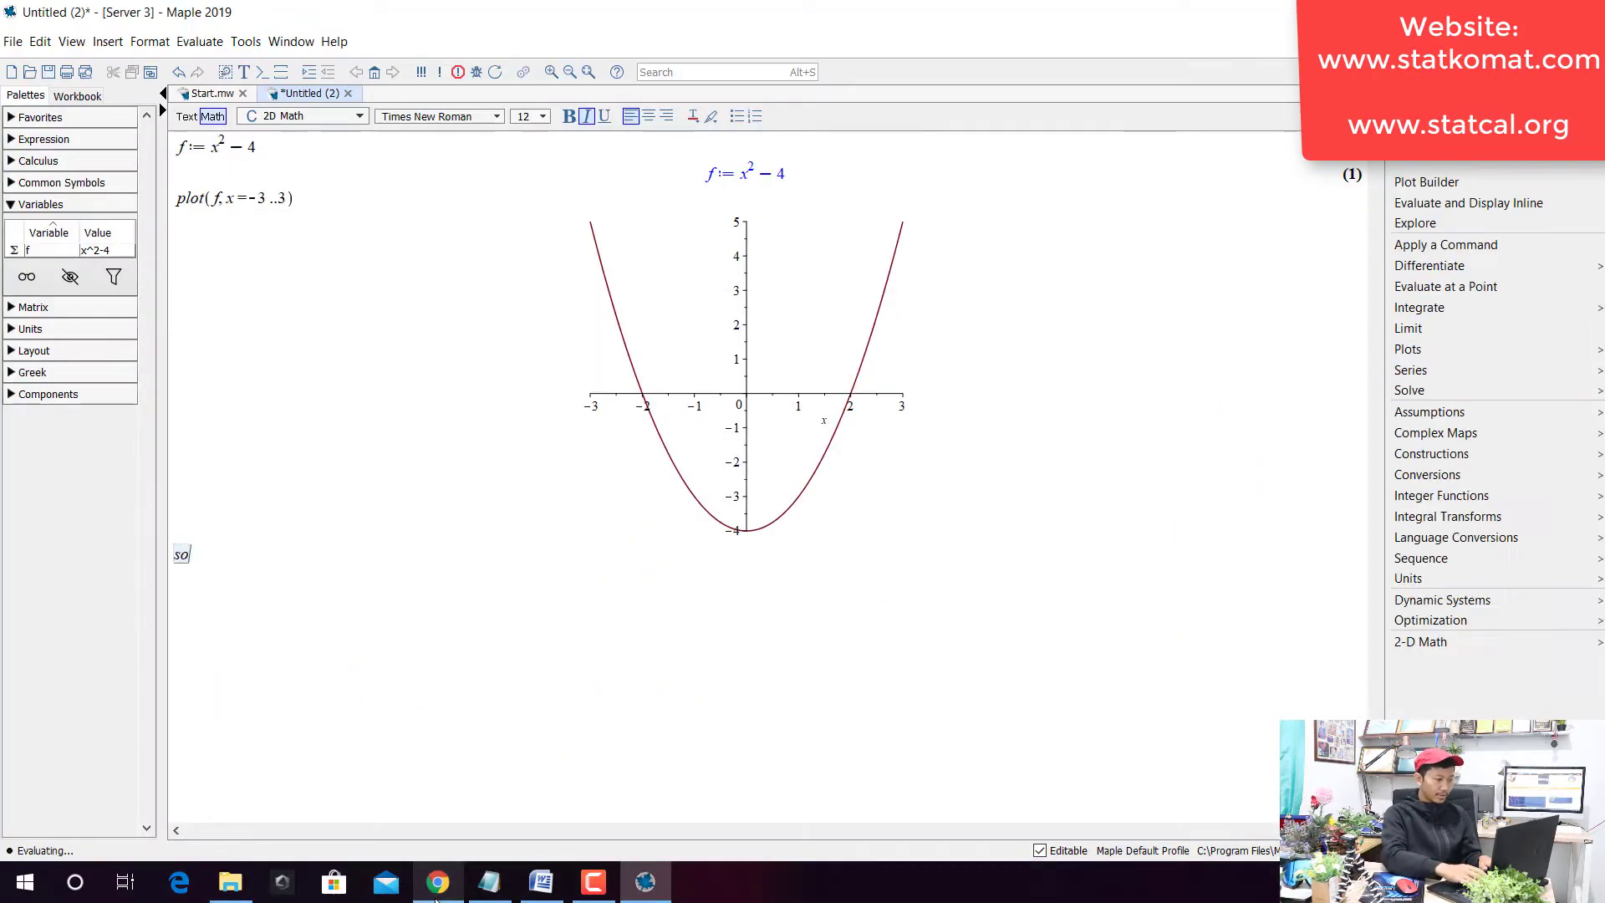
pyautogui.write('lve(')
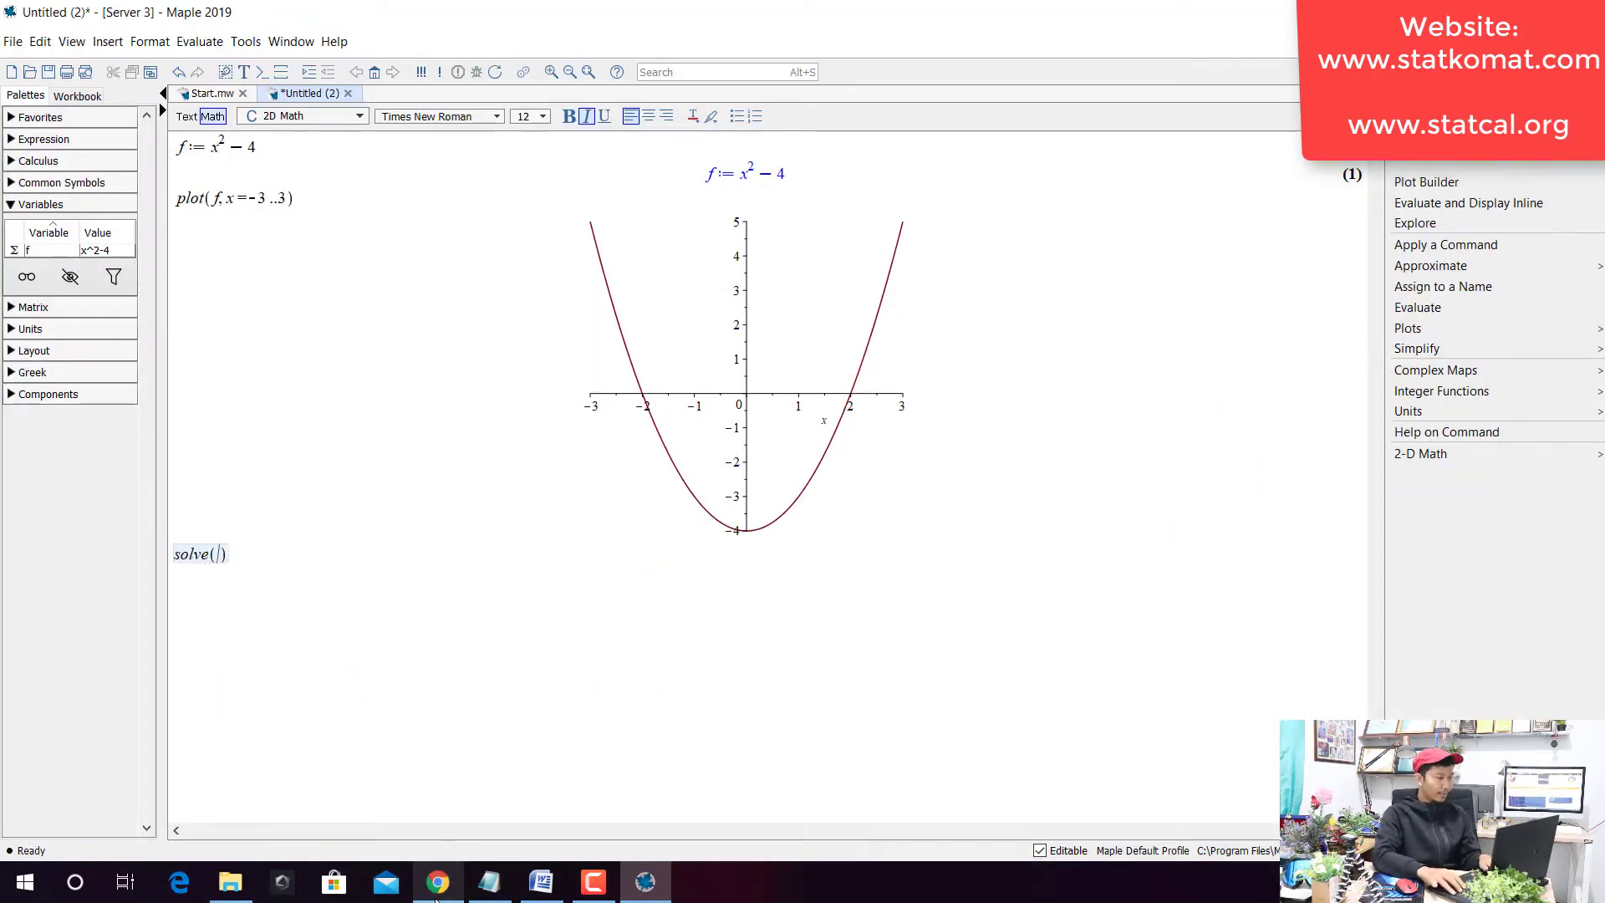
pyautogui.write('f')
pyautogui.press('Return')
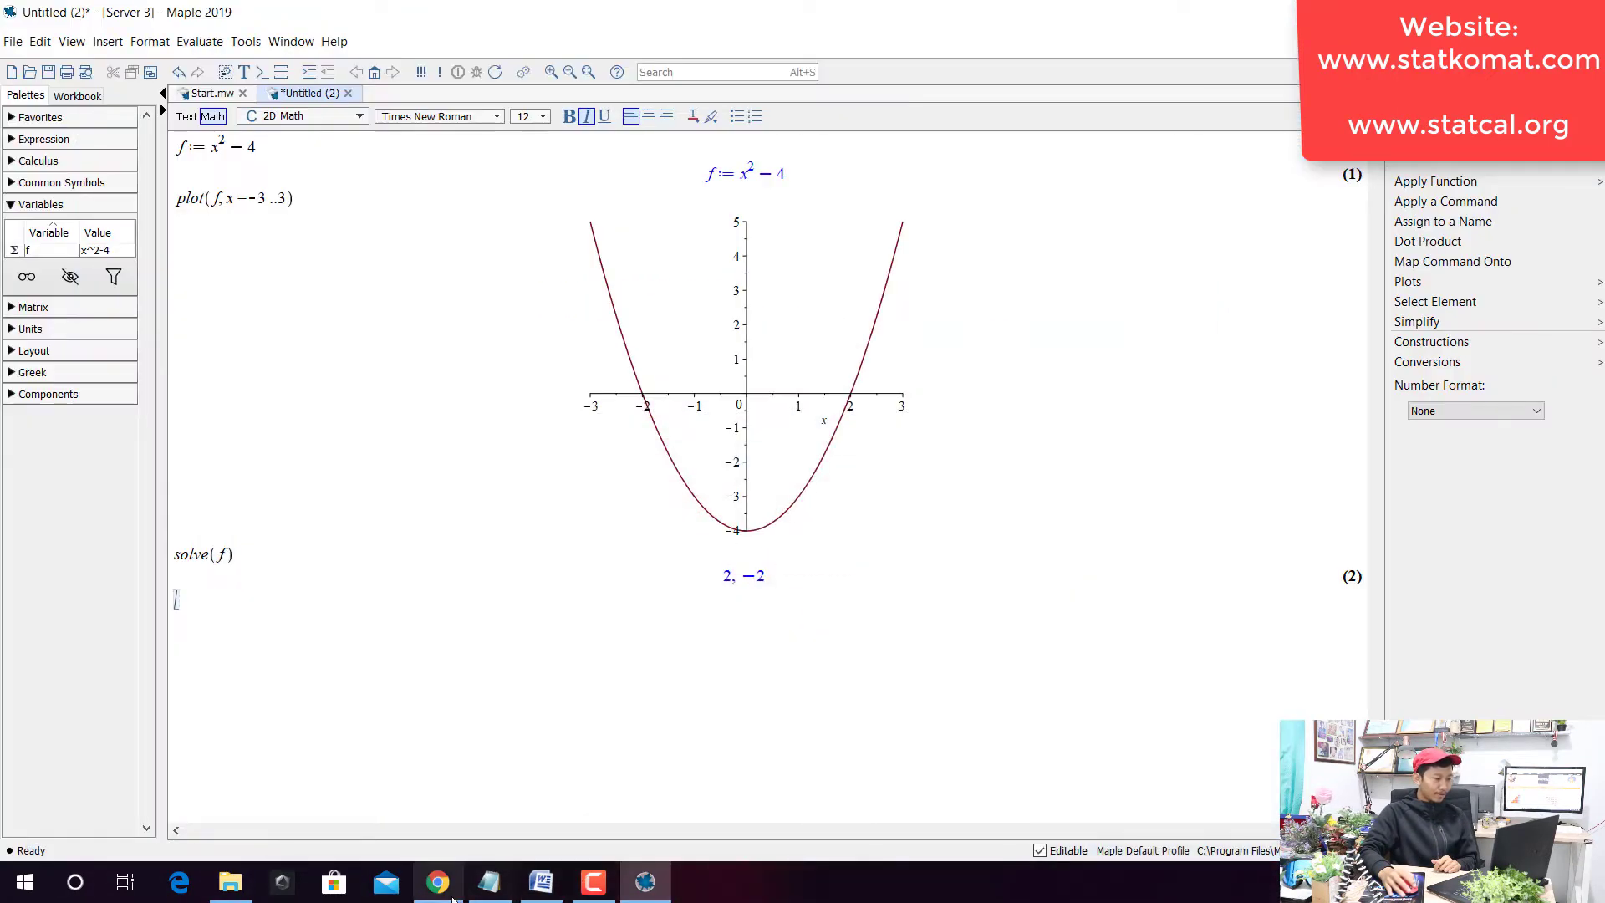
# Switch to the book PDF in Chrome and read Contoh Kasus 1.2 with its equation and manual solution.
pyautogui.click(452, 896)
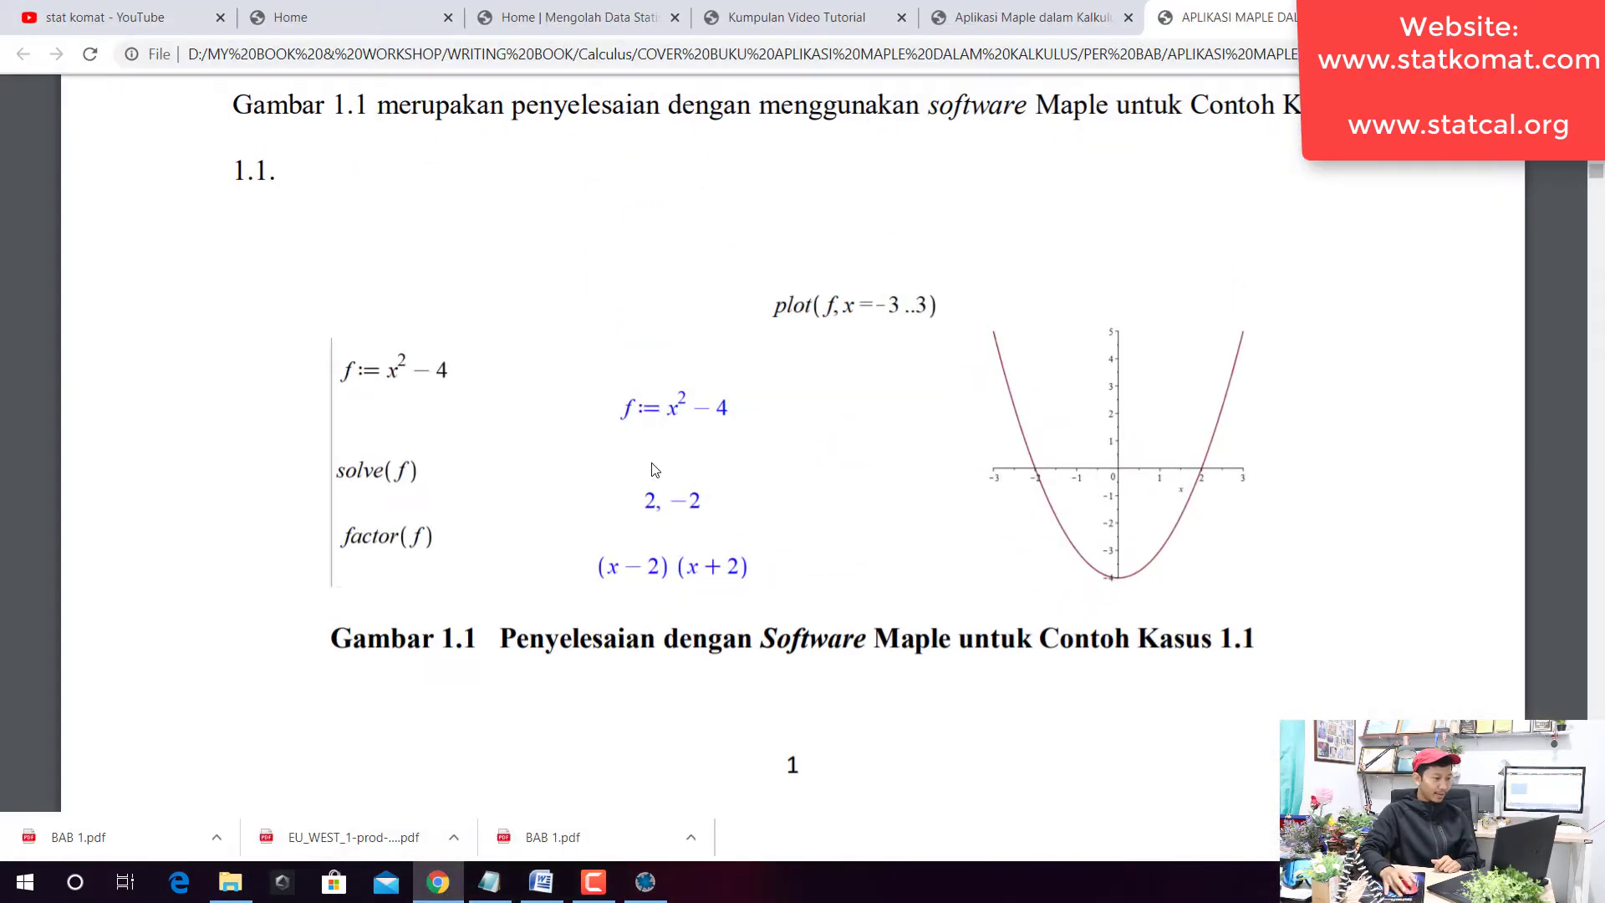
pyautogui.scroll(3, 648, 469)
pyautogui.scroll(-3, 607, 491)
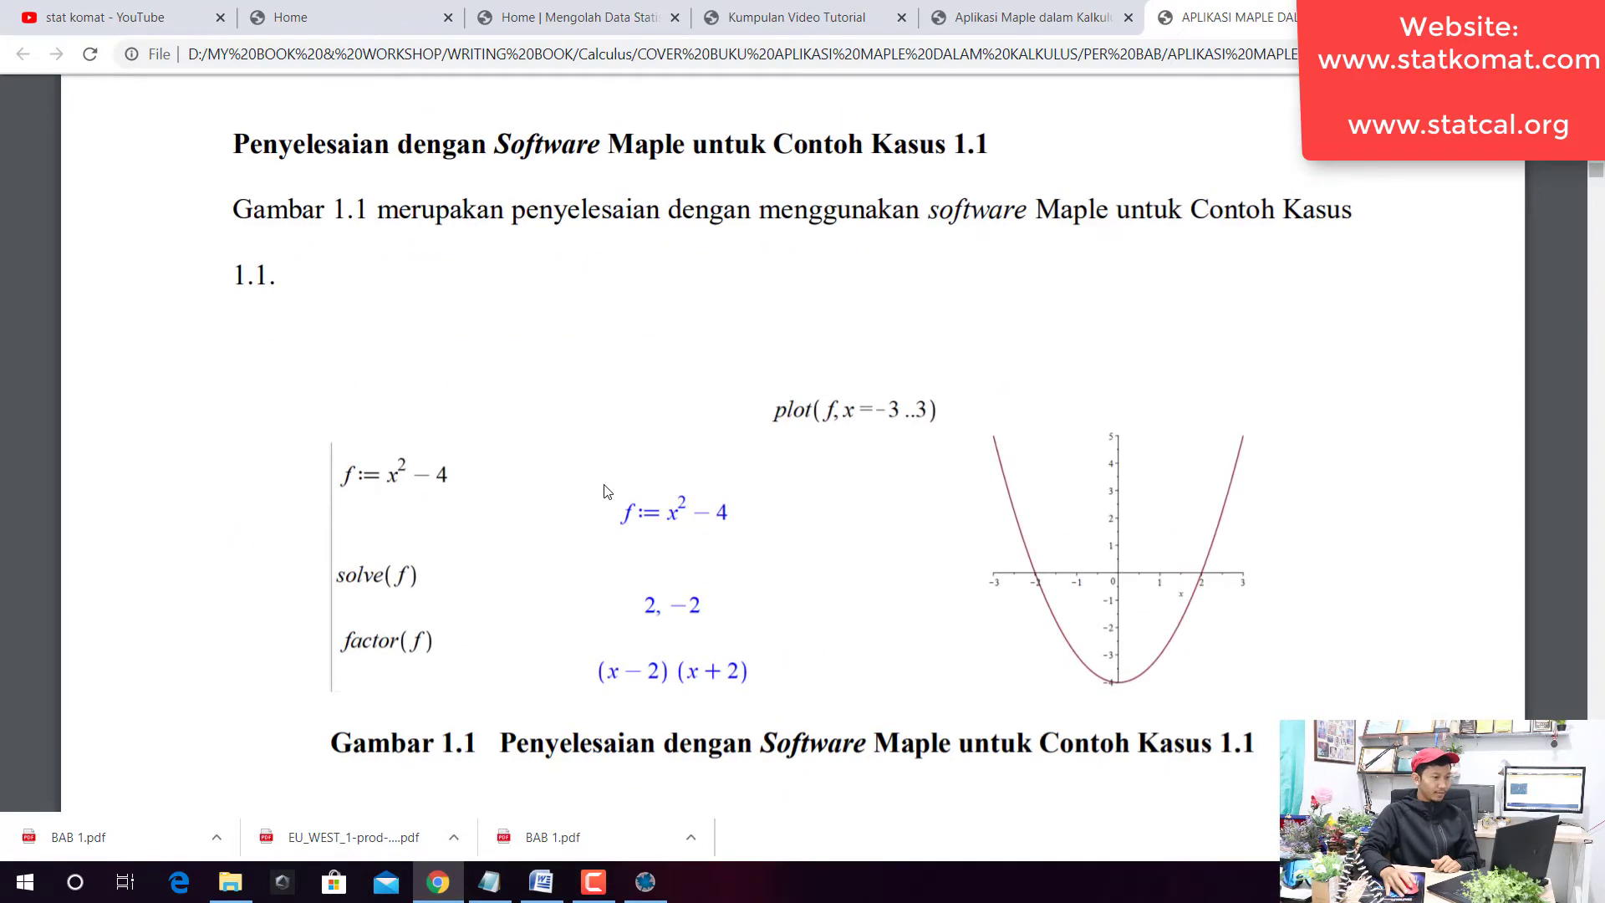
pyautogui.scroll(12, 608, 491)
pyautogui.scroll(-5, 645, 519)
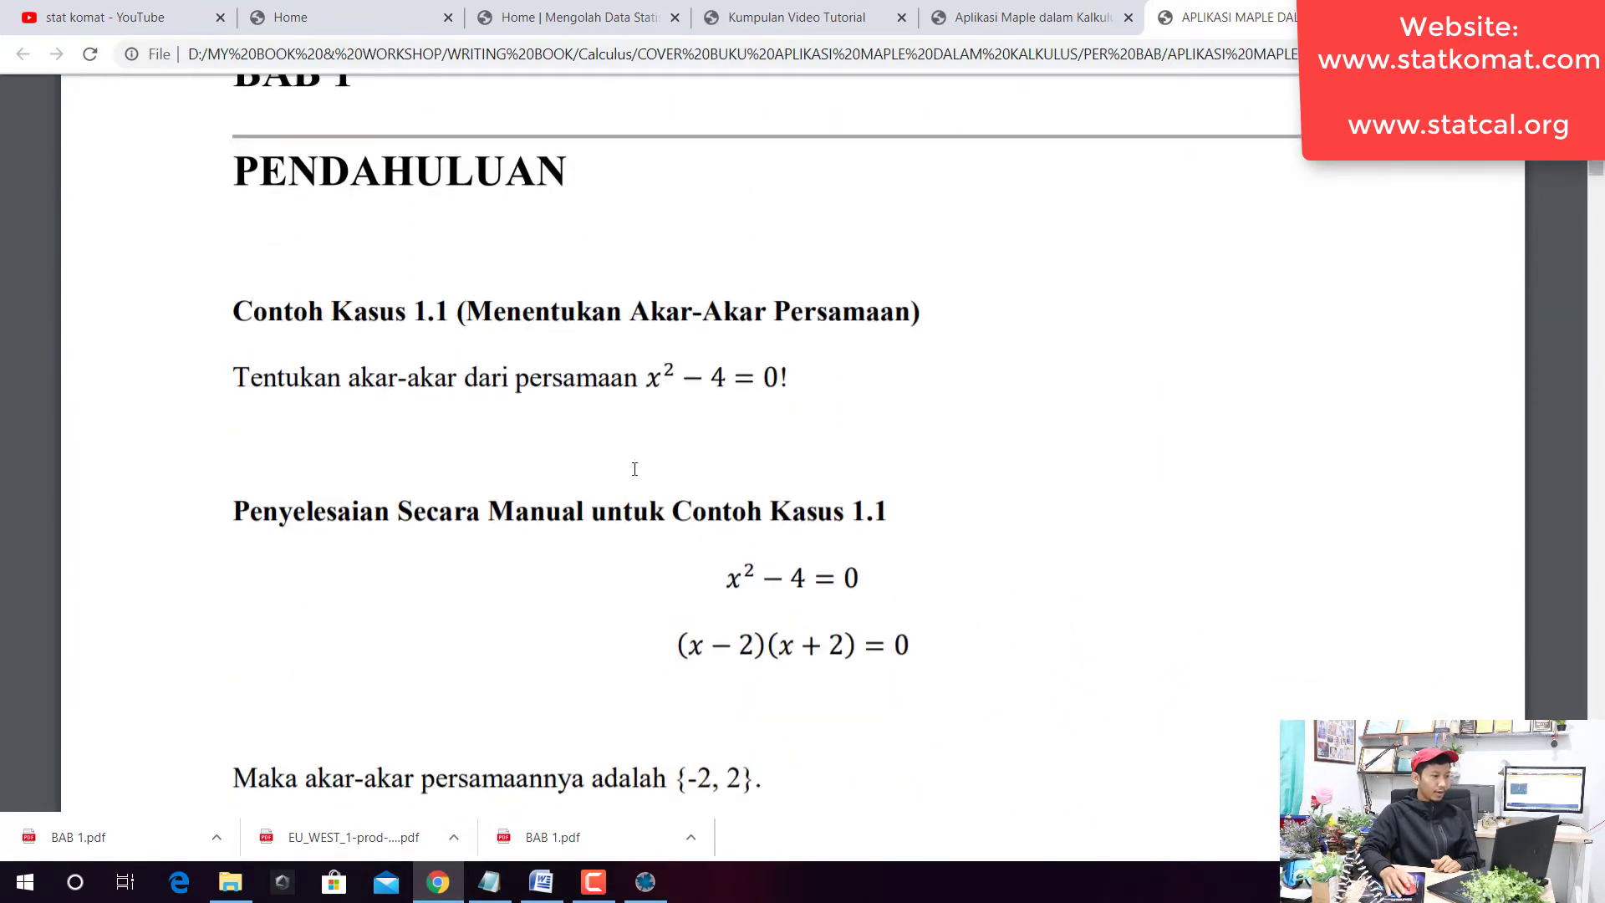
pyautogui.scroll(-14, 635, 469)
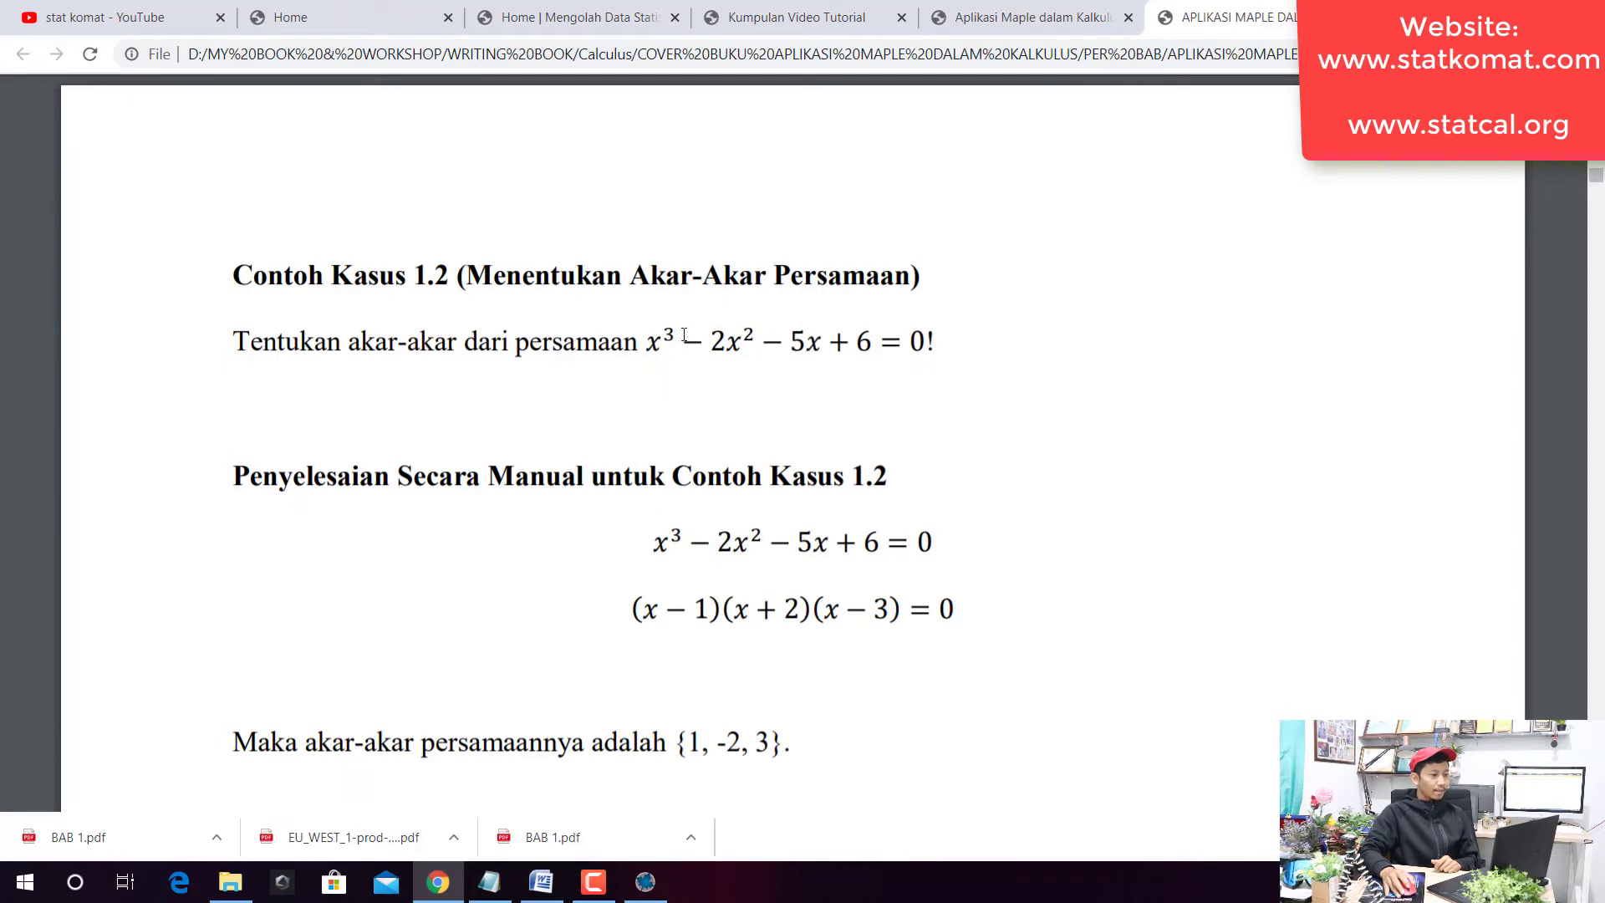
pyautogui.scroll(-1, 830, 282)
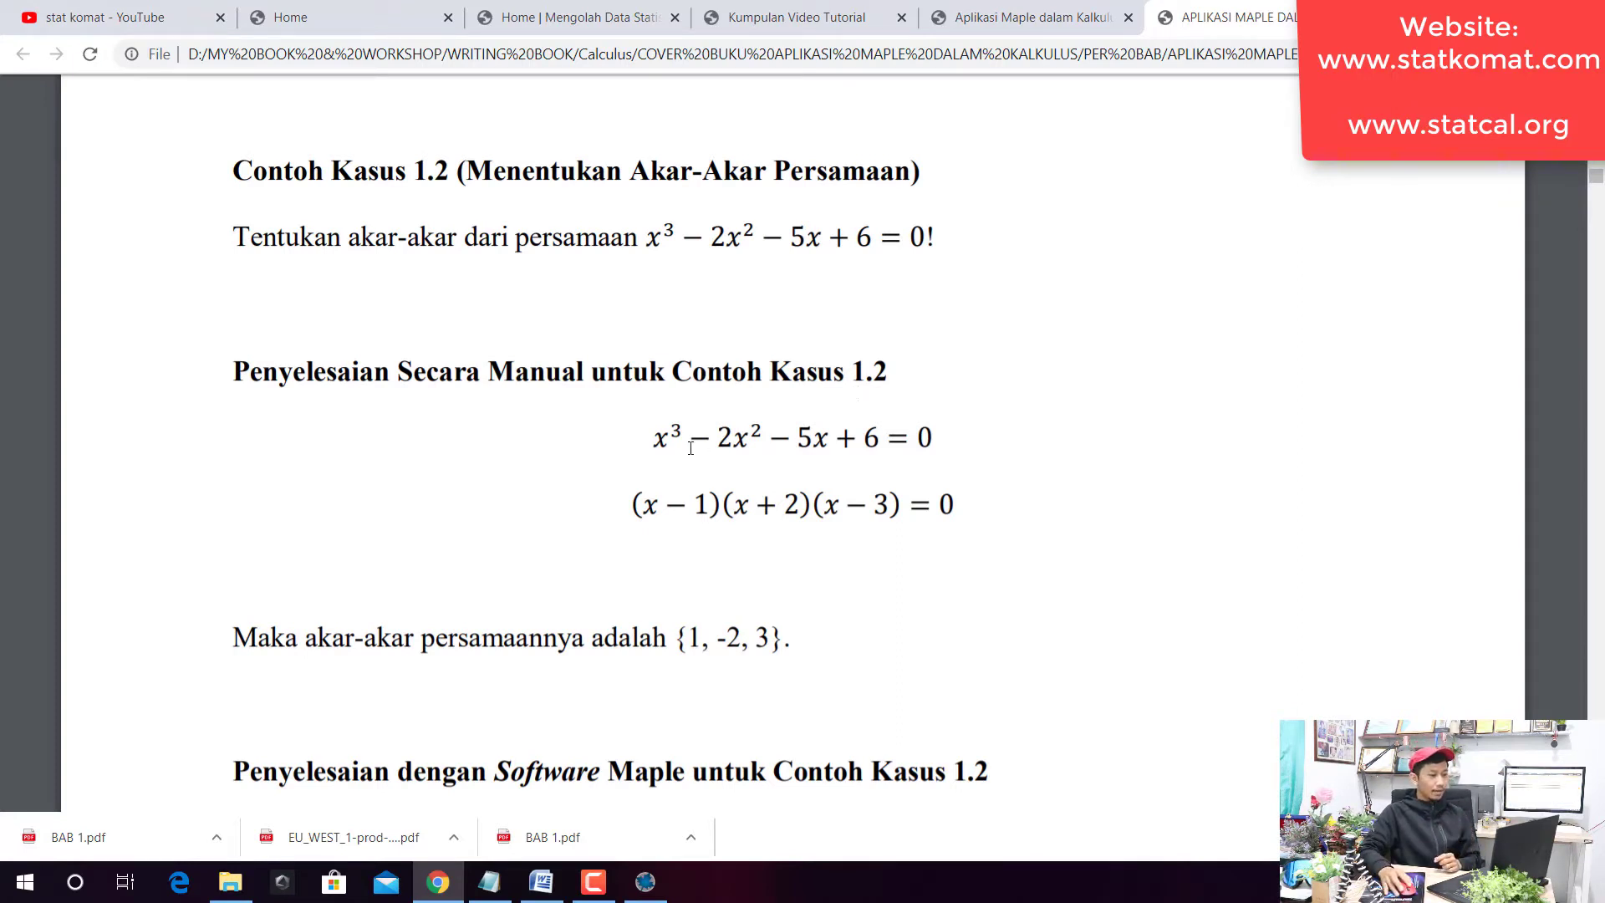
pyautogui.scroll(-1, 759, 476)
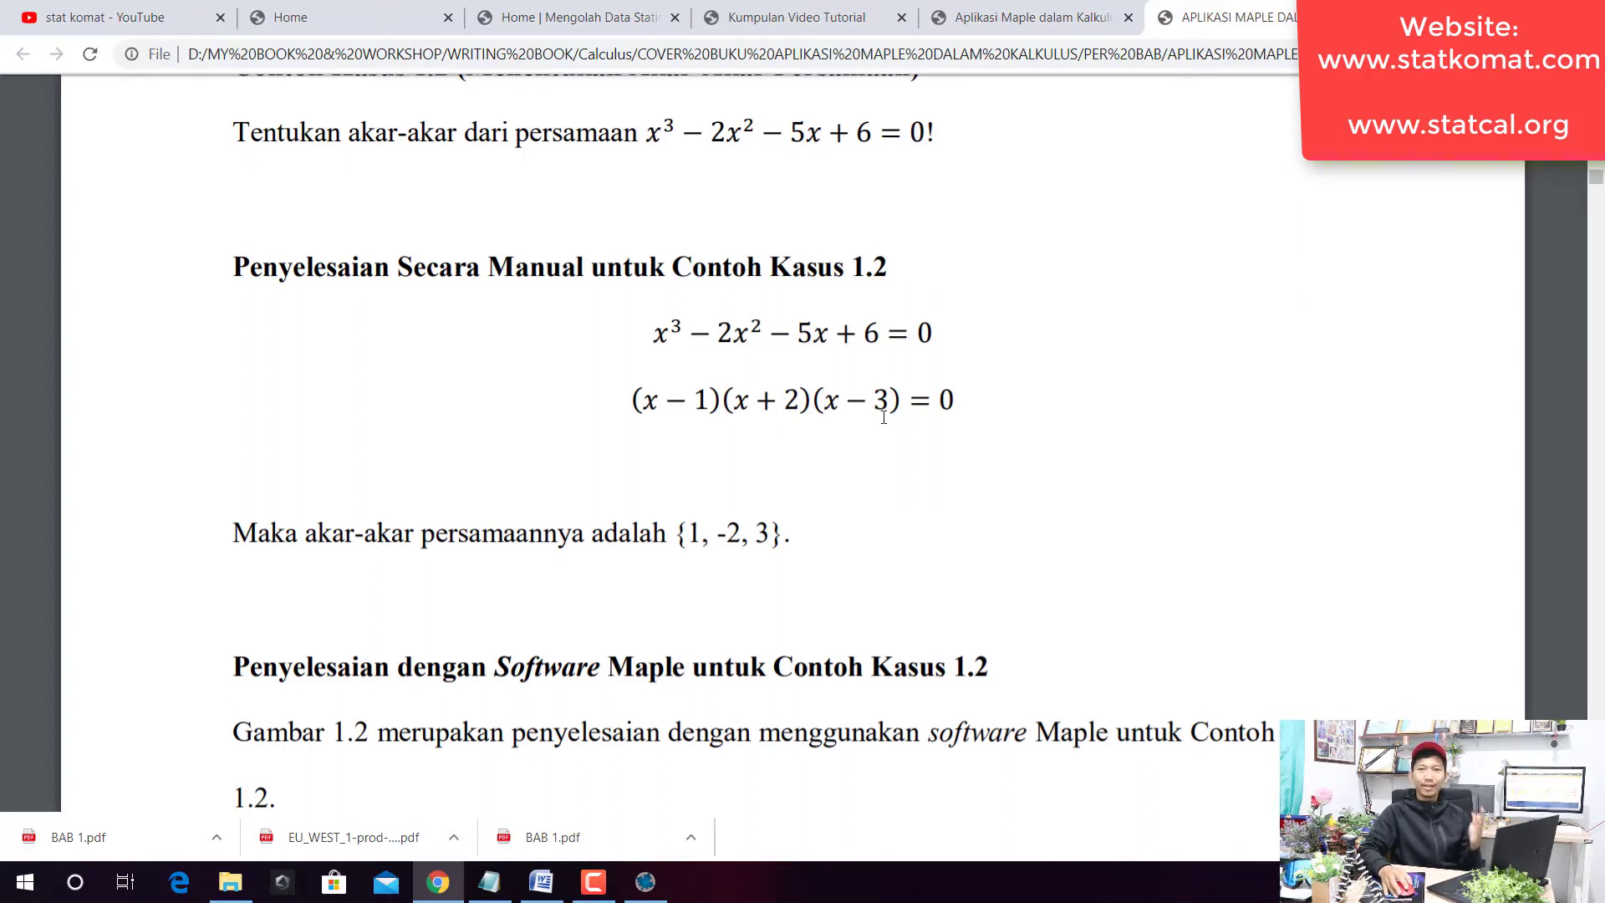
pyautogui.scroll(-1, 884, 416)
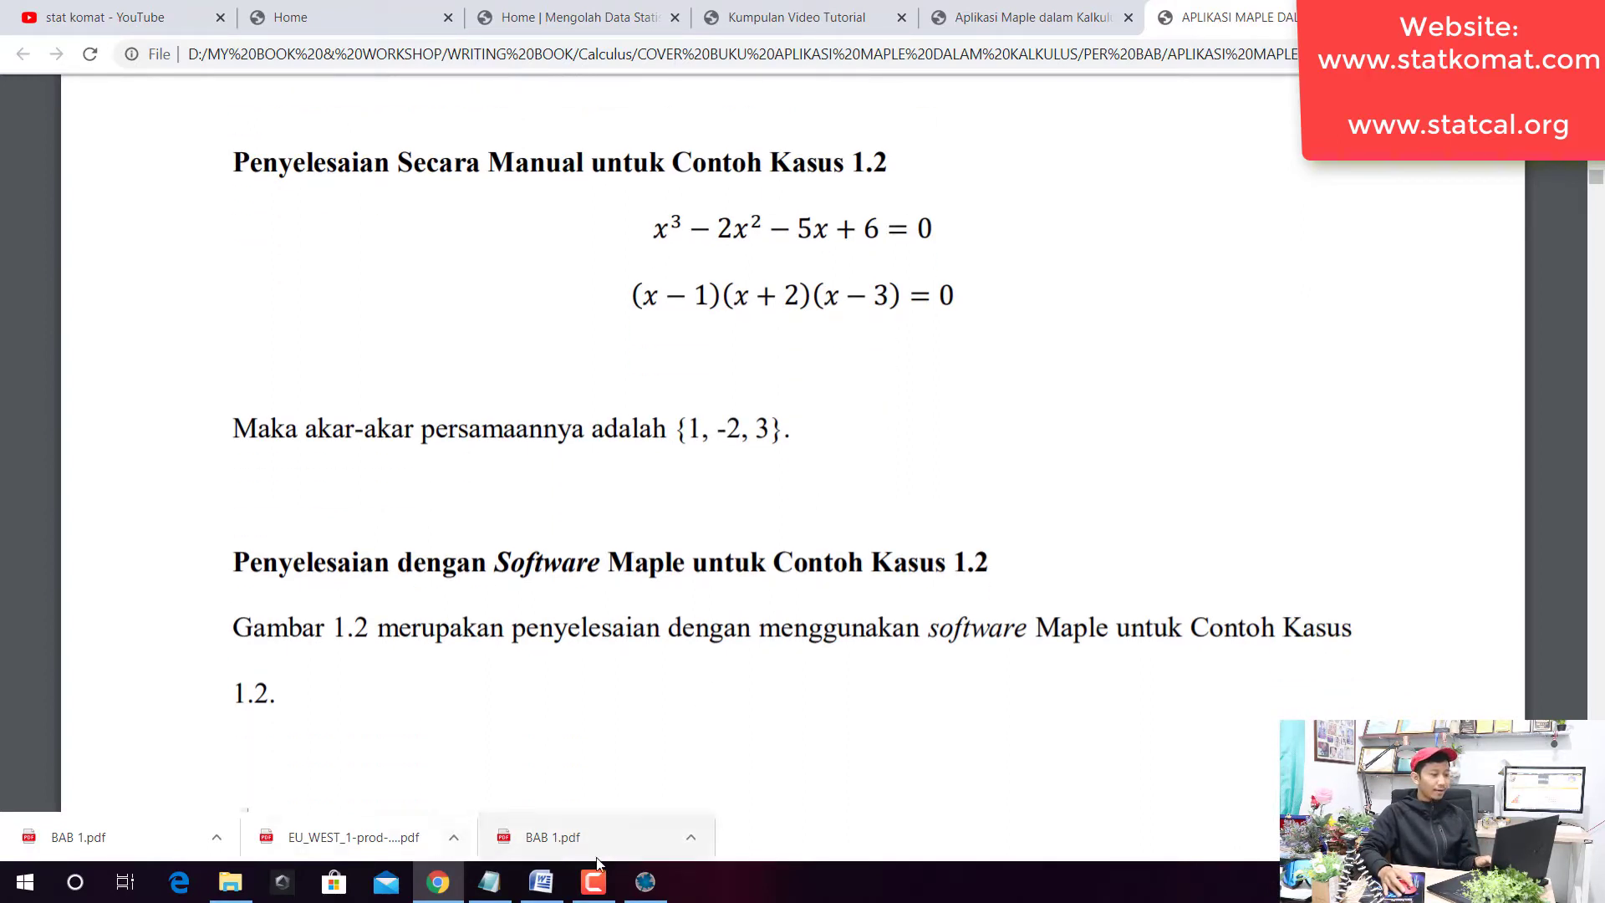
# Return to the Maple worksheet and begin a new definition below solve(f) with g := x^3 - 2*x^2.
pyautogui.click(645, 883)
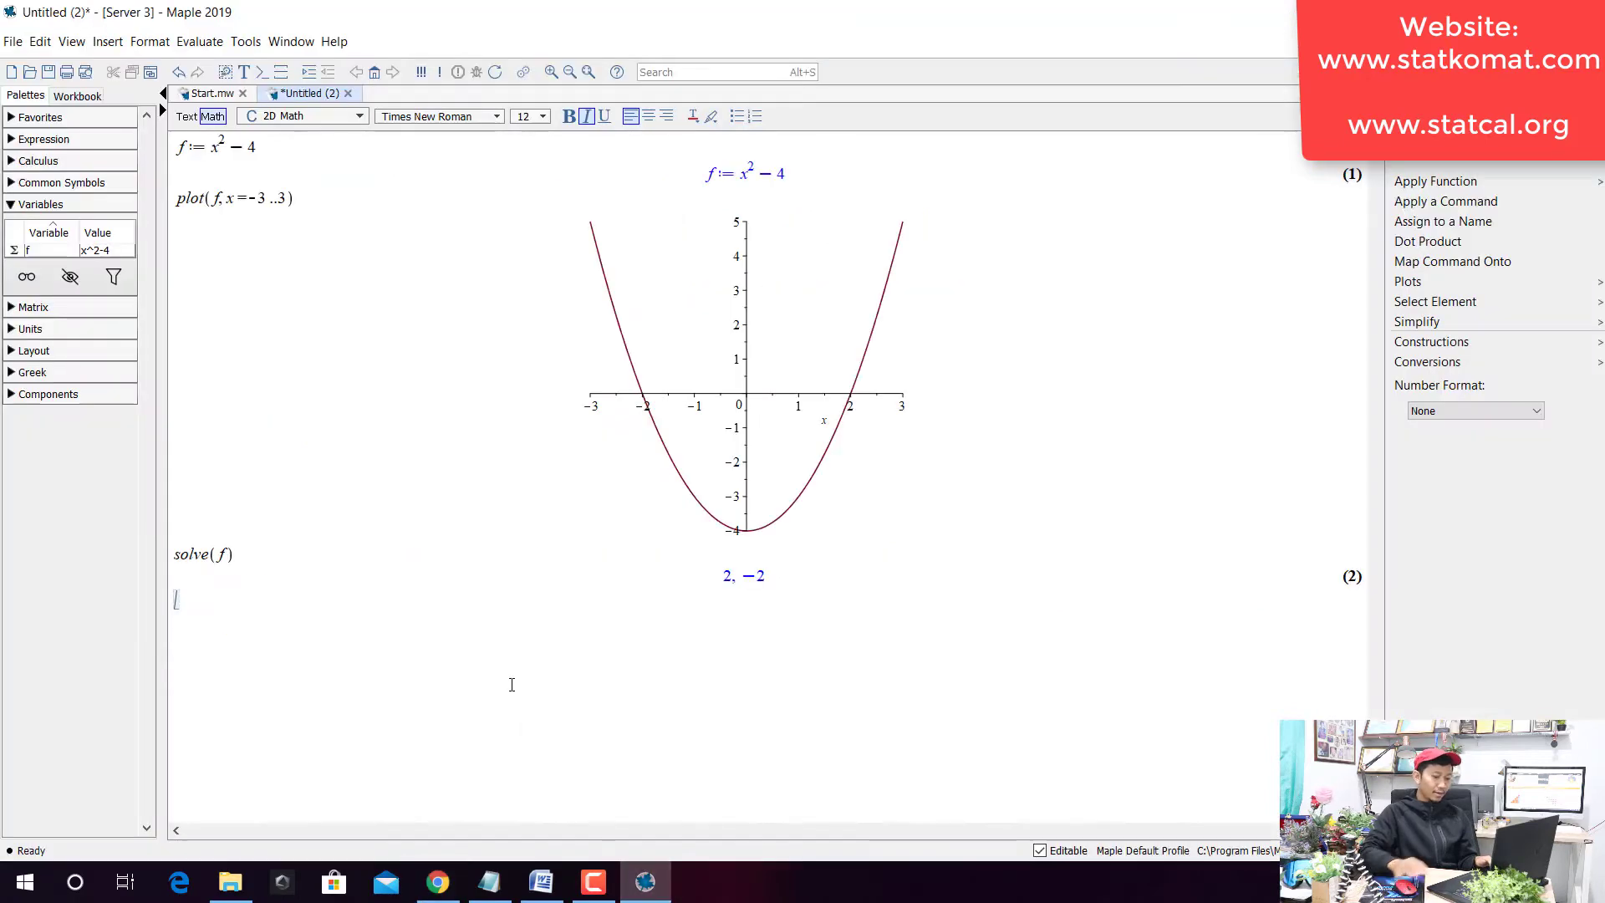
pyautogui.press('Return')
pyautogui.write('g :')
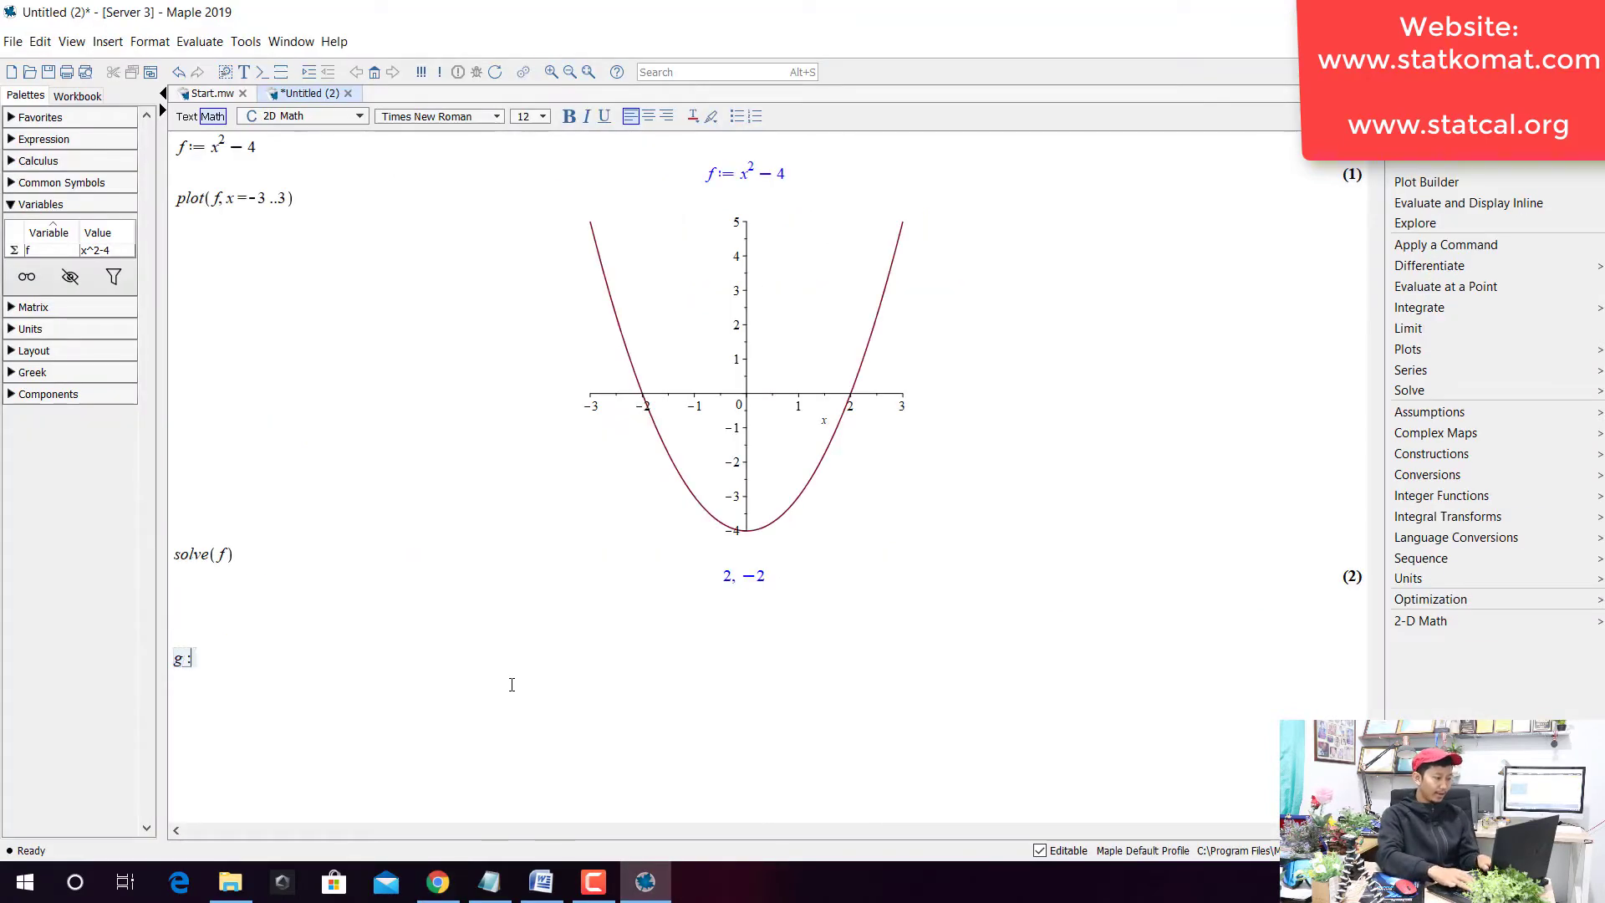
pyautogui.write('=')
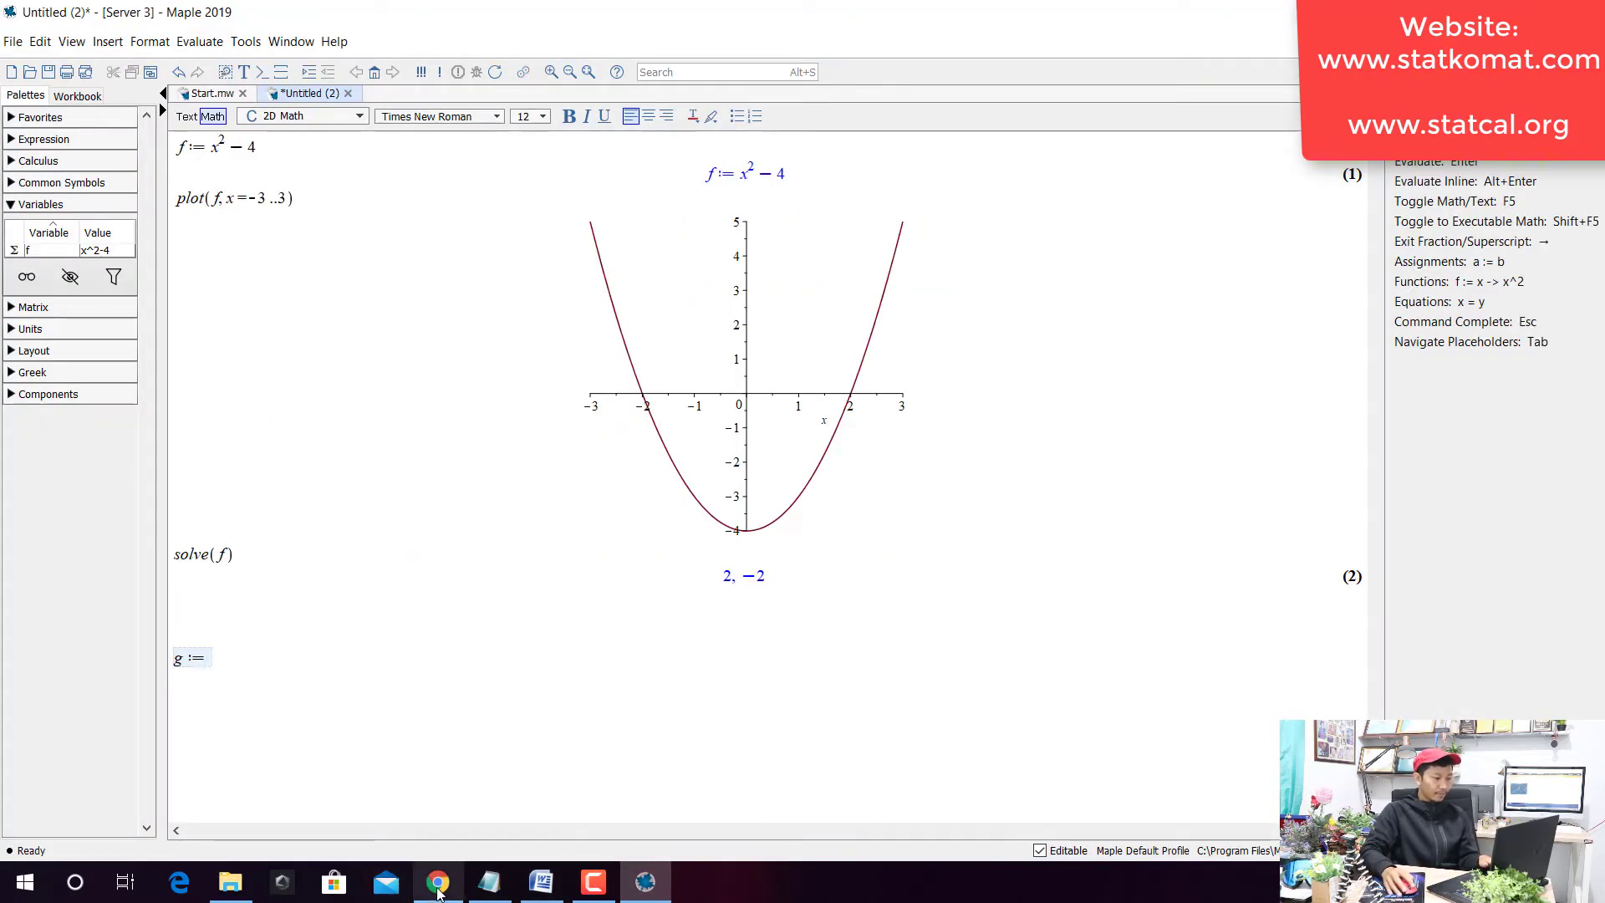
pyautogui.click(438, 884)
pyautogui.click(437, 886)
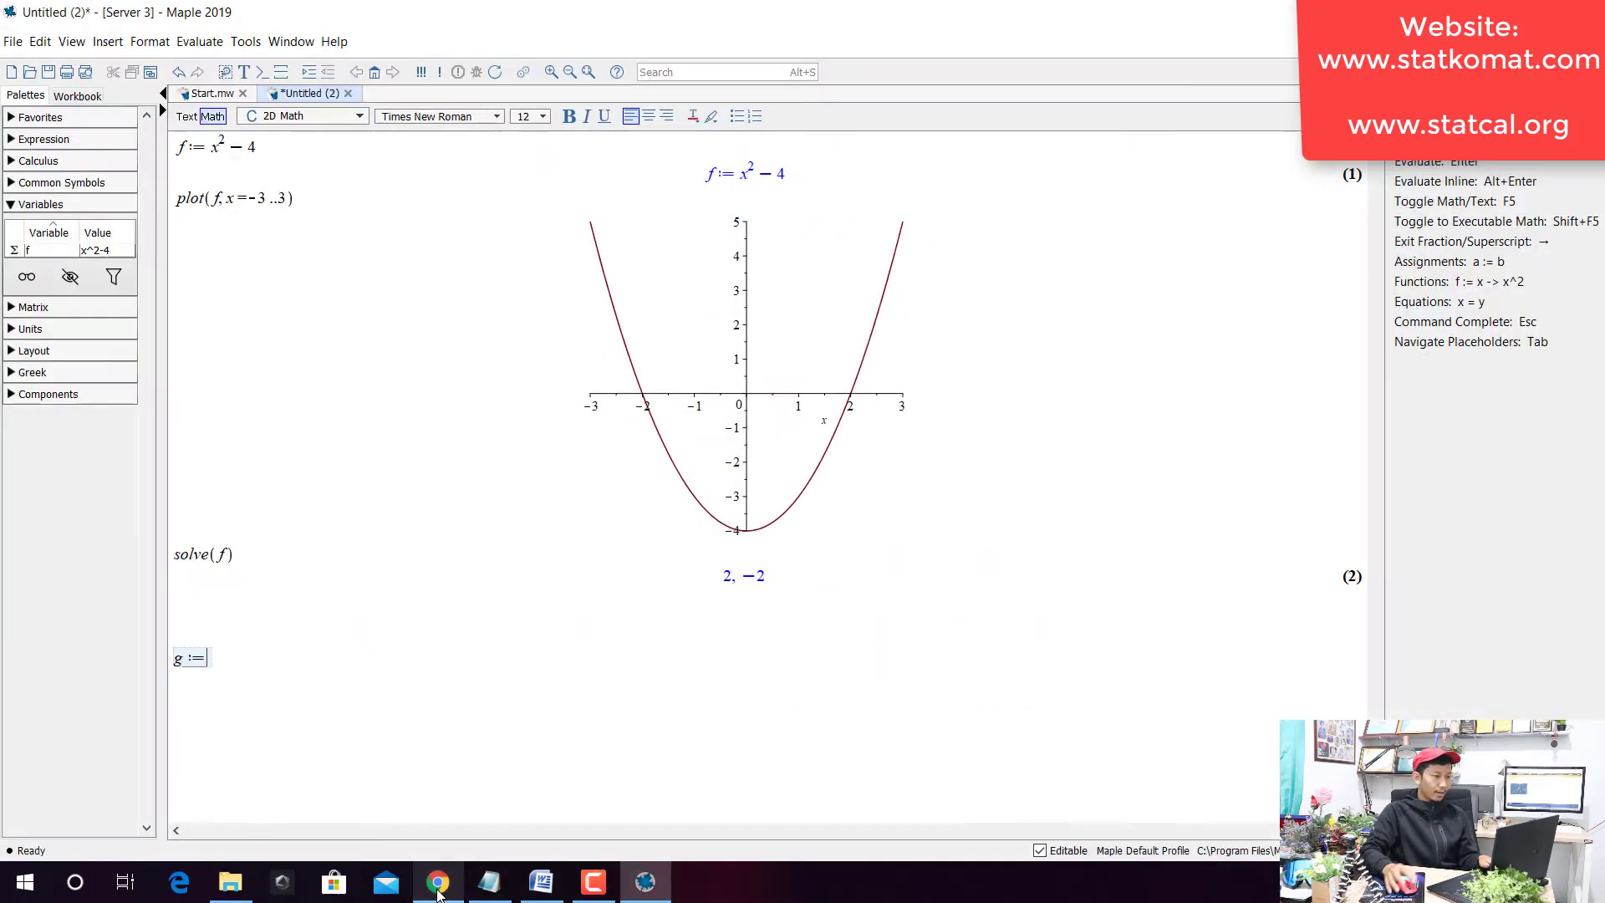
pyautogui.write('x^3')
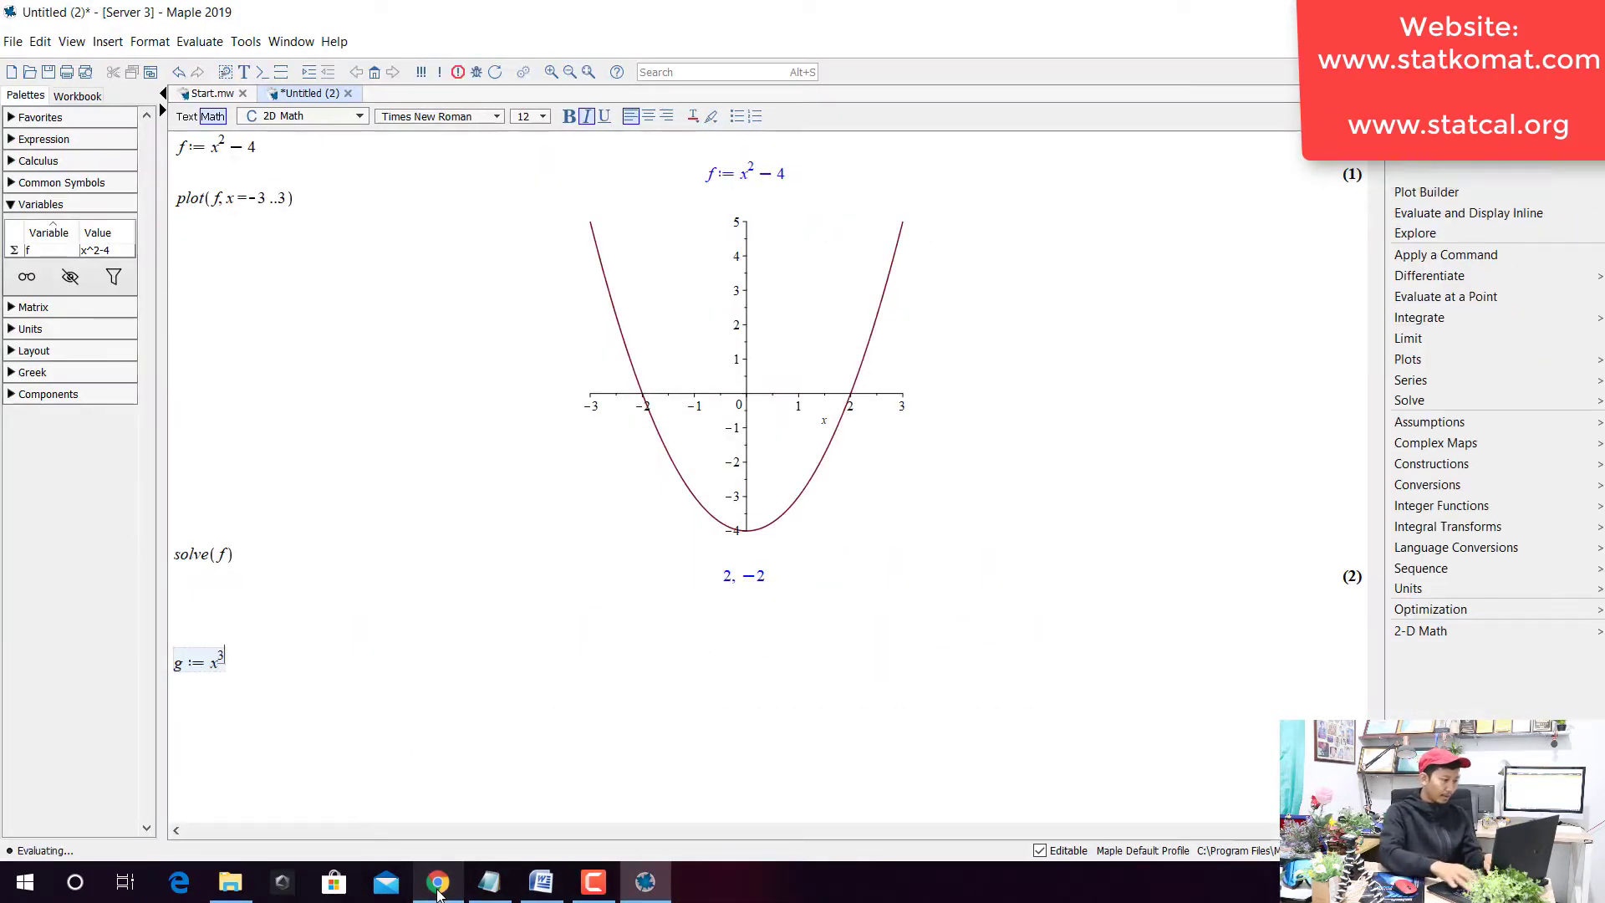
pyautogui.press('Right')
pyautogui.write('- 2')
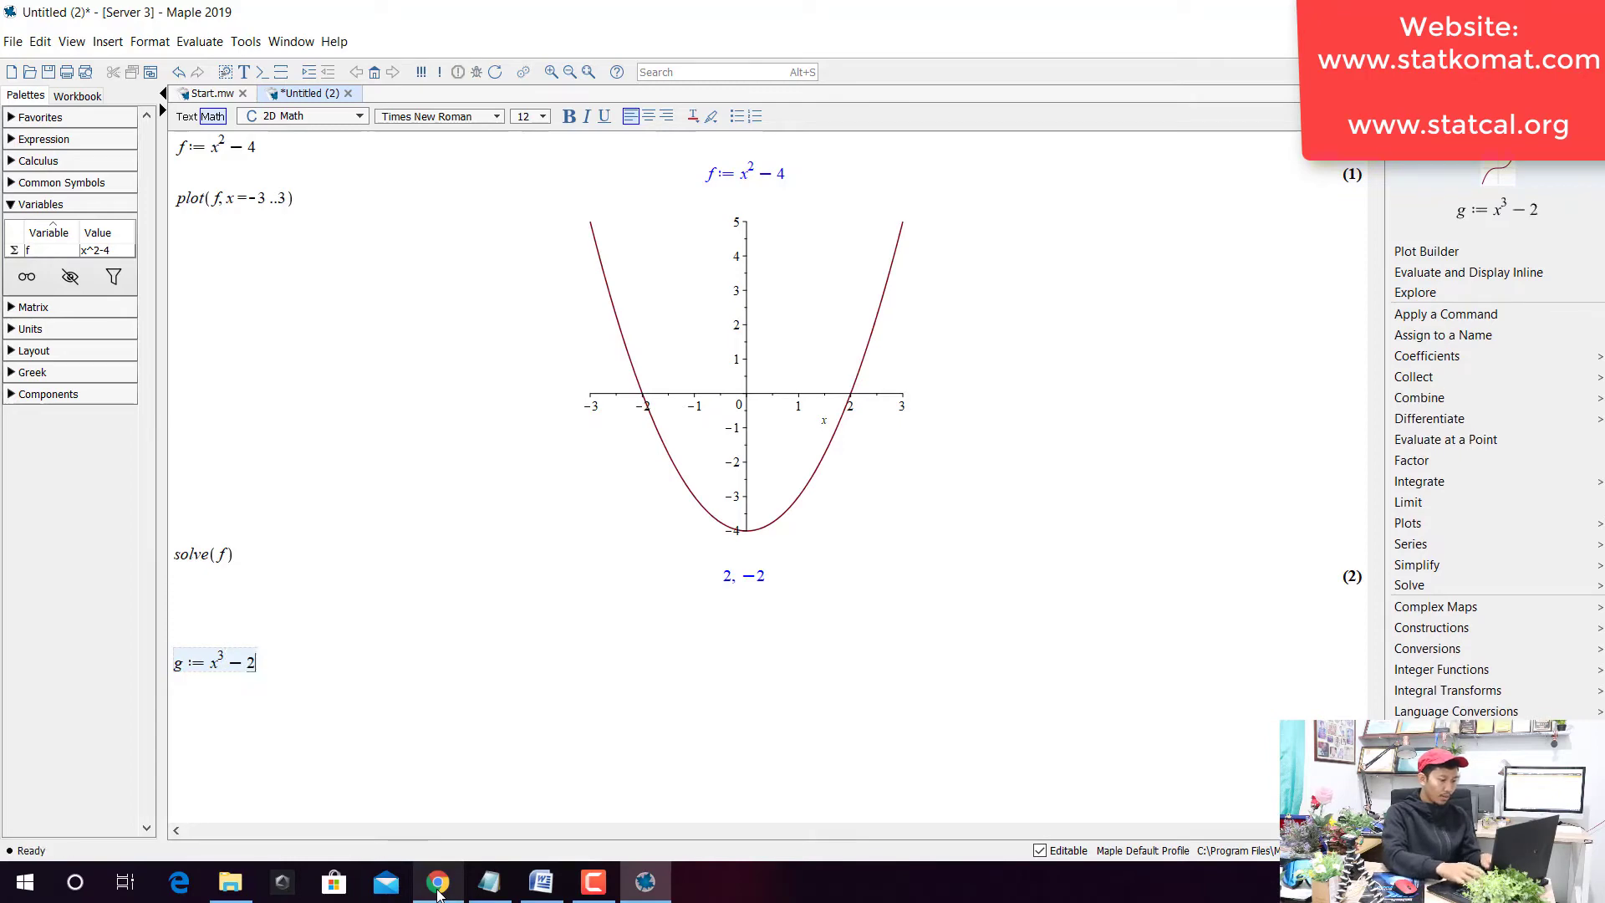
pyautogui.write('*x^2')
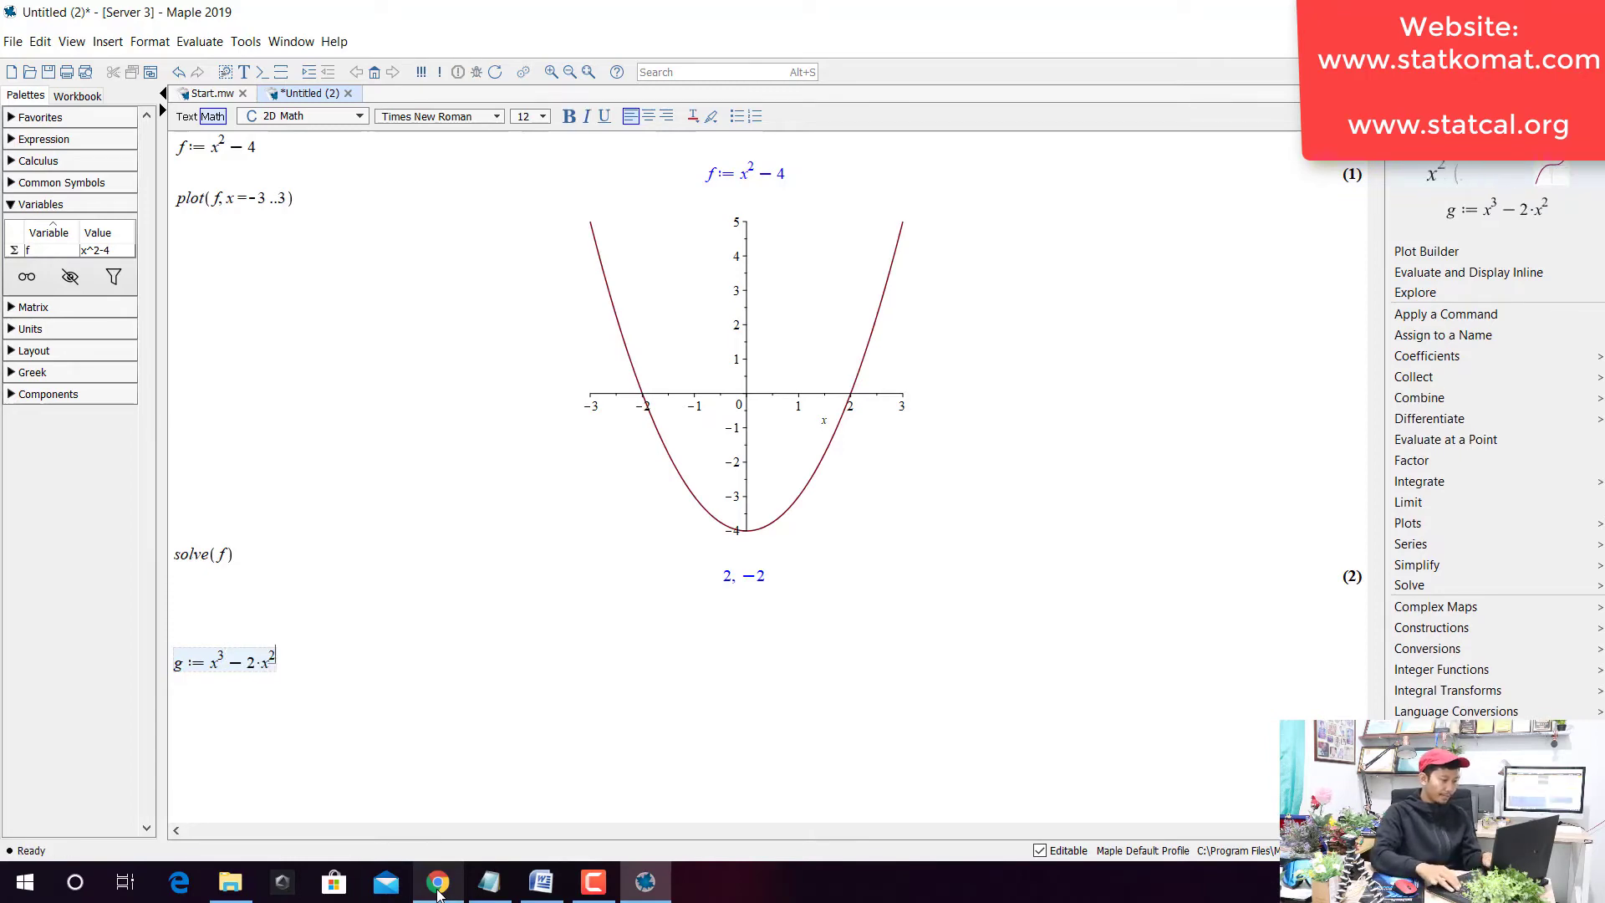
# Check the remaining terms in the PDF, append -5*x + 6 to the definition of g, and evaluate it.
pyautogui.click(438, 883)
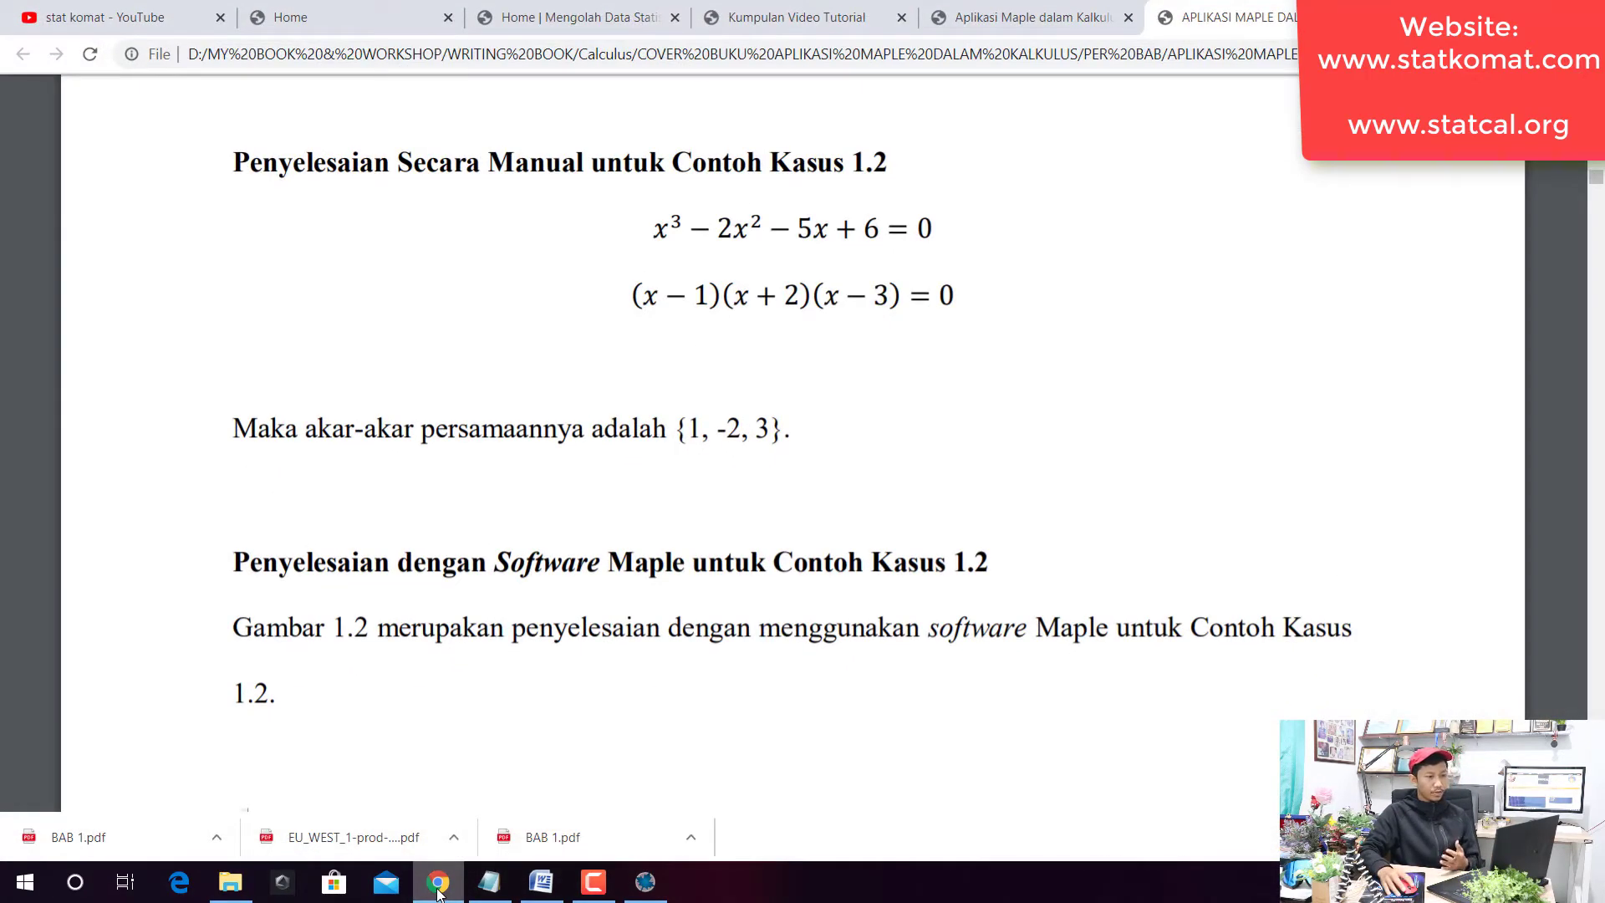
pyautogui.click(438, 890)
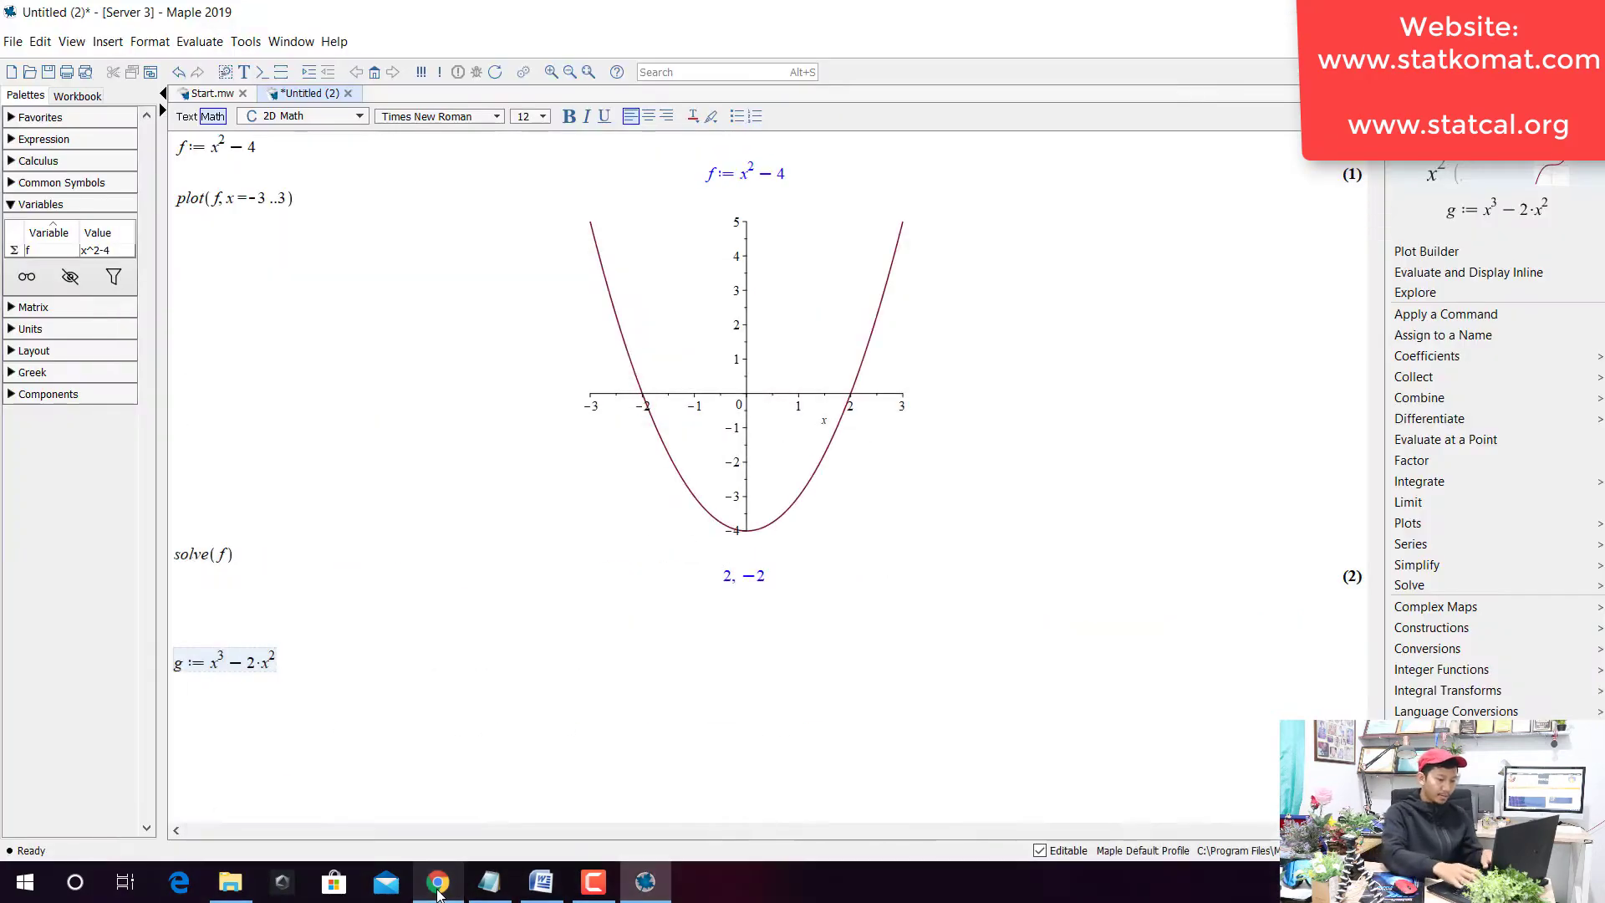
pyautogui.write('-5*x')
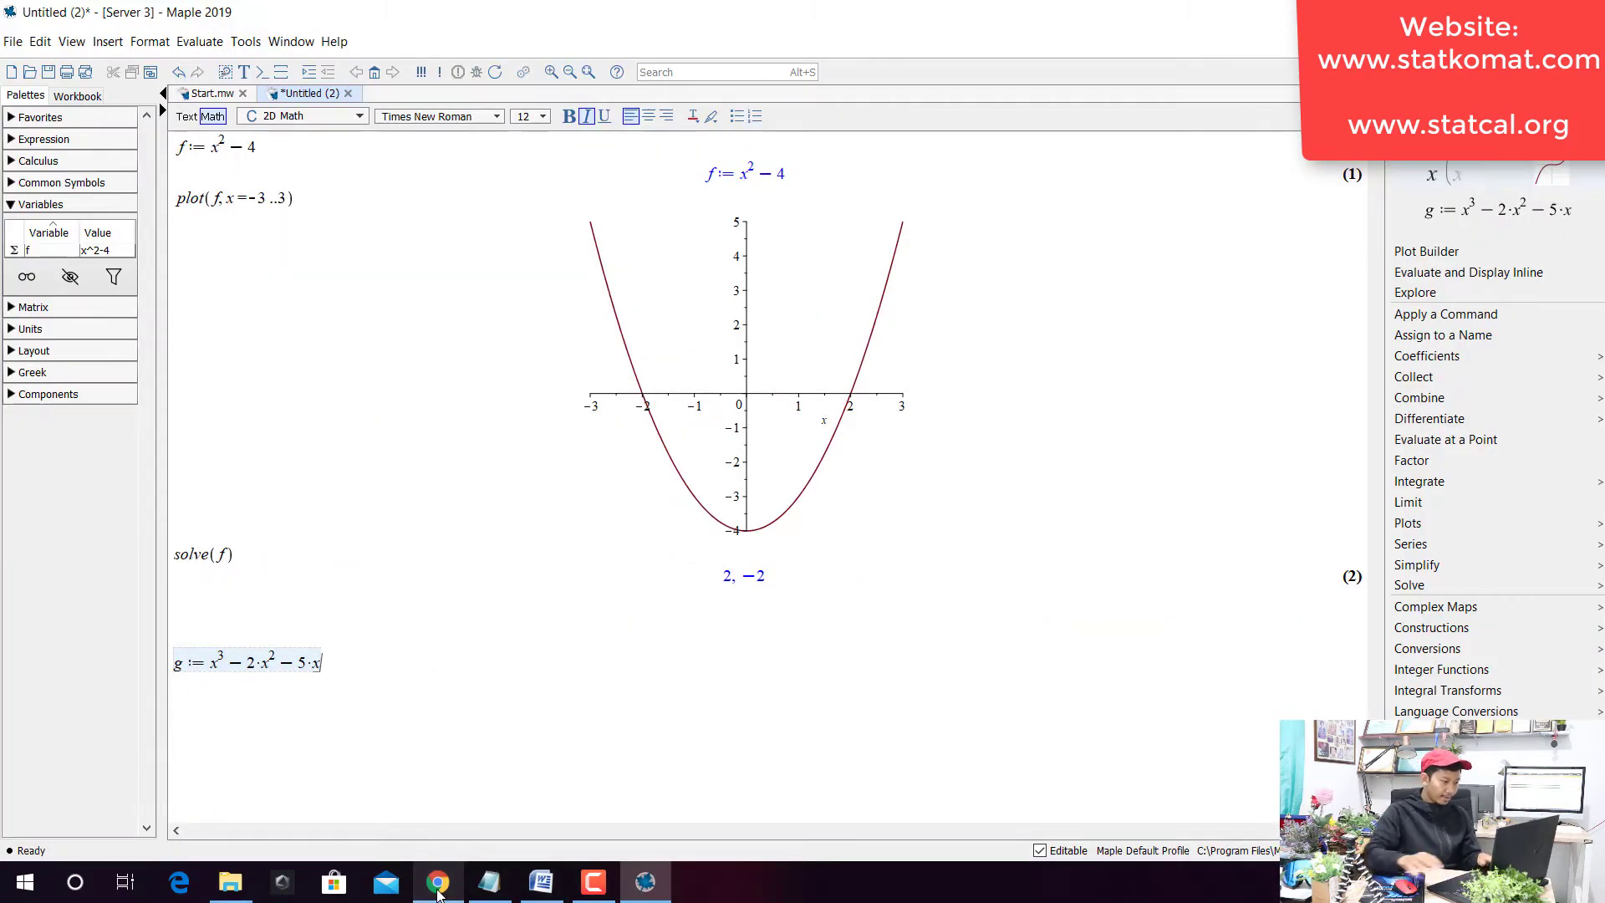
pyautogui.click(438, 891)
pyautogui.click(438, 889)
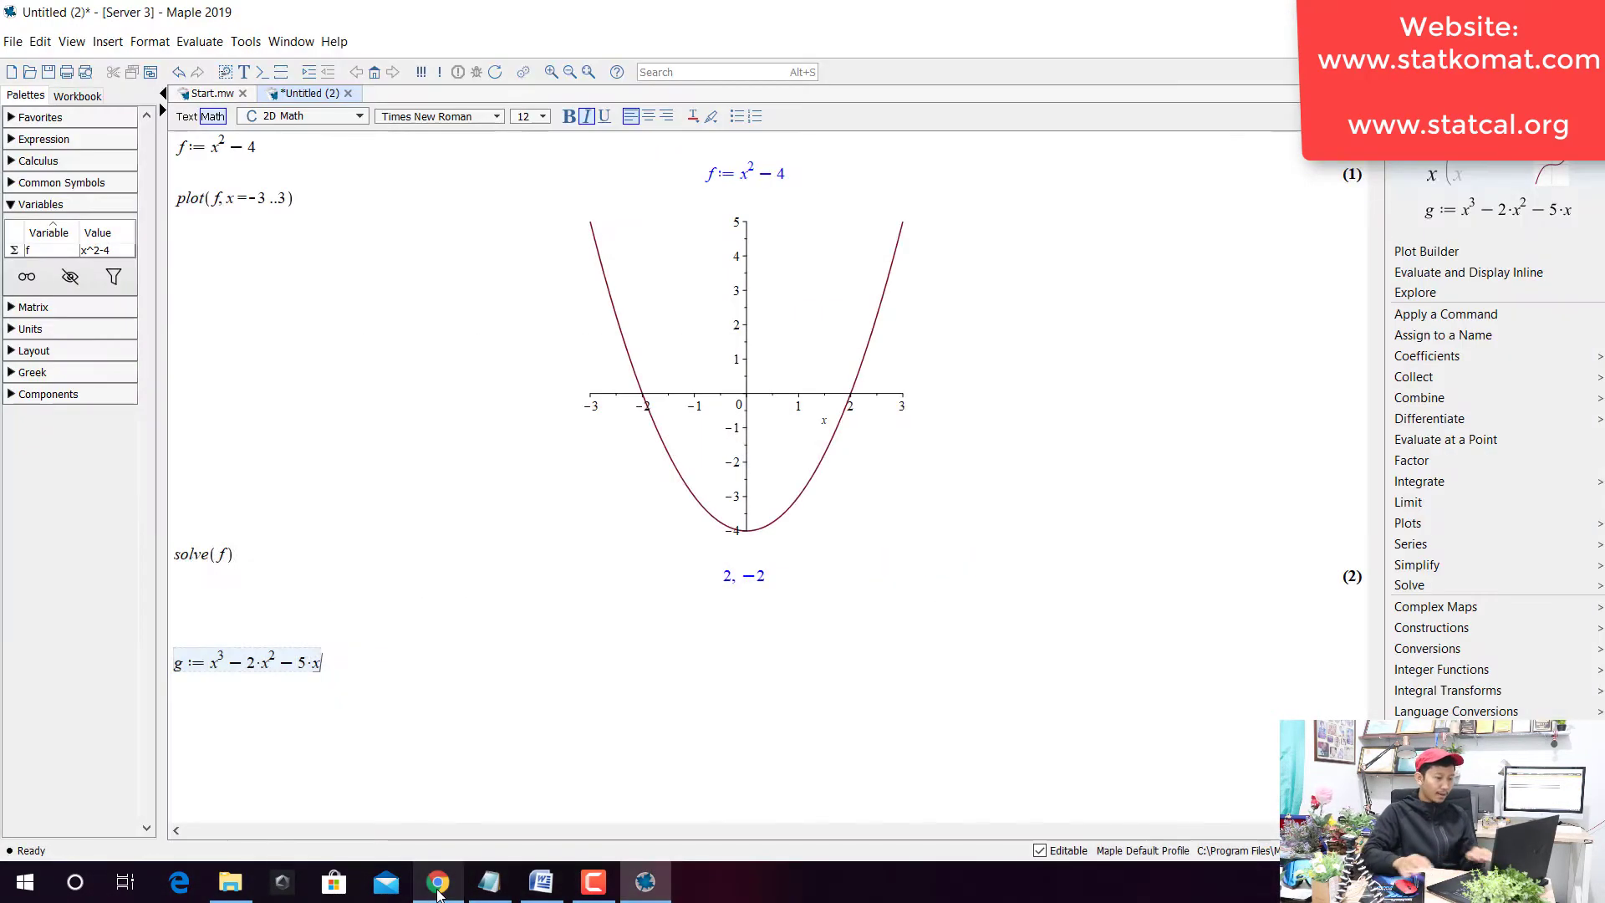
pyautogui.write('+6')
pyautogui.press('Return')
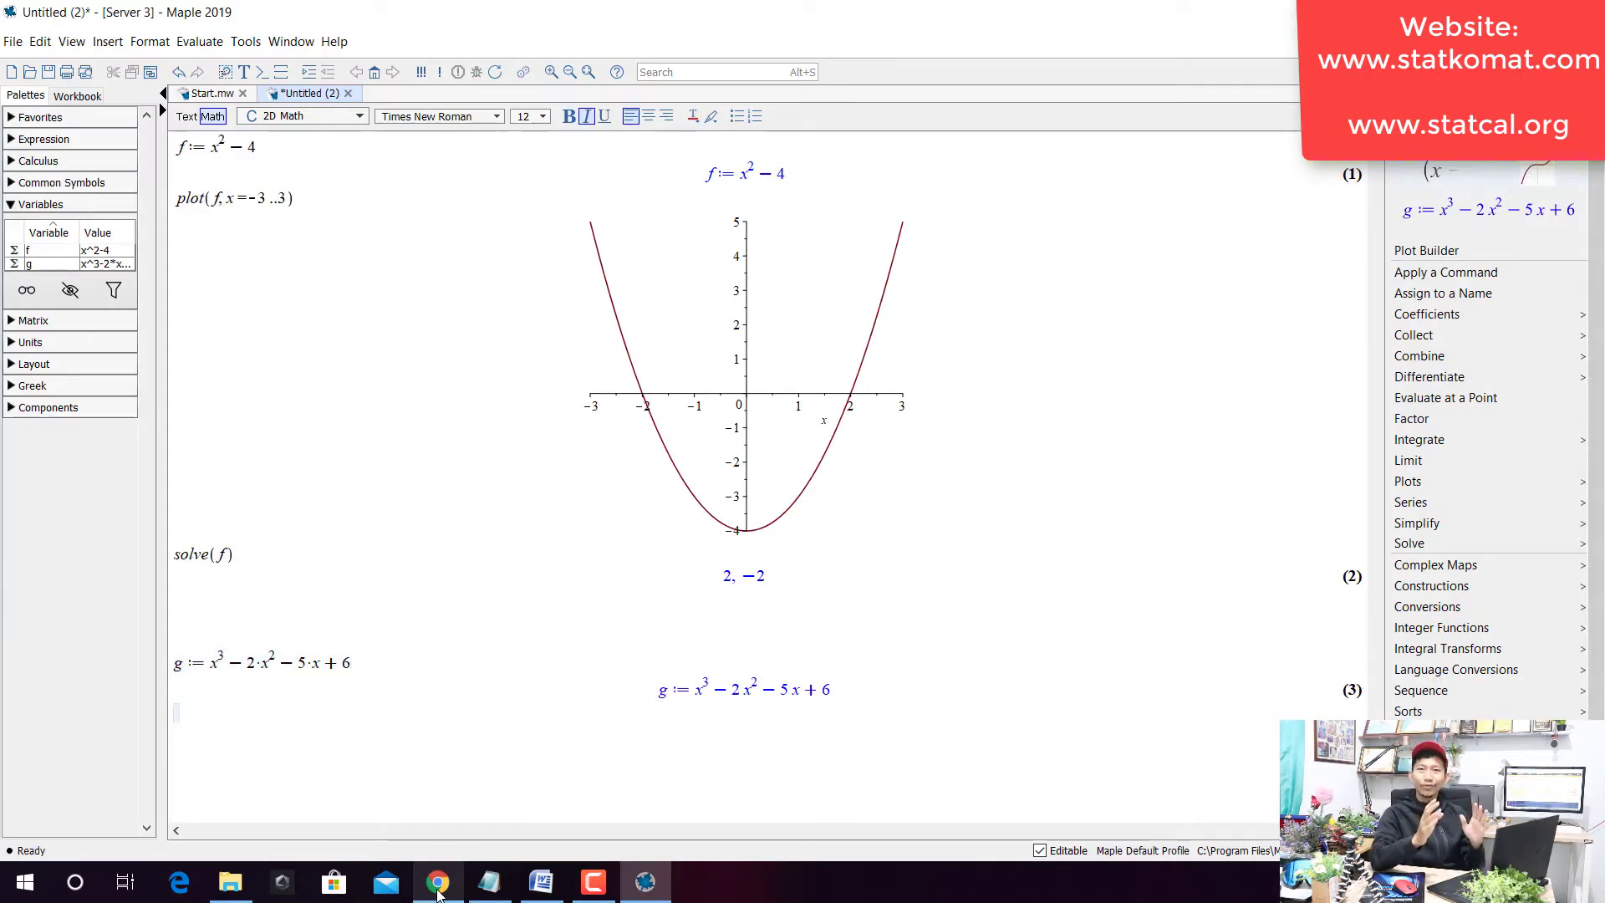
# Plot g below its definition without specifying a range.
pyautogui.write('plot')
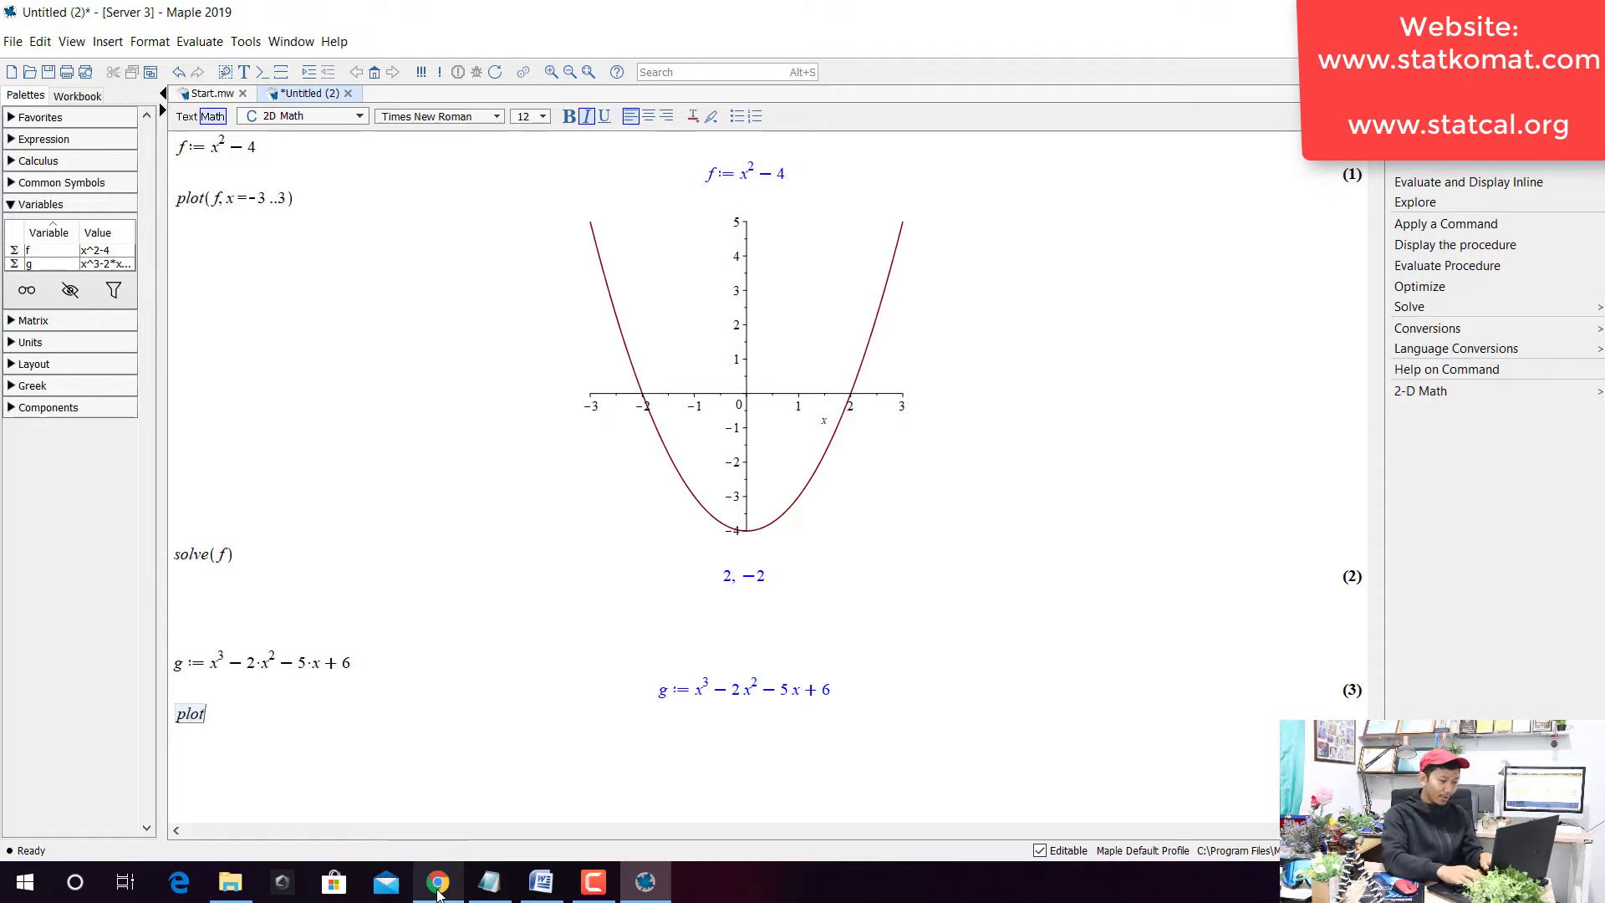
pyautogui.write('(g')
pyautogui.press('Return')
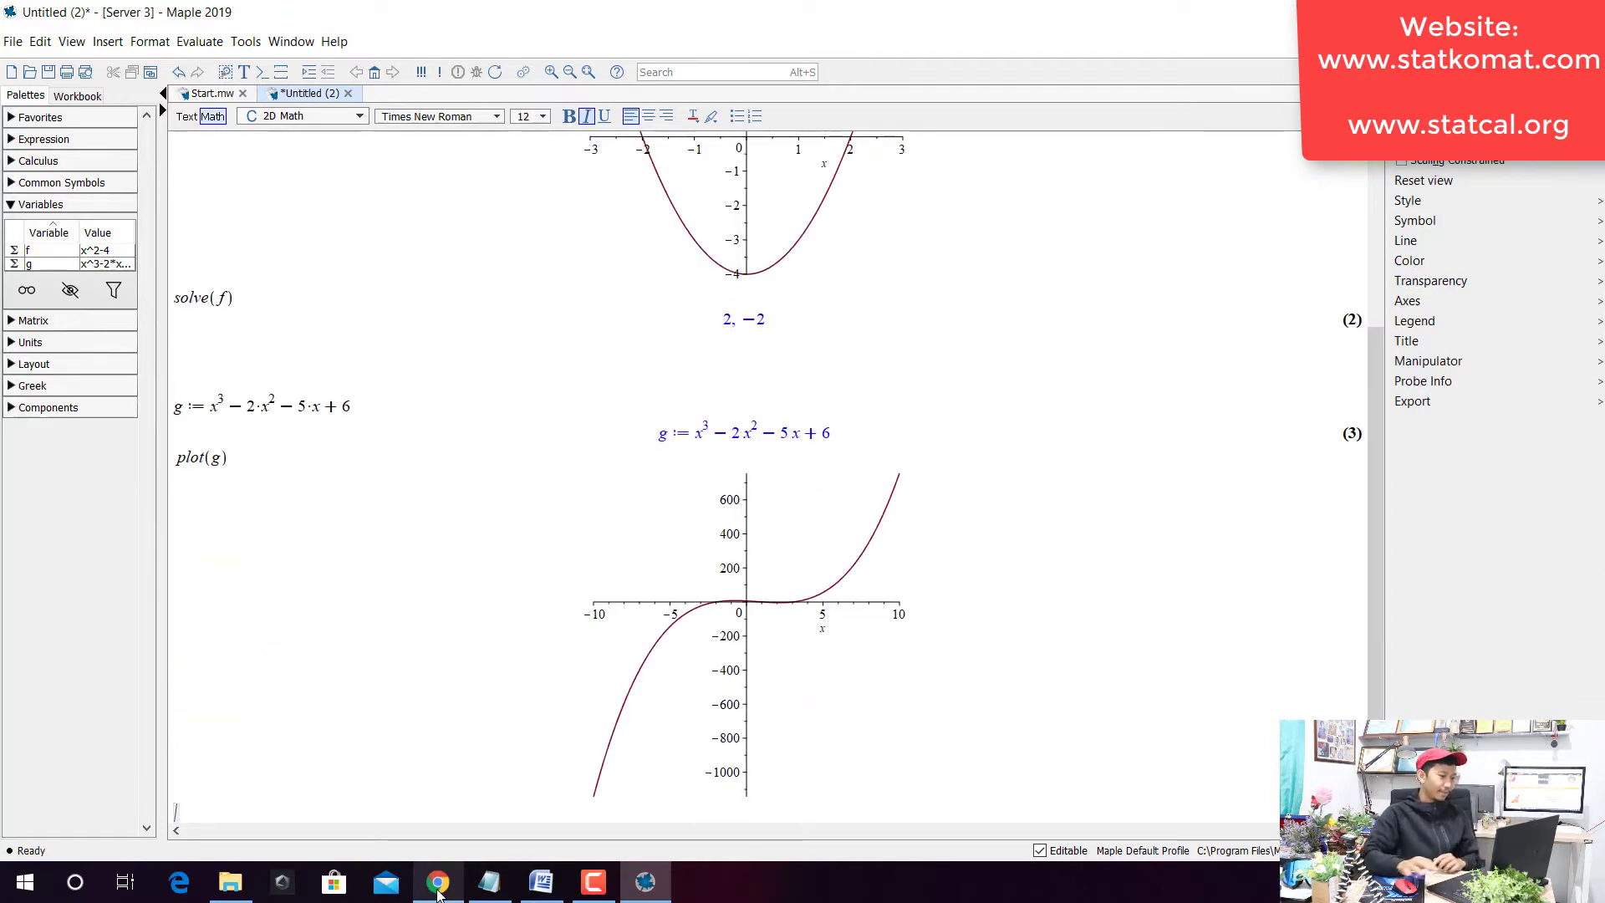
# Restrict the plot of g to the range x = -3..5 and re-evaluate it.
pyautogui.click(230, 469)
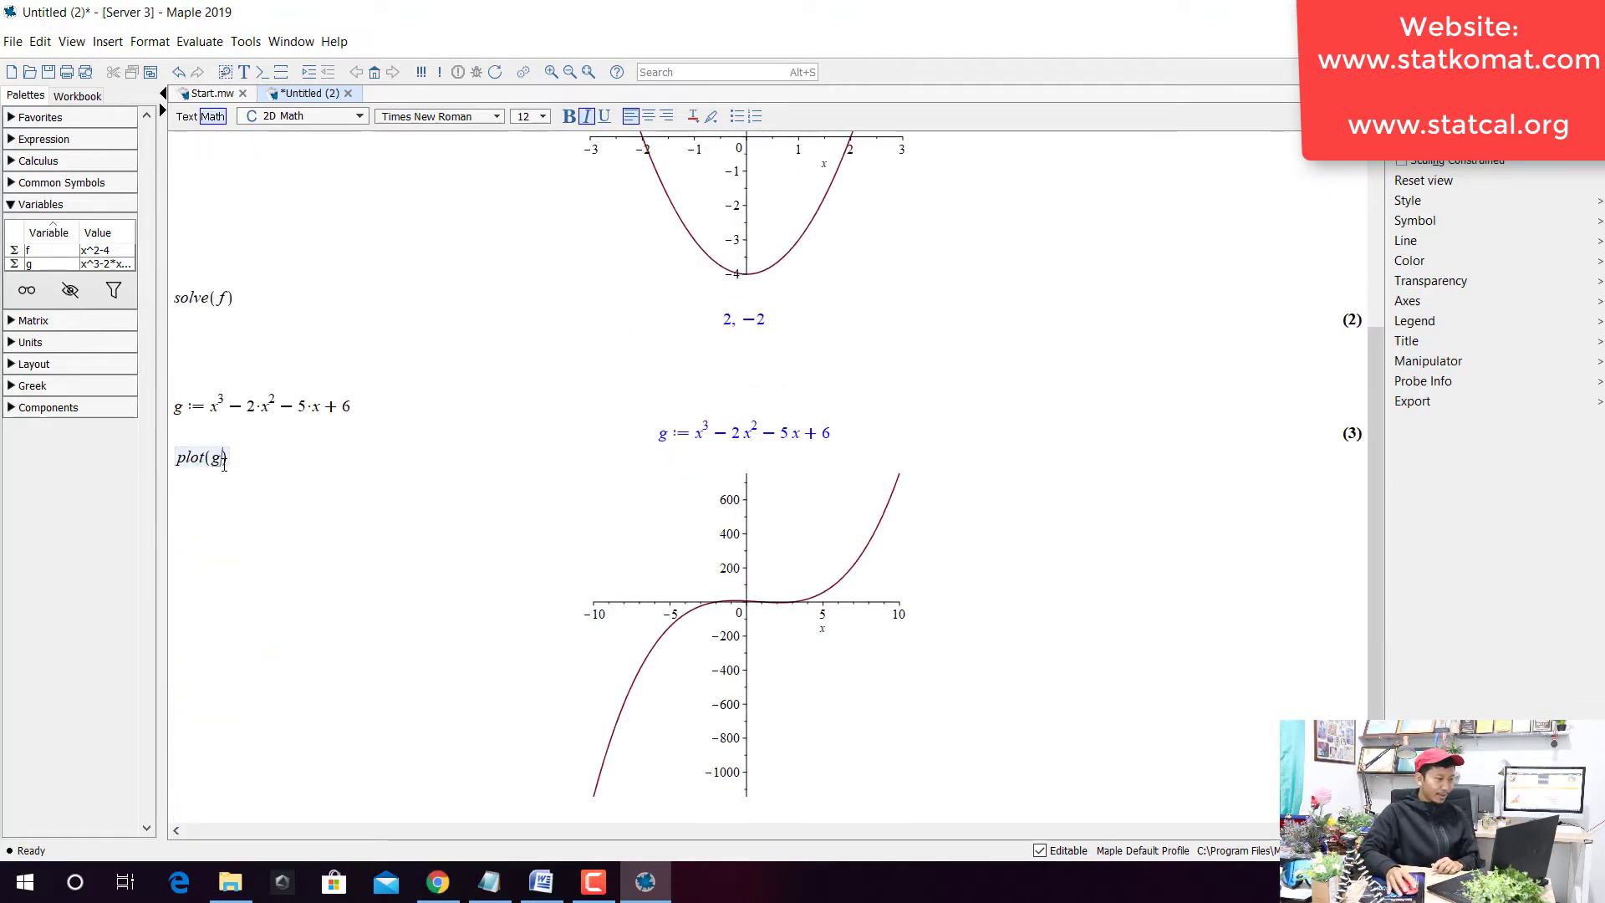
pyautogui.write(', x=')
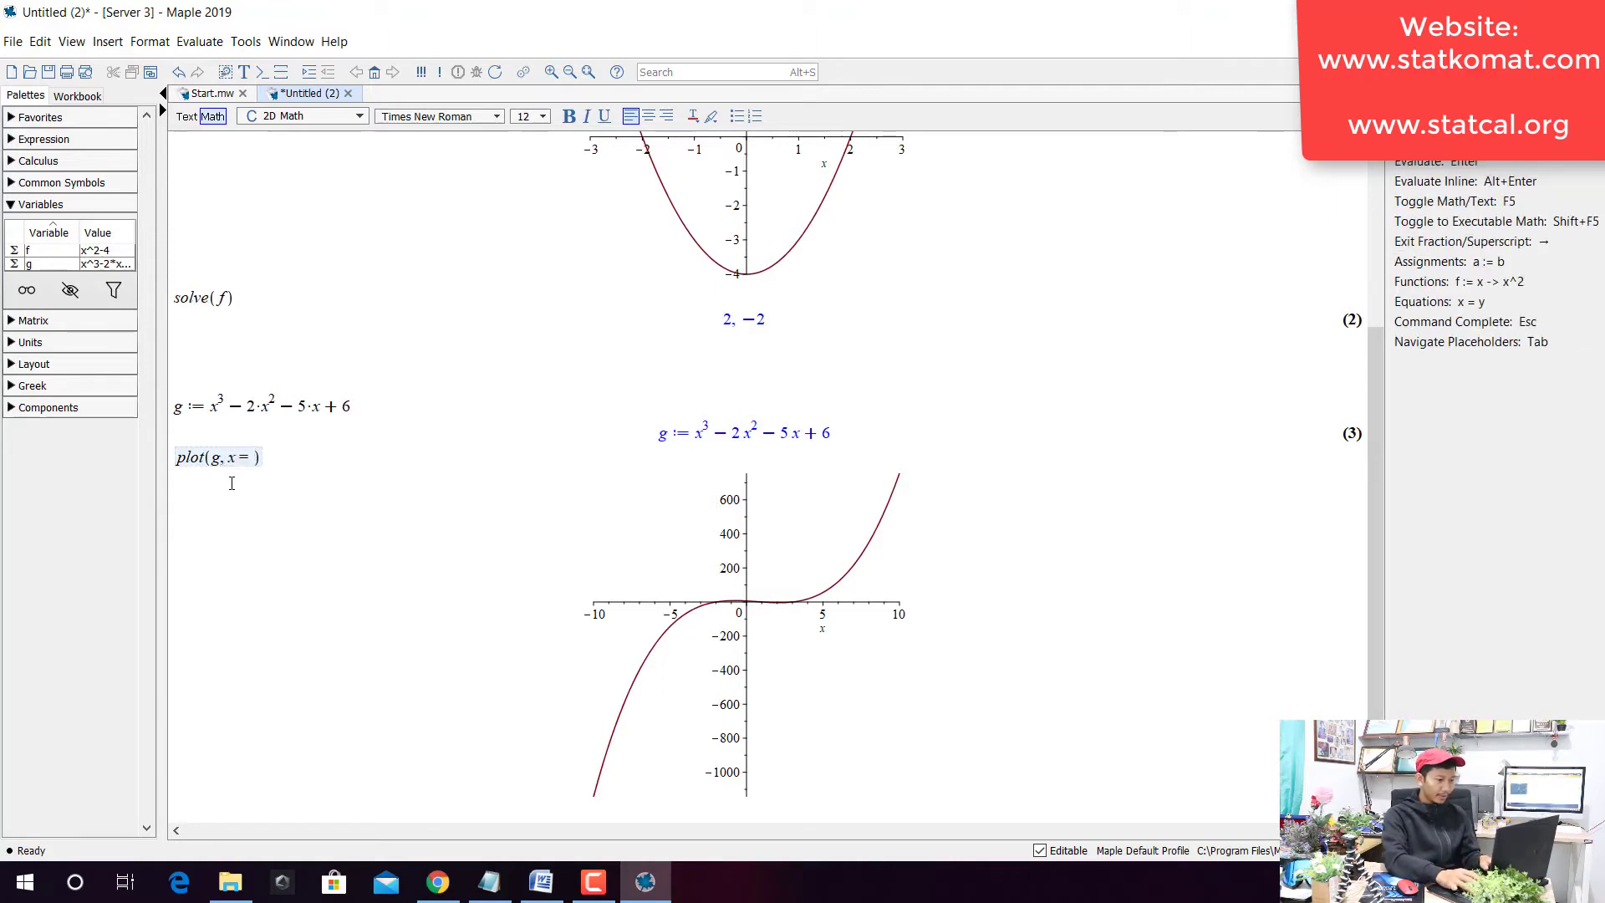
pyautogui.write('-3..5')
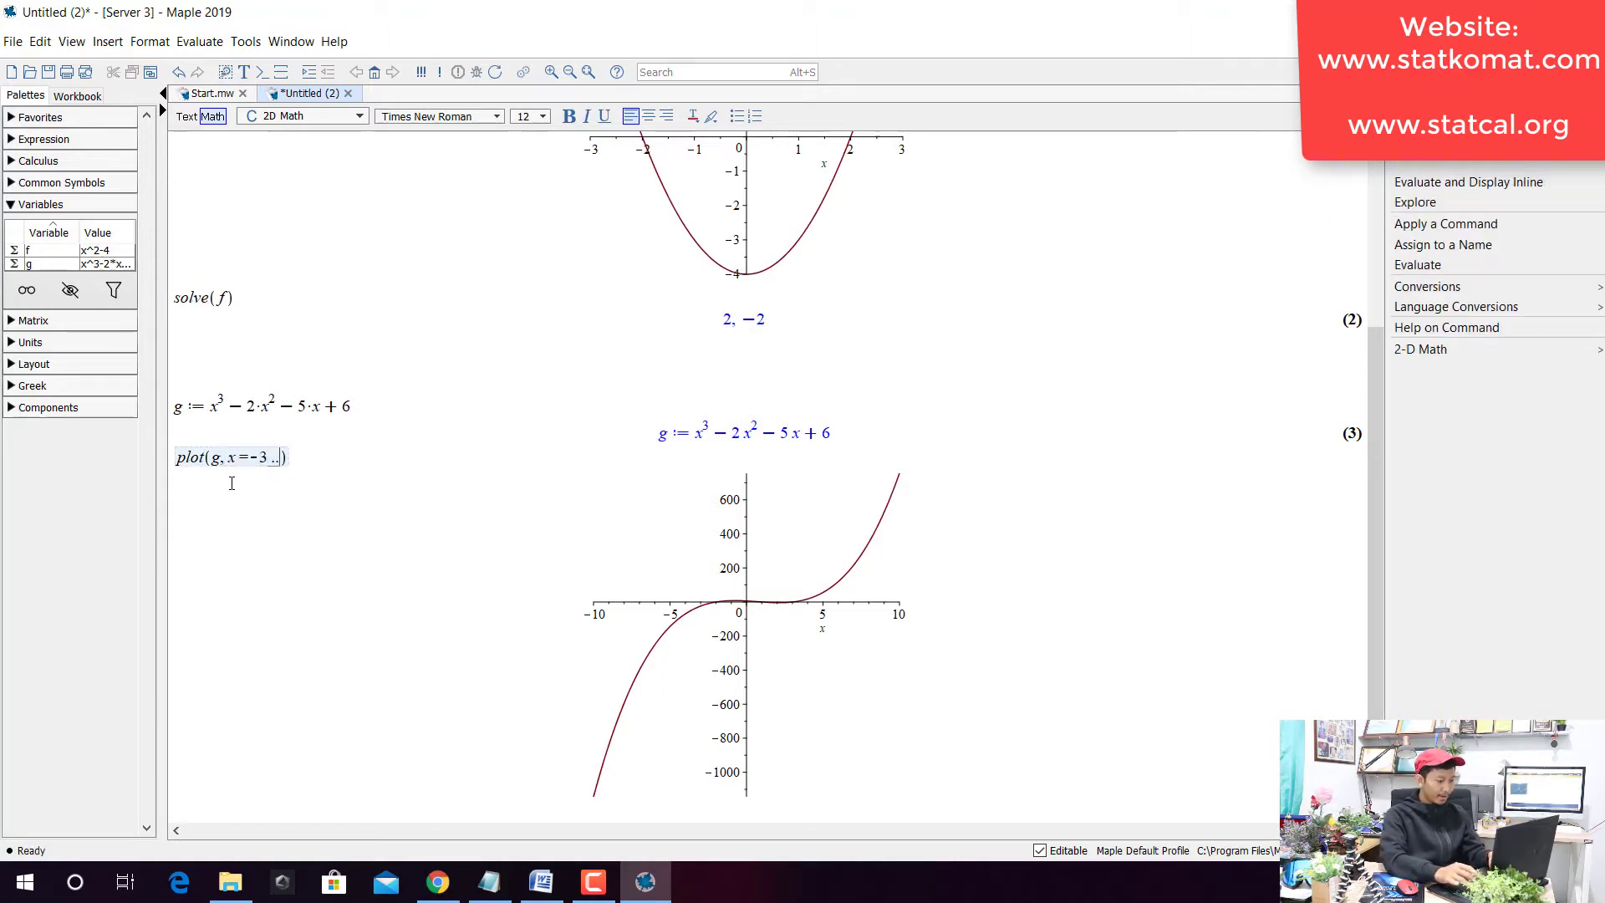
pyautogui.press('Return')
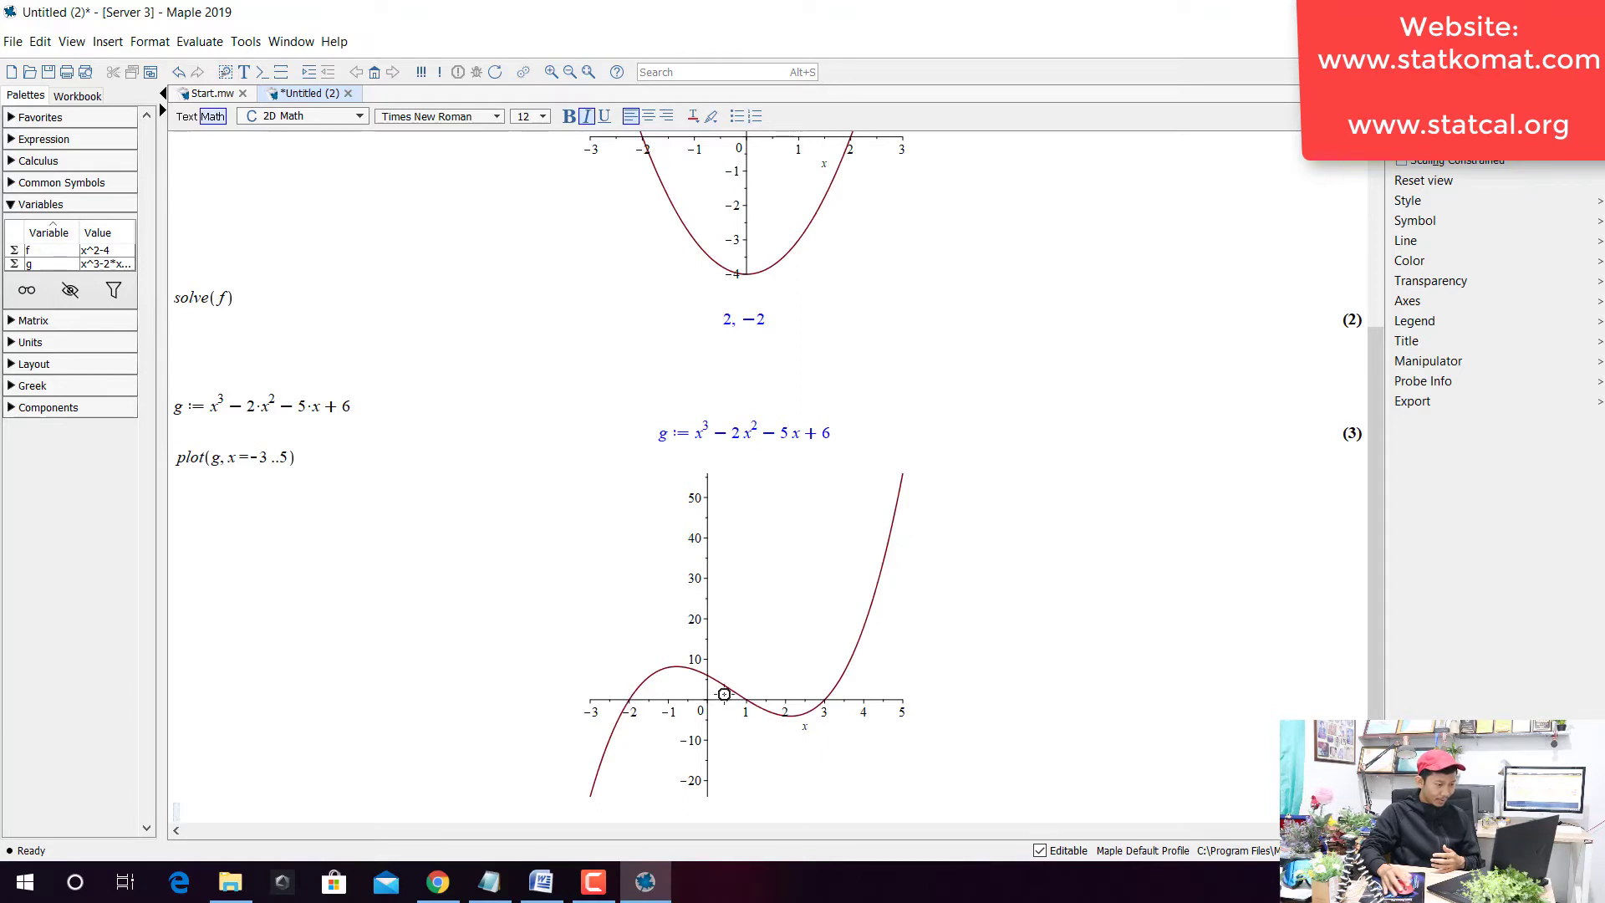
# Evaluate solve(g) on a new line below the plot of g to find its roots.
pyautogui.click(235, 804)
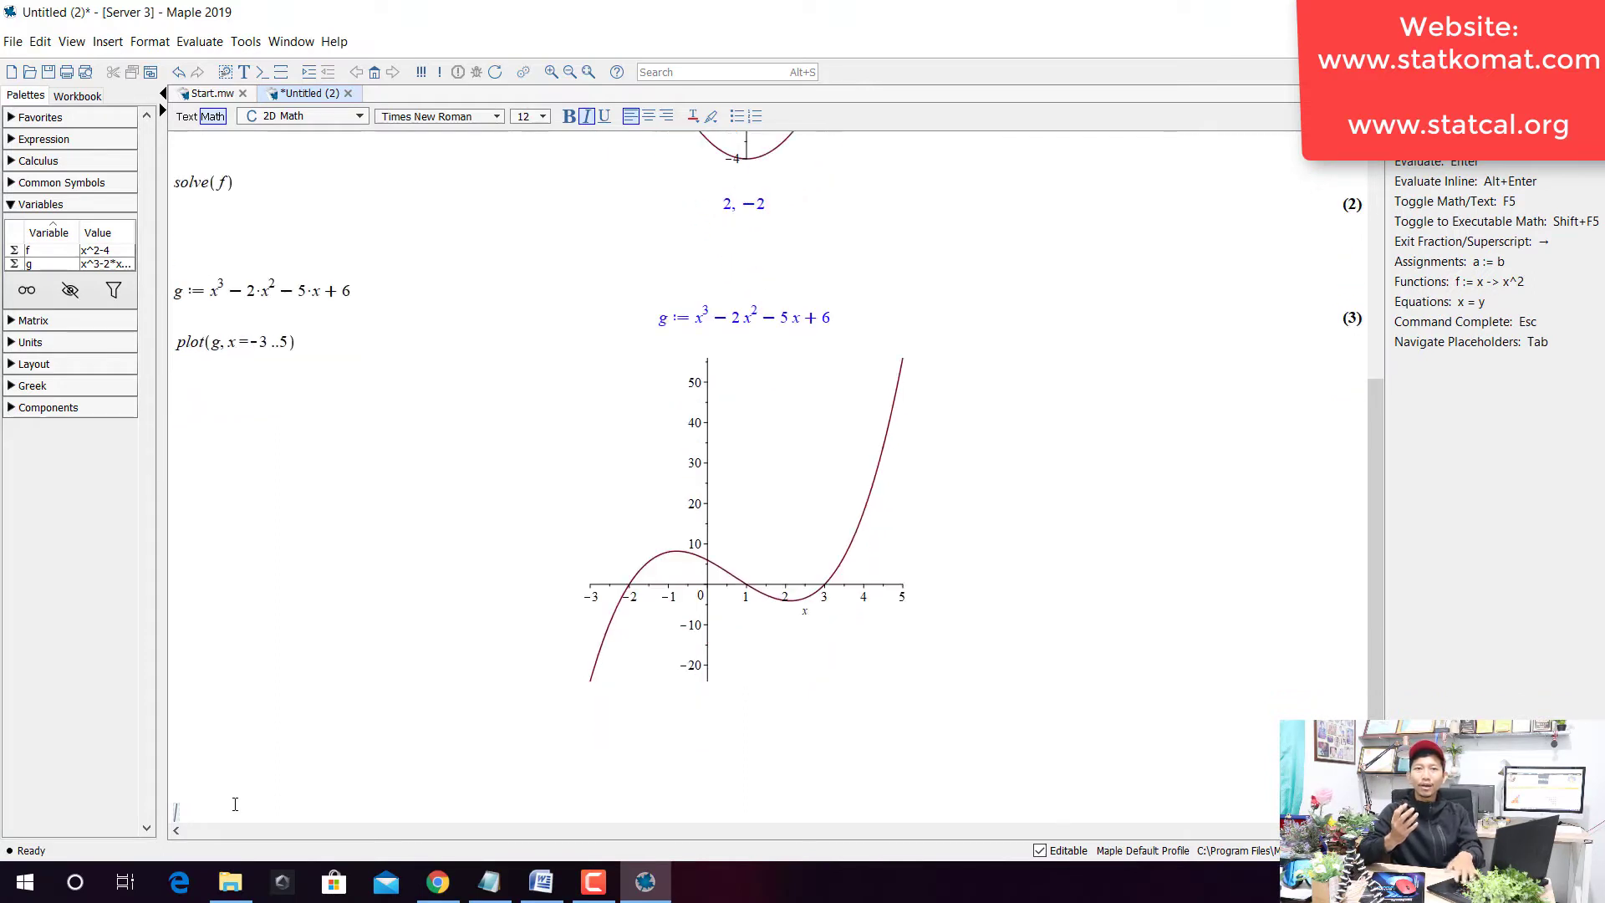
pyautogui.click(200, 747)
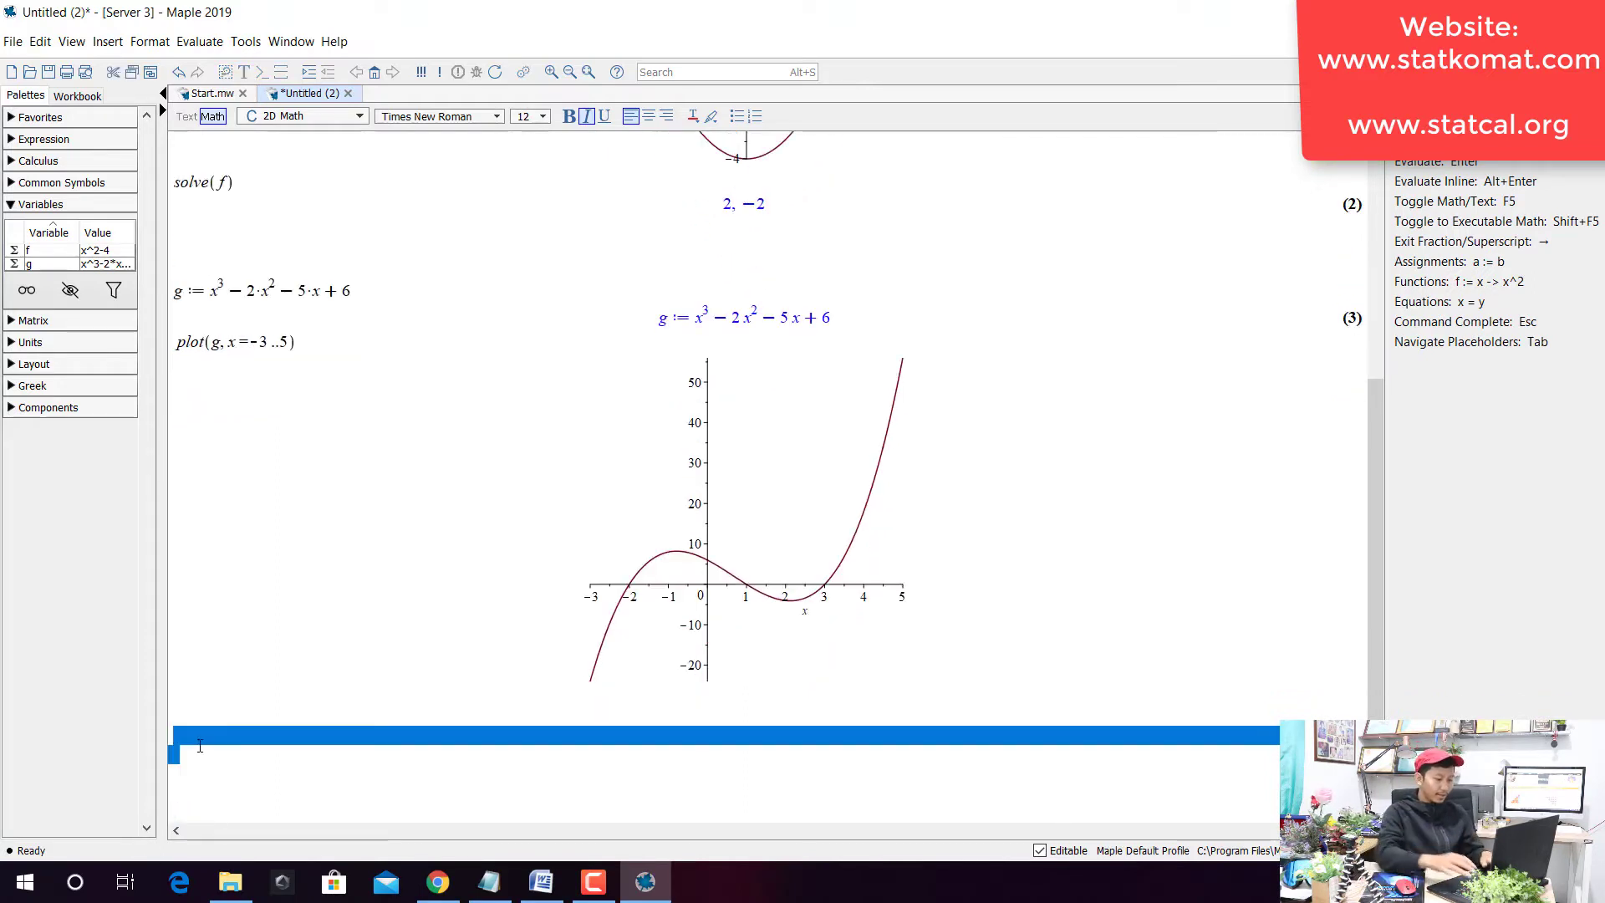
pyautogui.write('solve(g)')
pyautogui.press('Return')
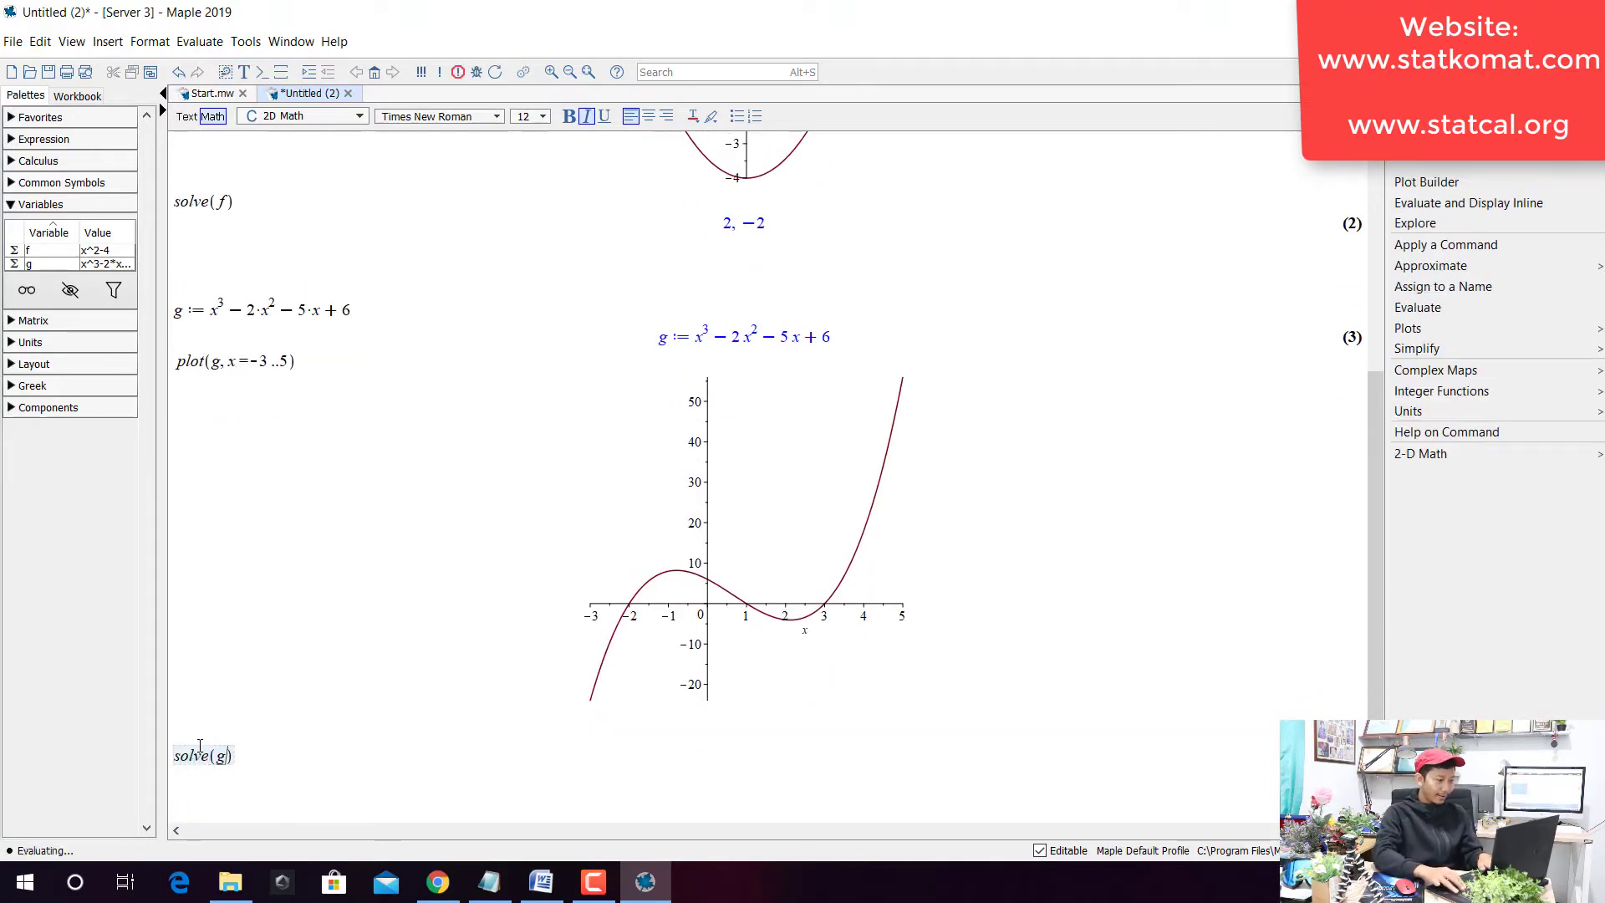
# Examine the book PDF's Maple solution for example case 1.2 in Chrome, including its factored definition, expand, factor and solve commands.
pyautogui.scroll(-1, 535, 556)
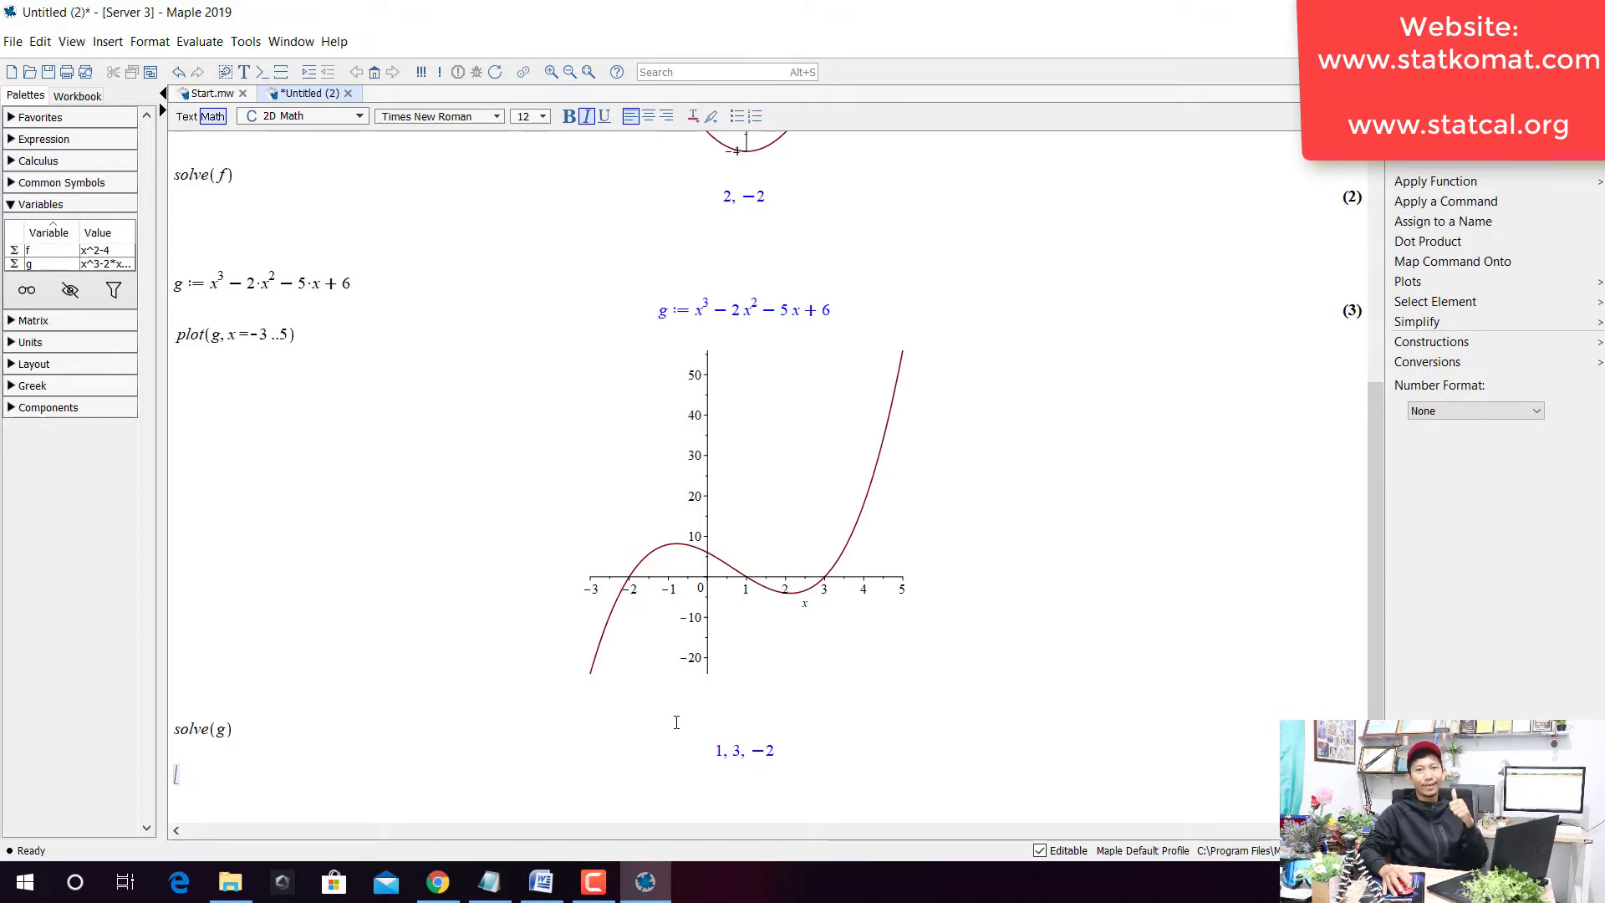
pyautogui.click(543, 884)
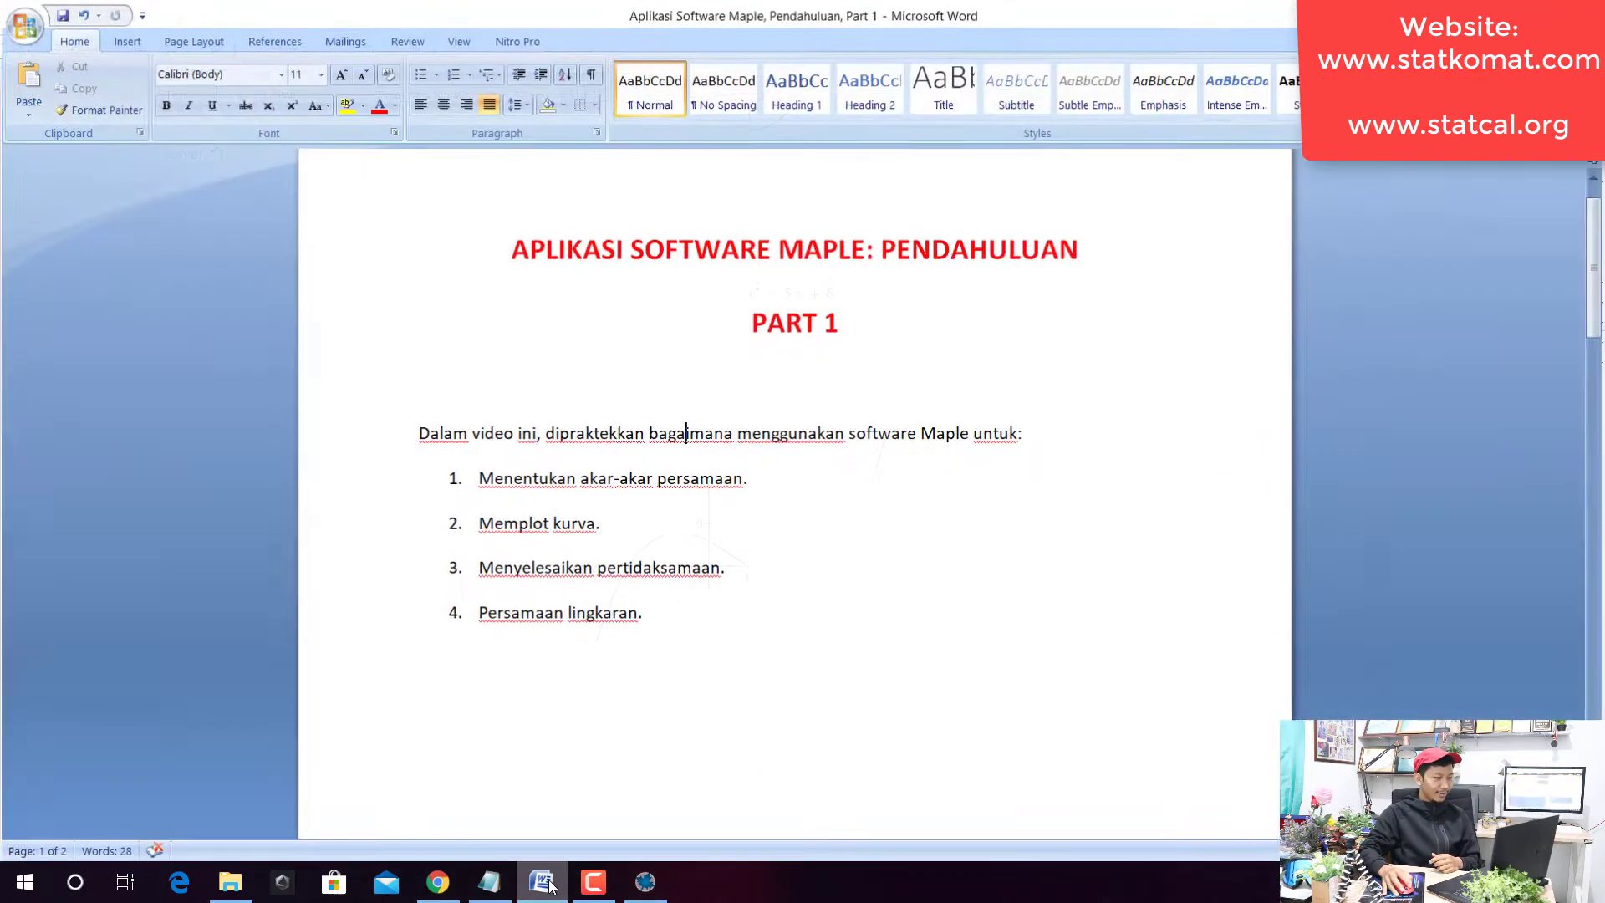
pyautogui.click(543, 883)
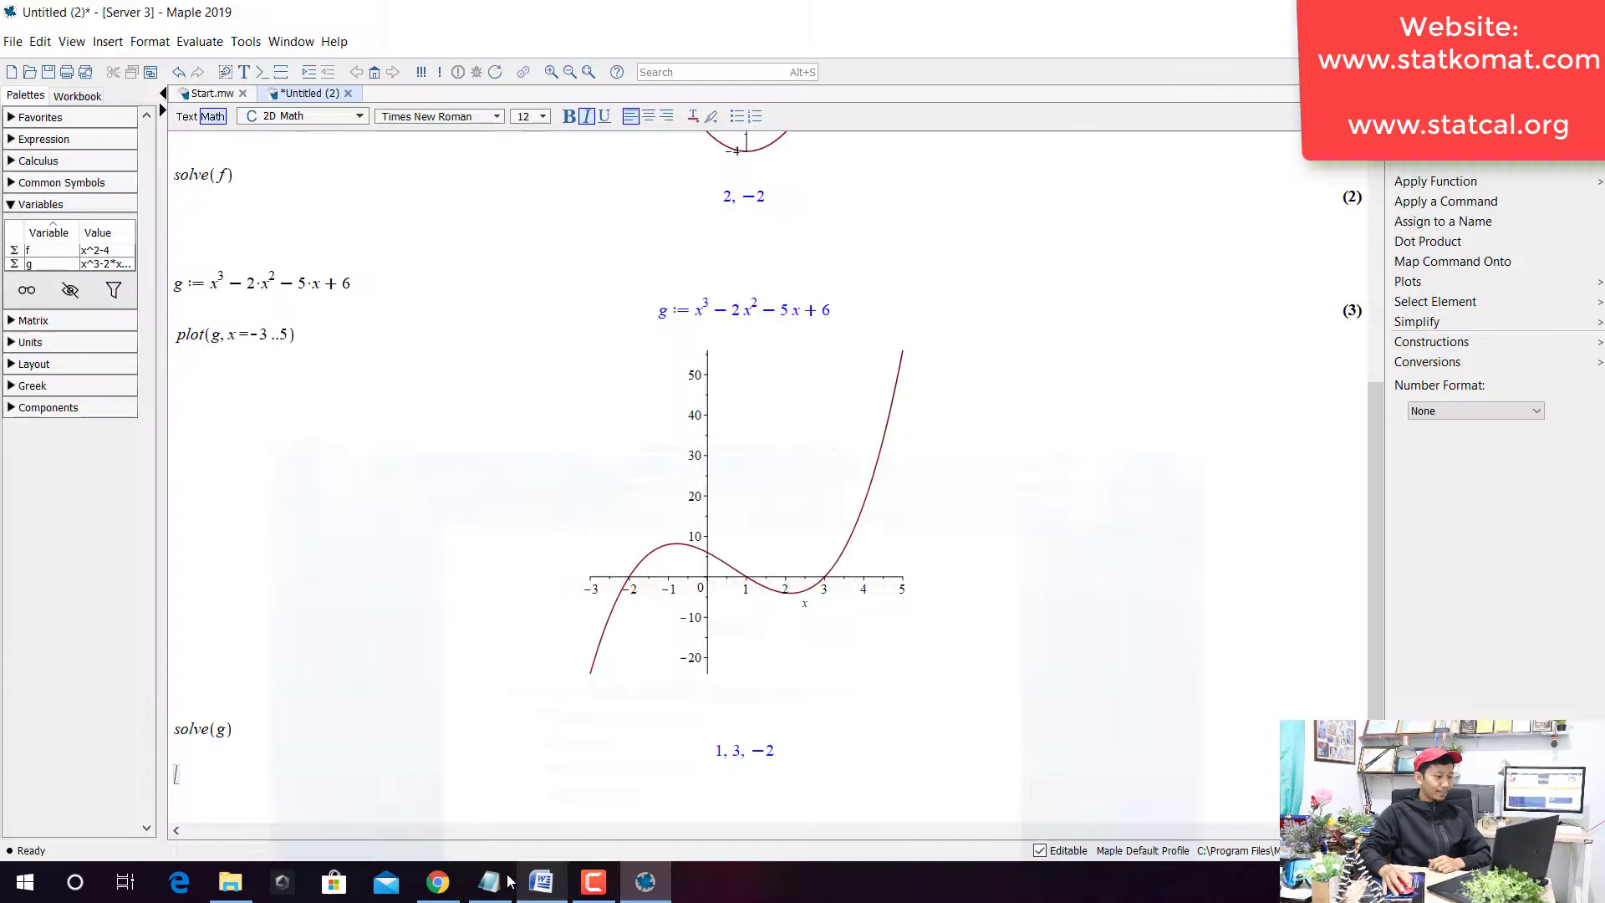
pyautogui.click(438, 882)
pyautogui.scroll(-4, 699, 518)
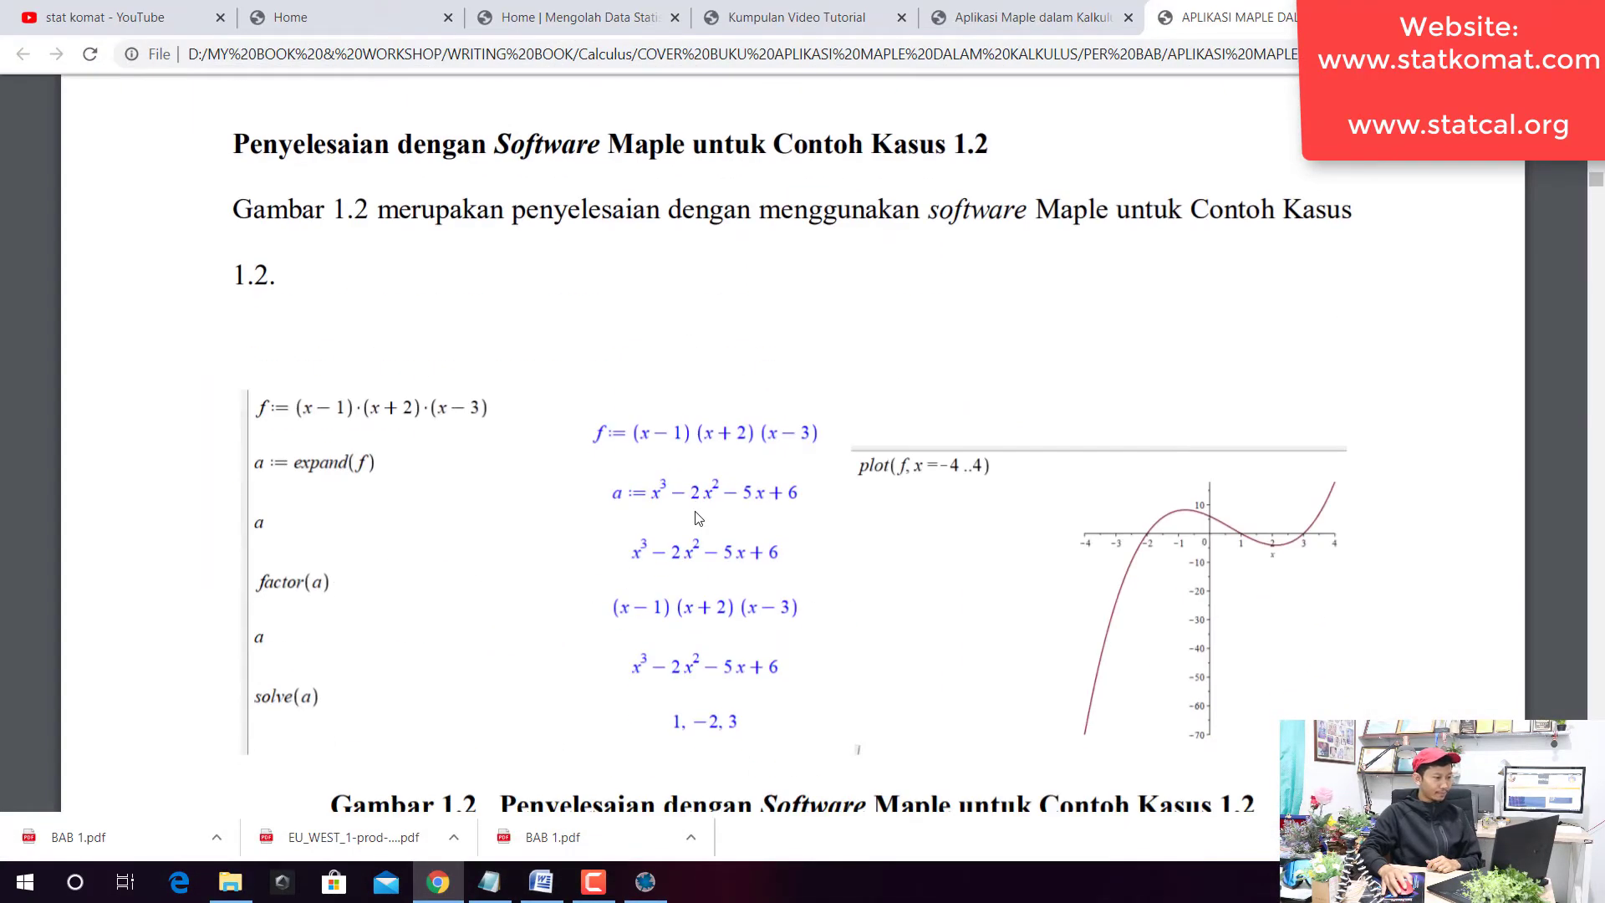
pyautogui.scroll(-1, 699, 519)
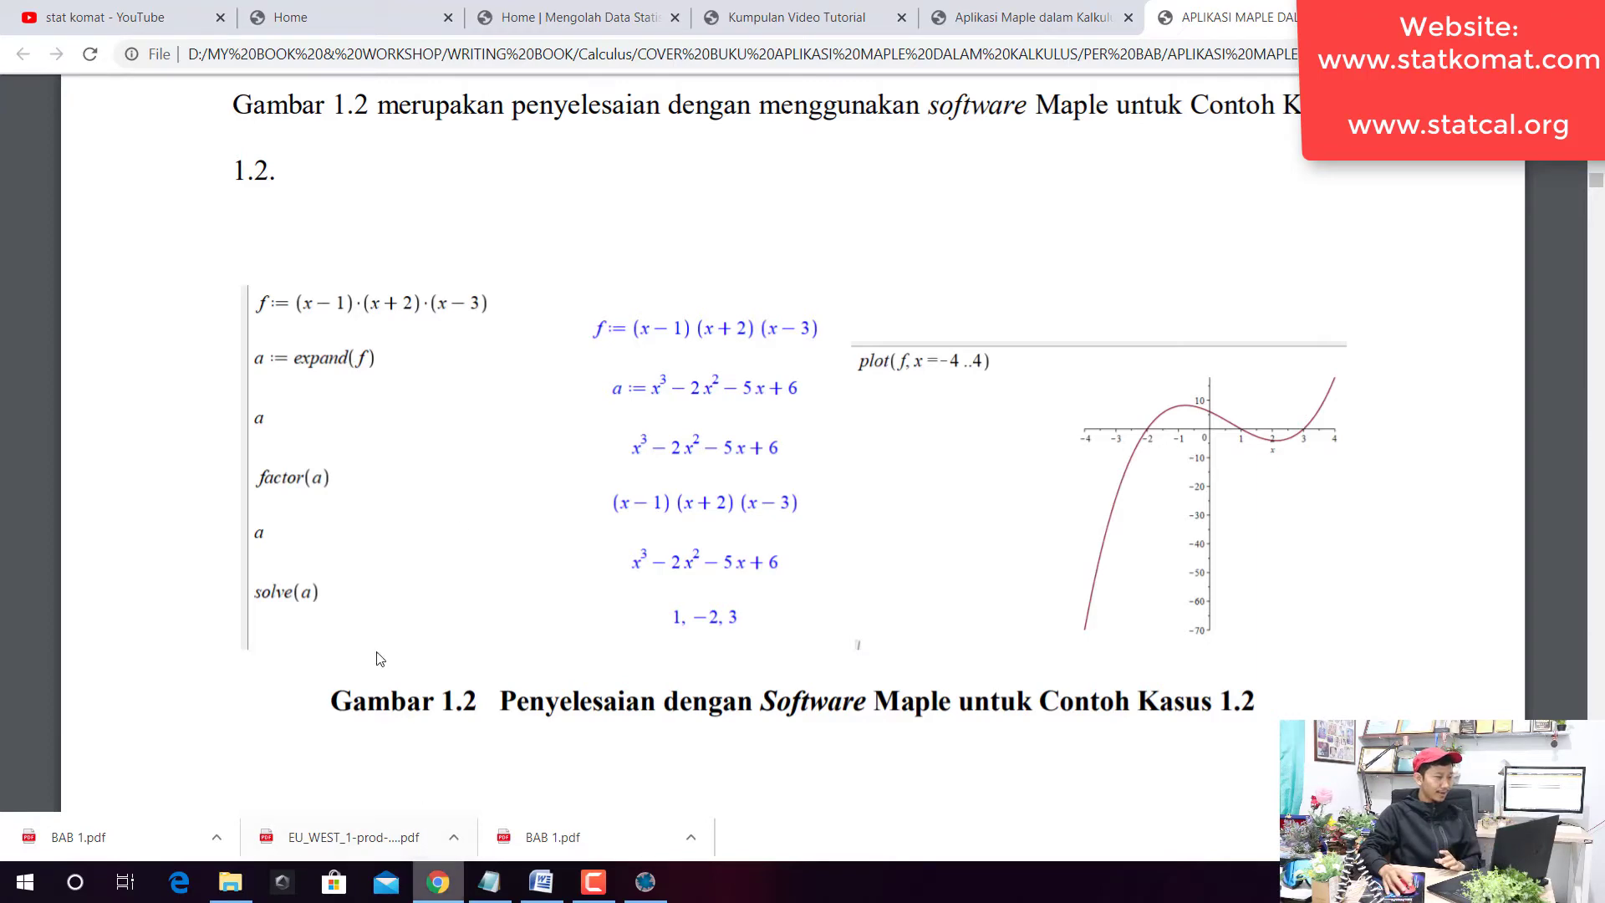
pyautogui.click(441, 891)
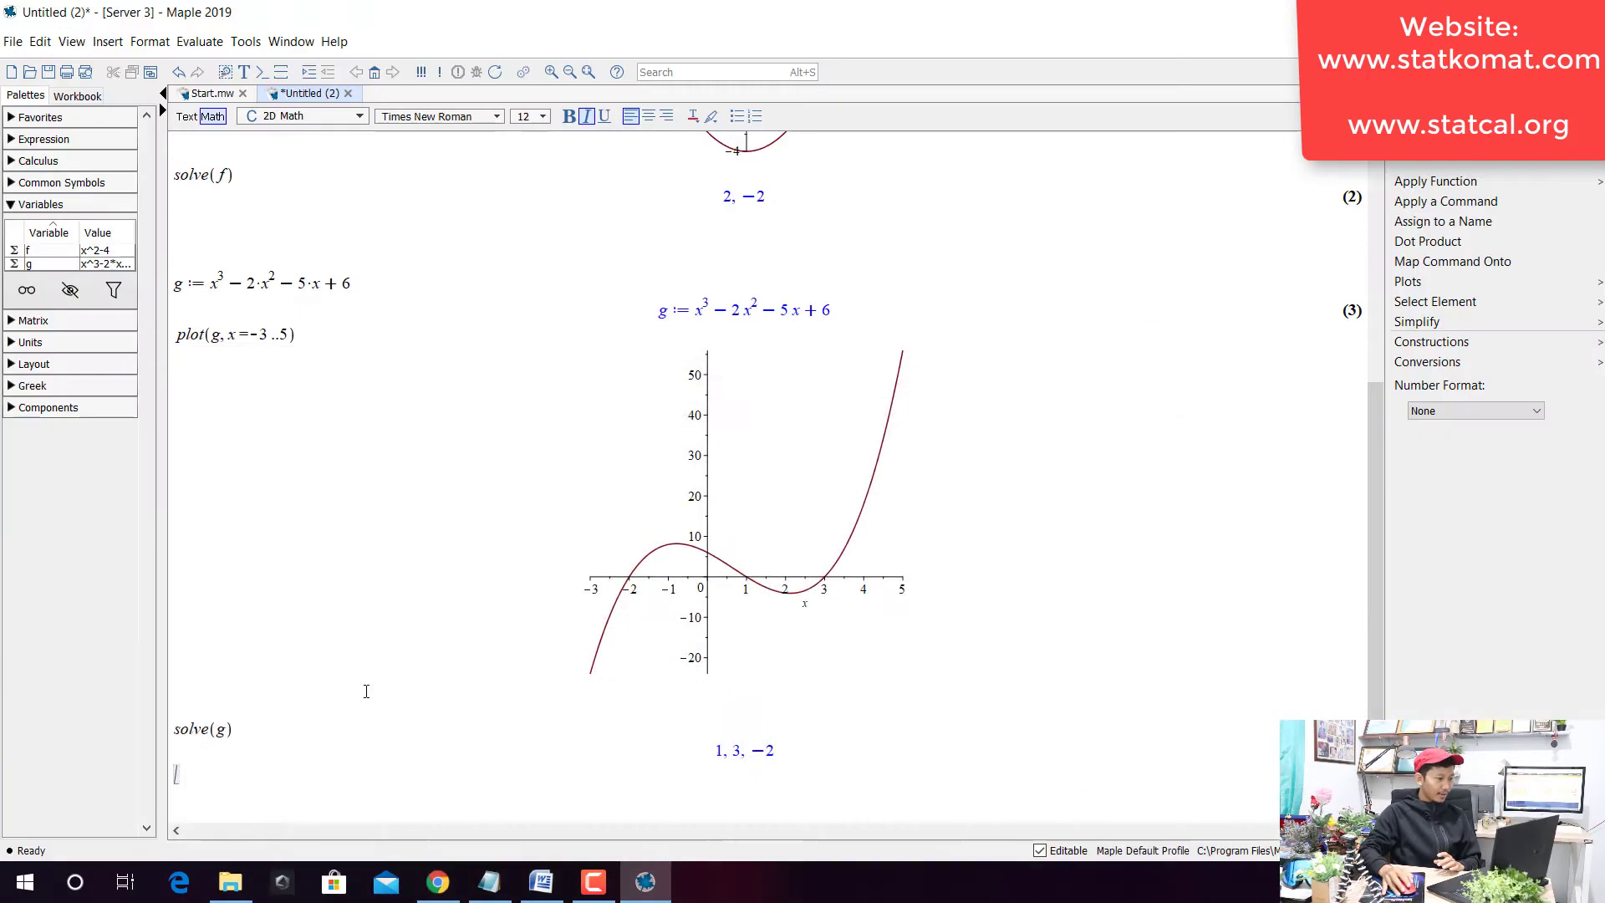
# Define h := (x-1)*(x-3)*(x+2) on a new line well below the solve(g) result and evaluate it.
pyautogui.scroll(-5, 359, 706)
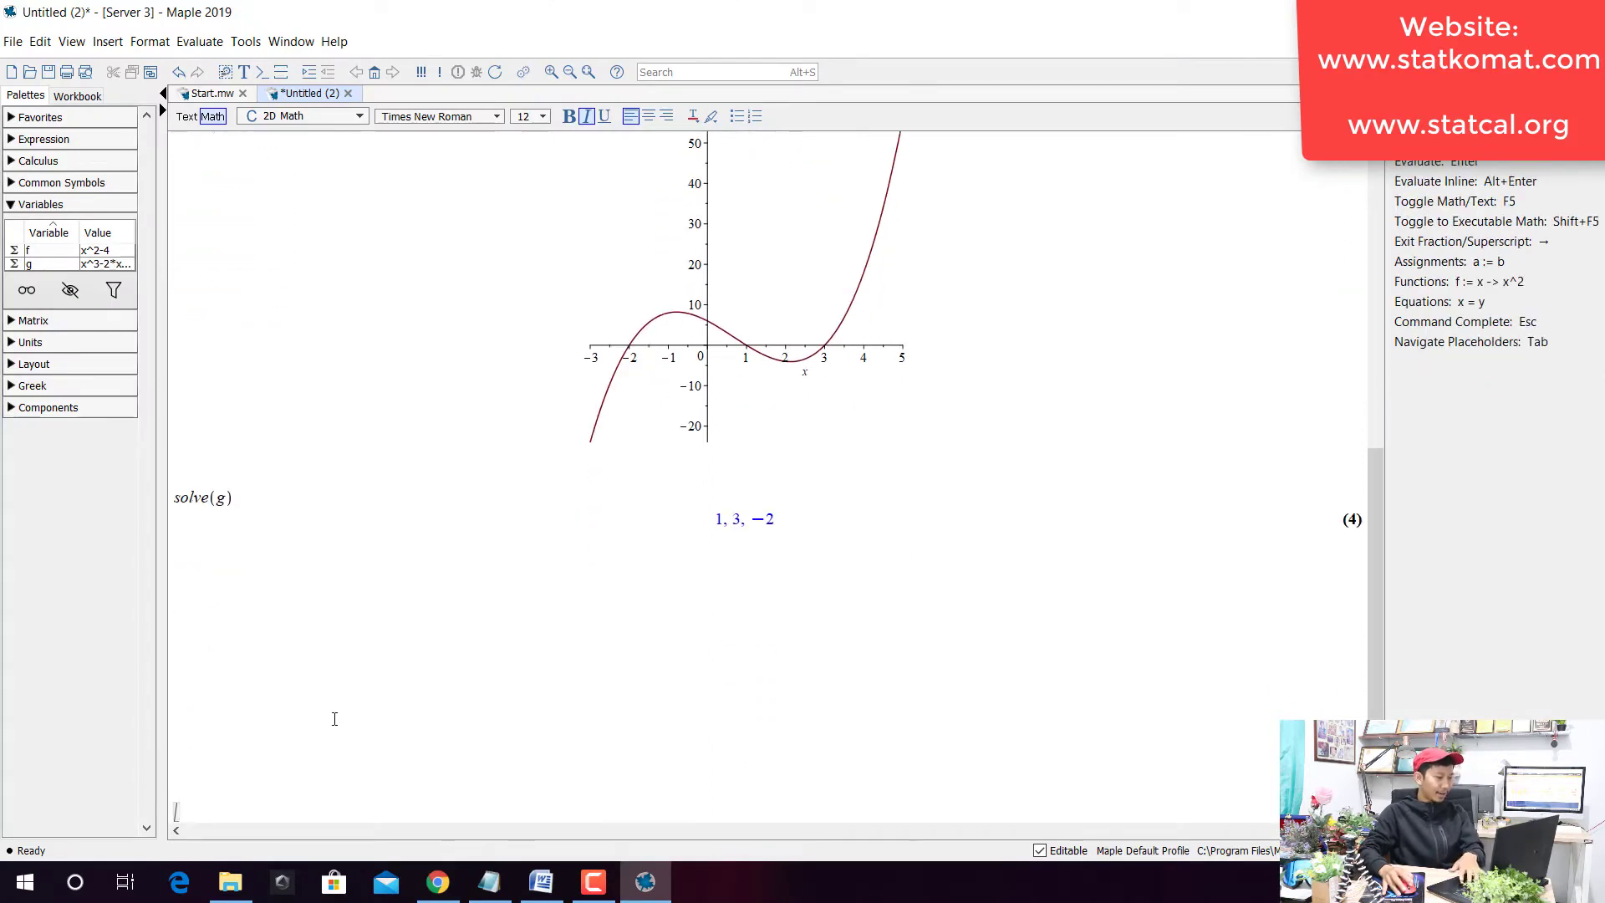
pyautogui.write('h:')
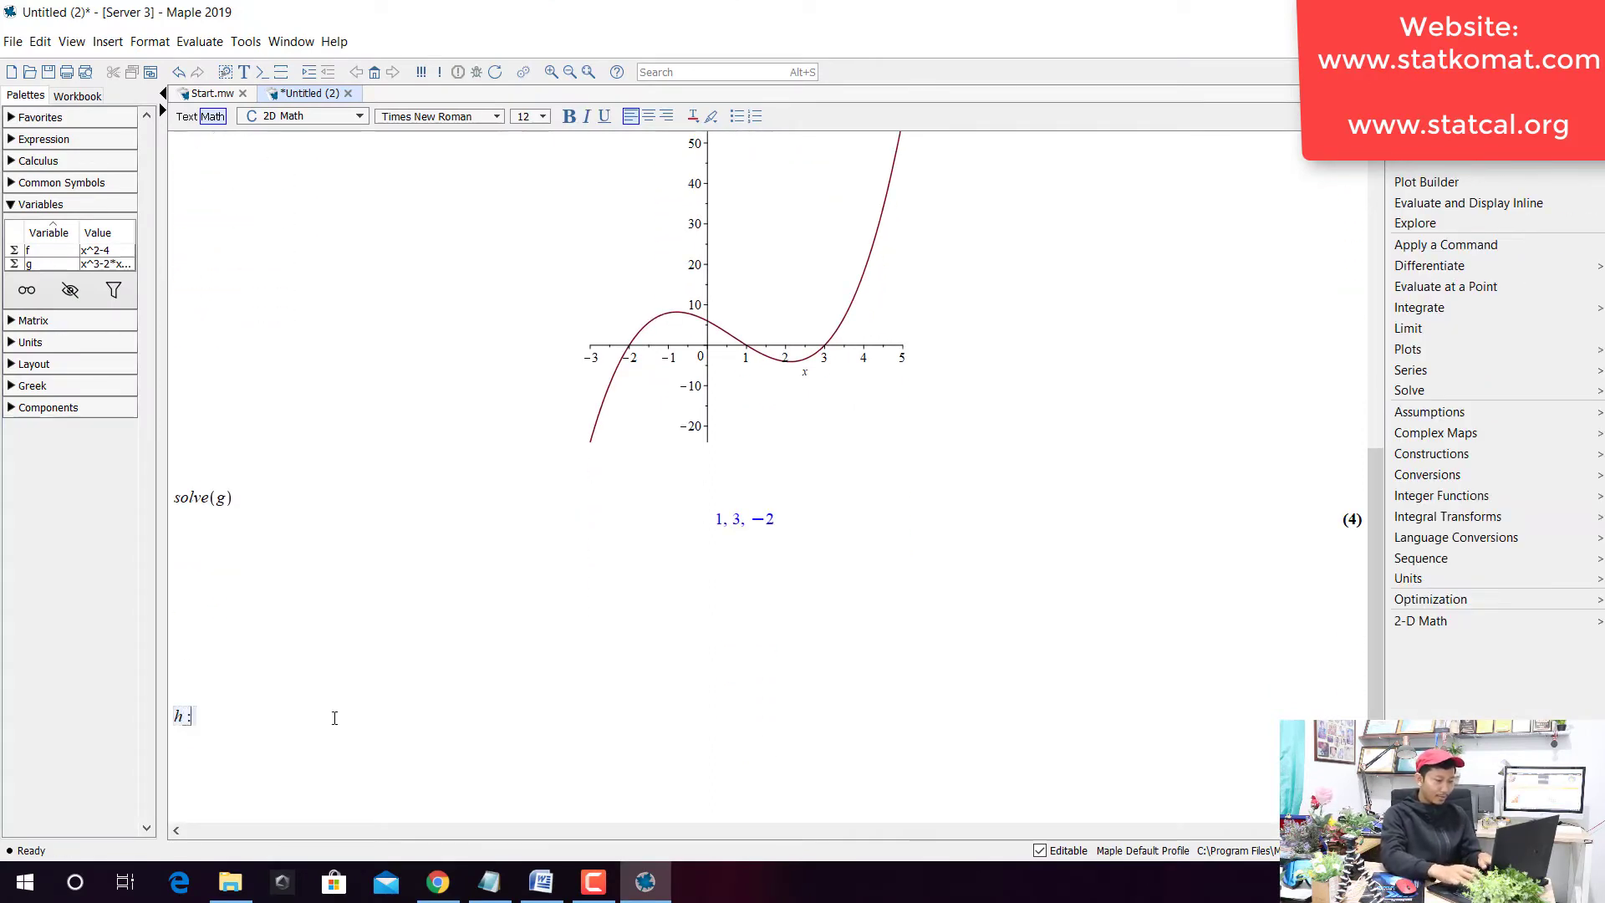
pyautogui.write('=(x-1')
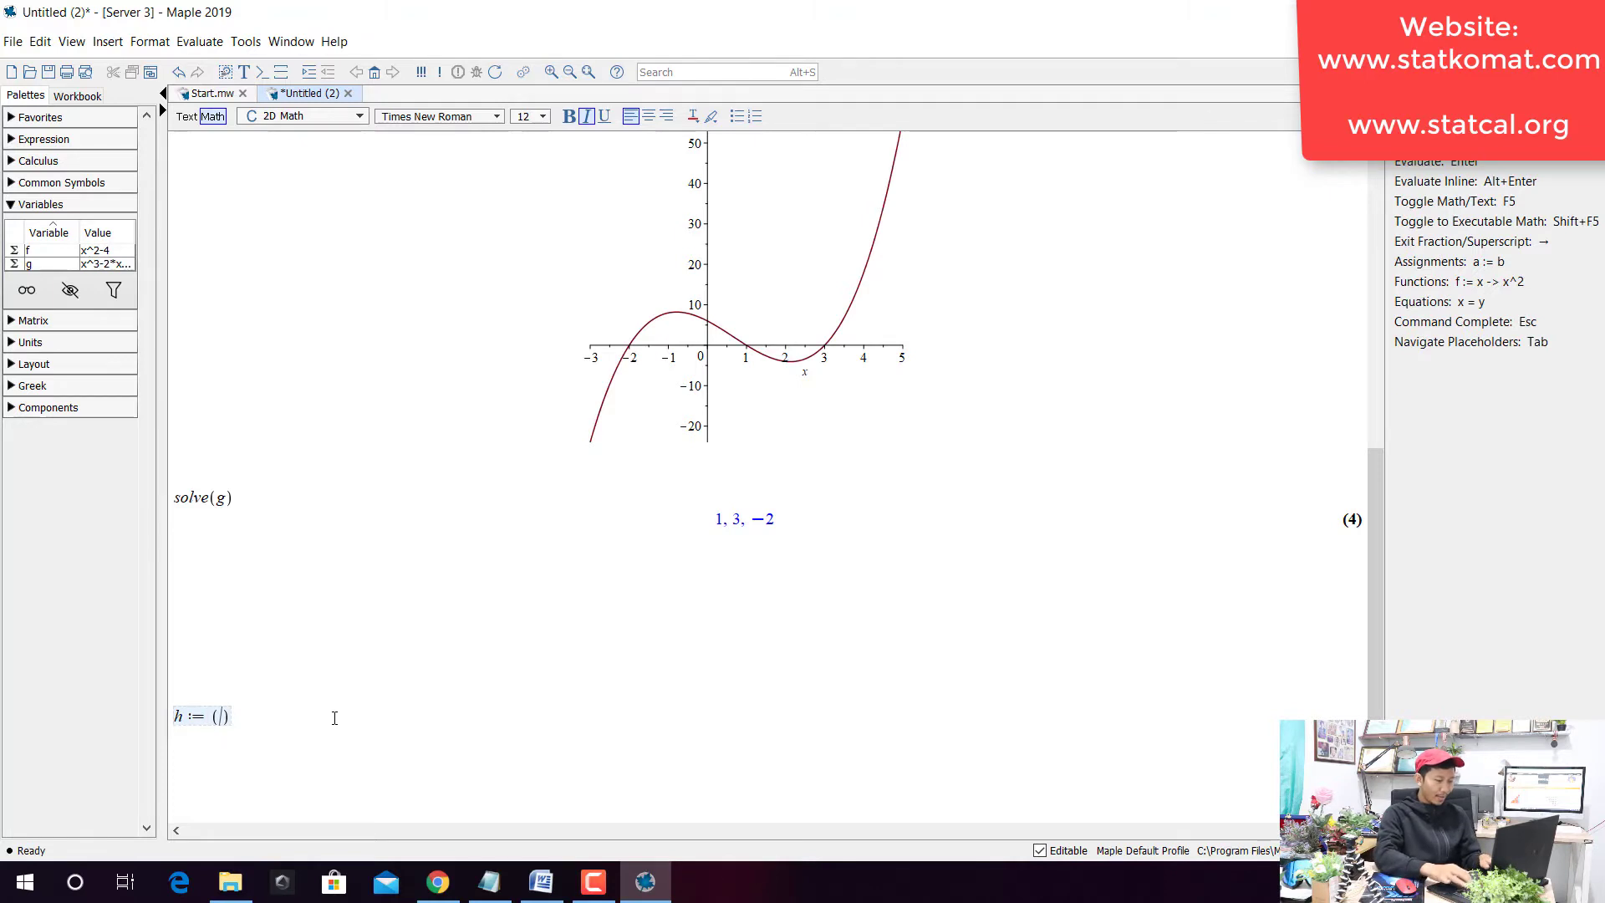
pyautogui.write(')*(')
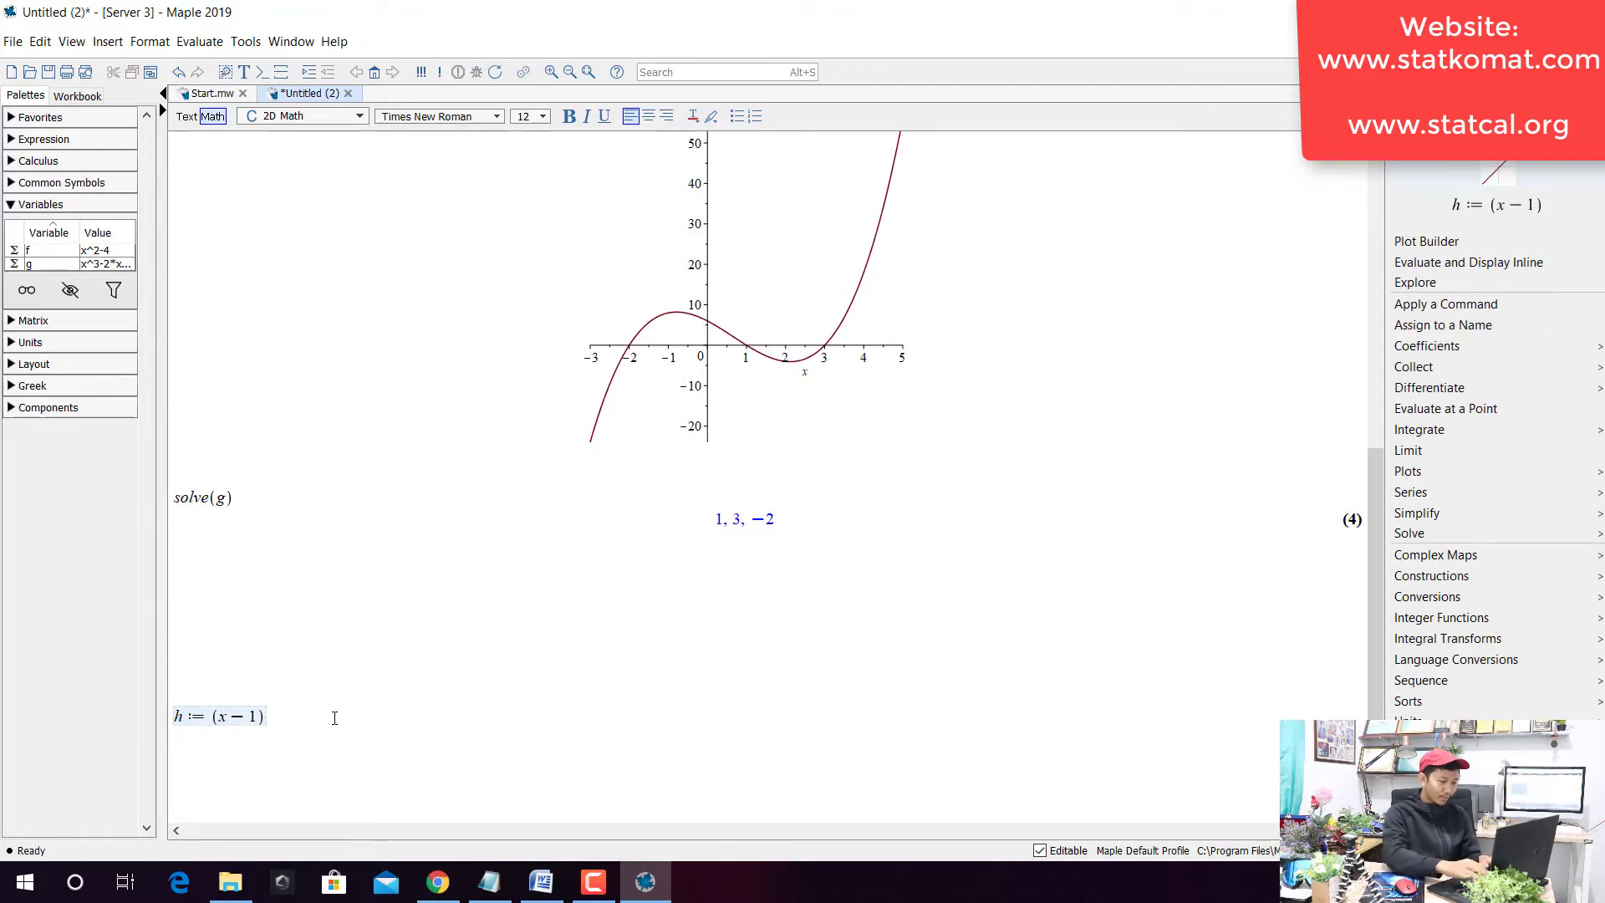
pyautogui.press('Left')
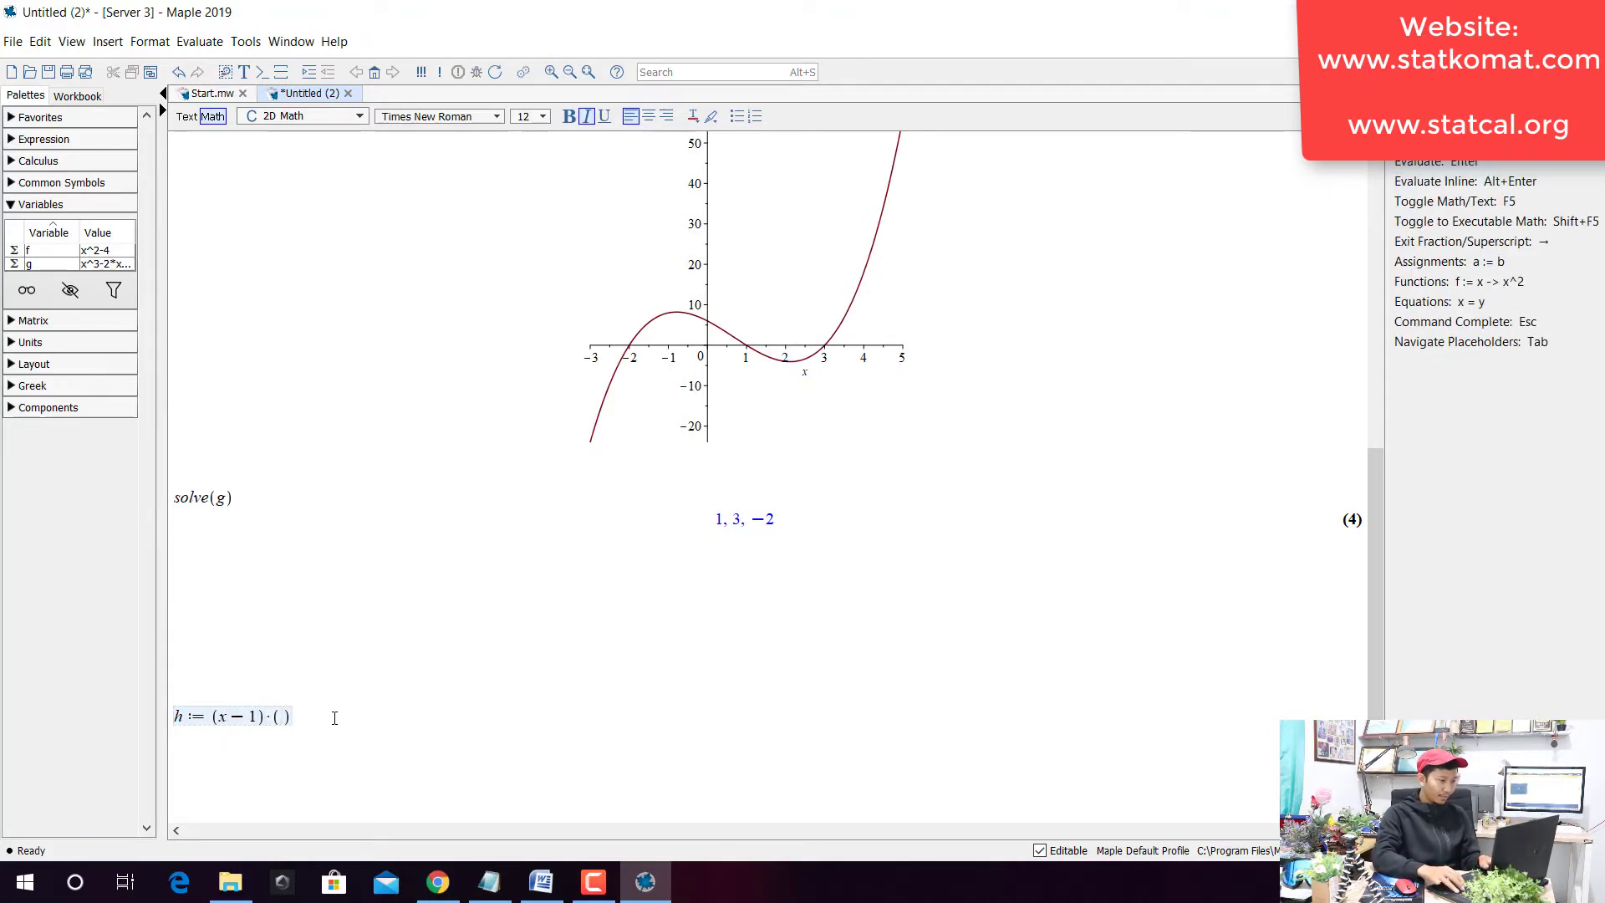
pyautogui.write('x-3')
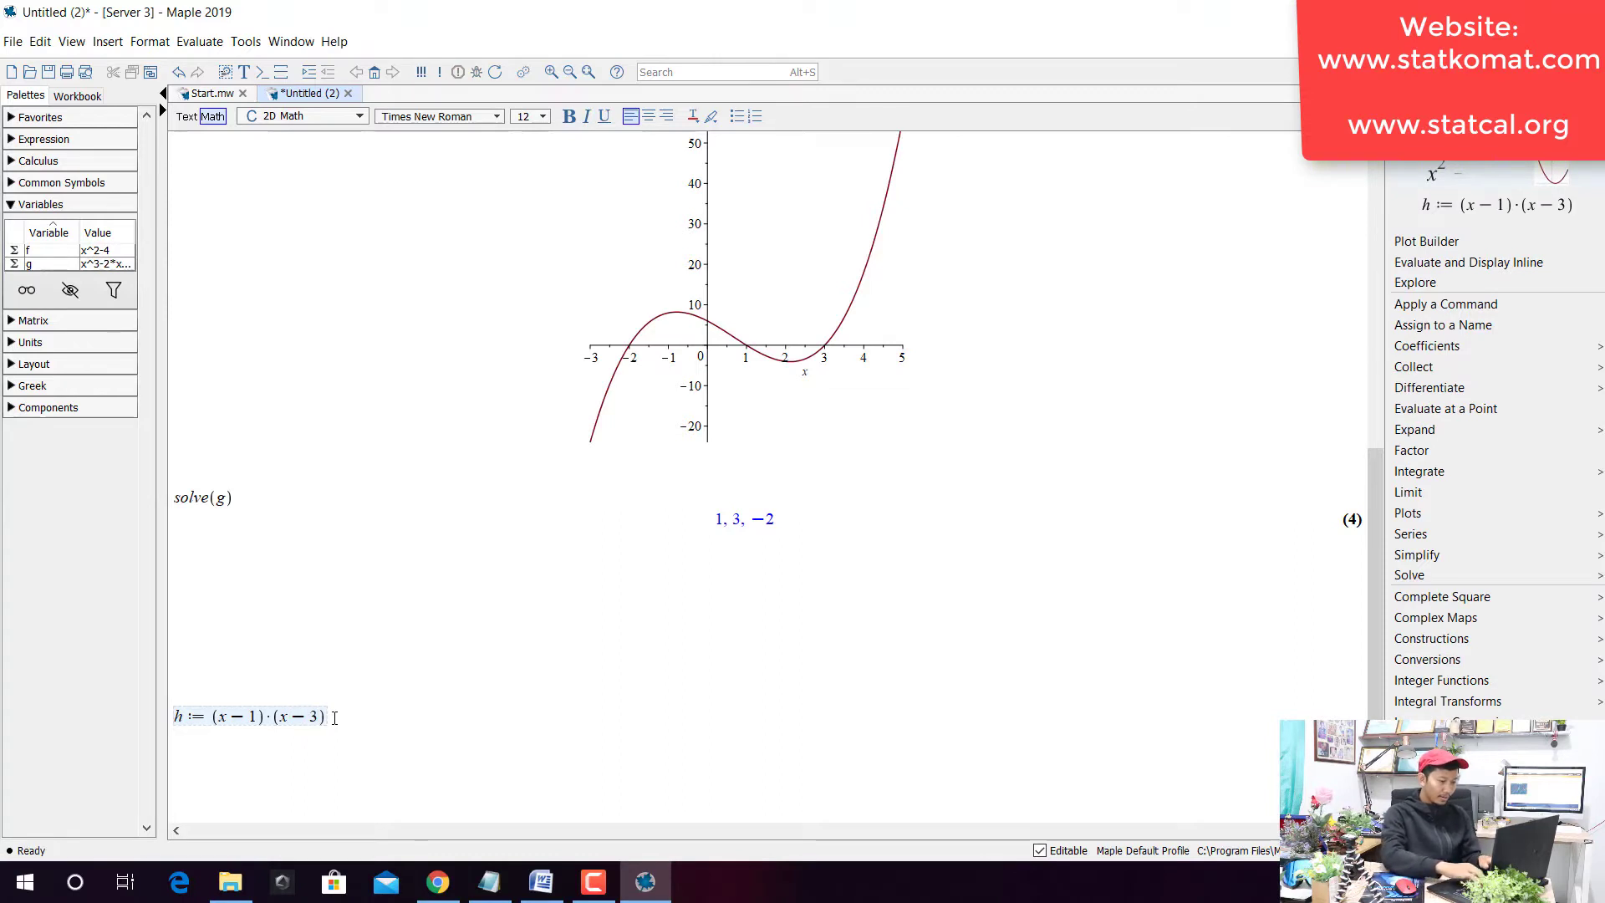
pyautogui.write('*(')
pyautogui.press('Left')
pyautogui.write('x ')
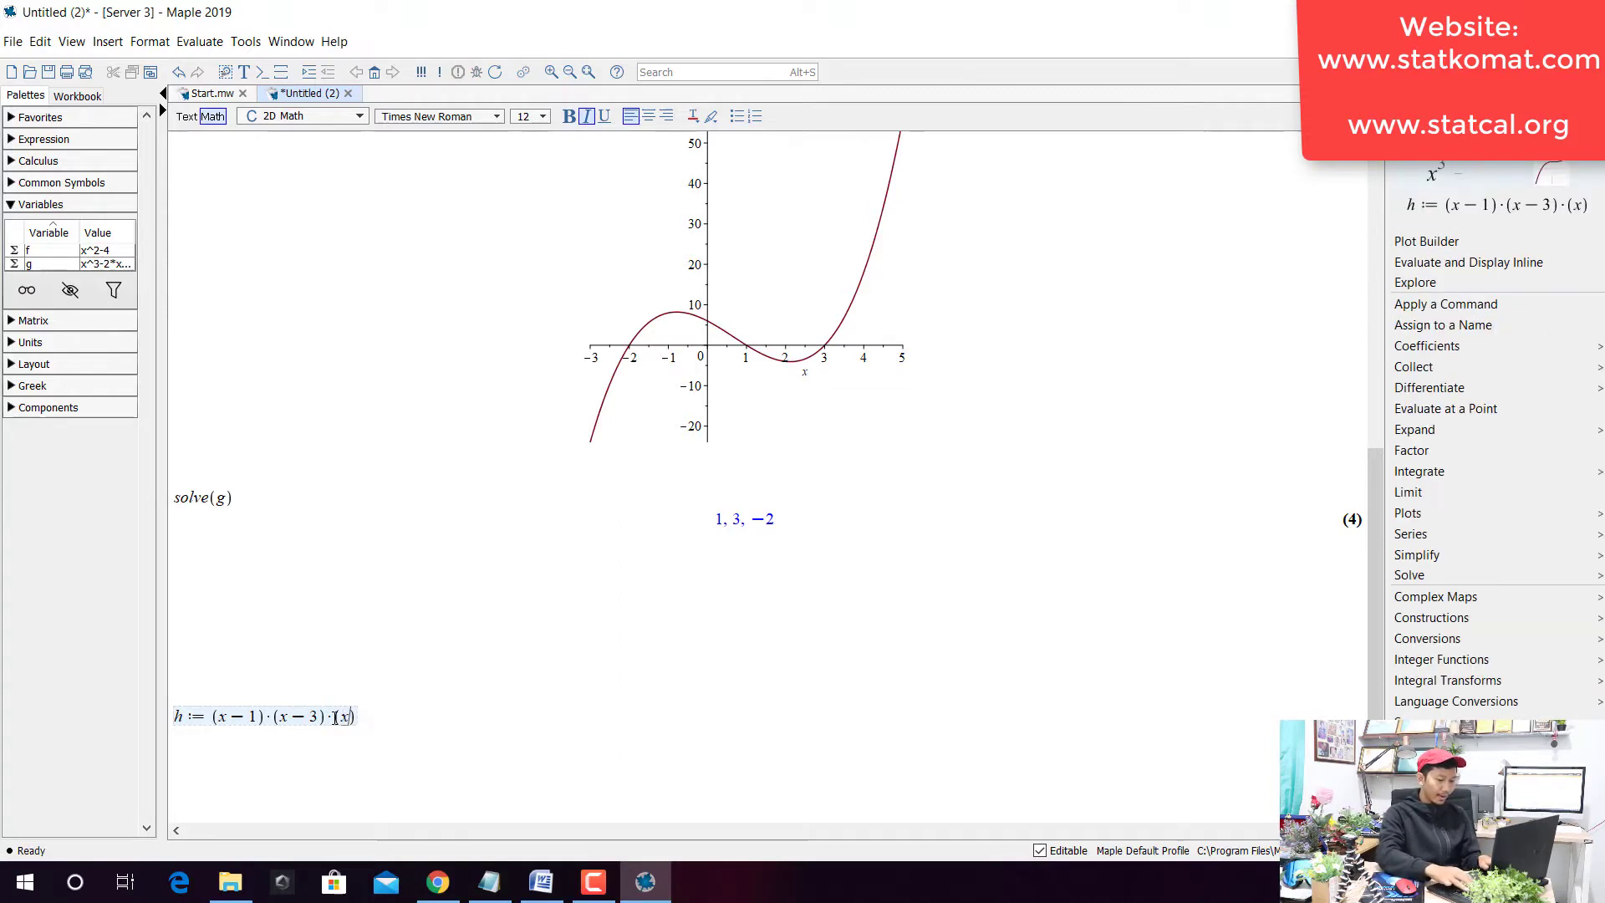
pyautogui.write('+ 2')
pyautogui.press('Return')
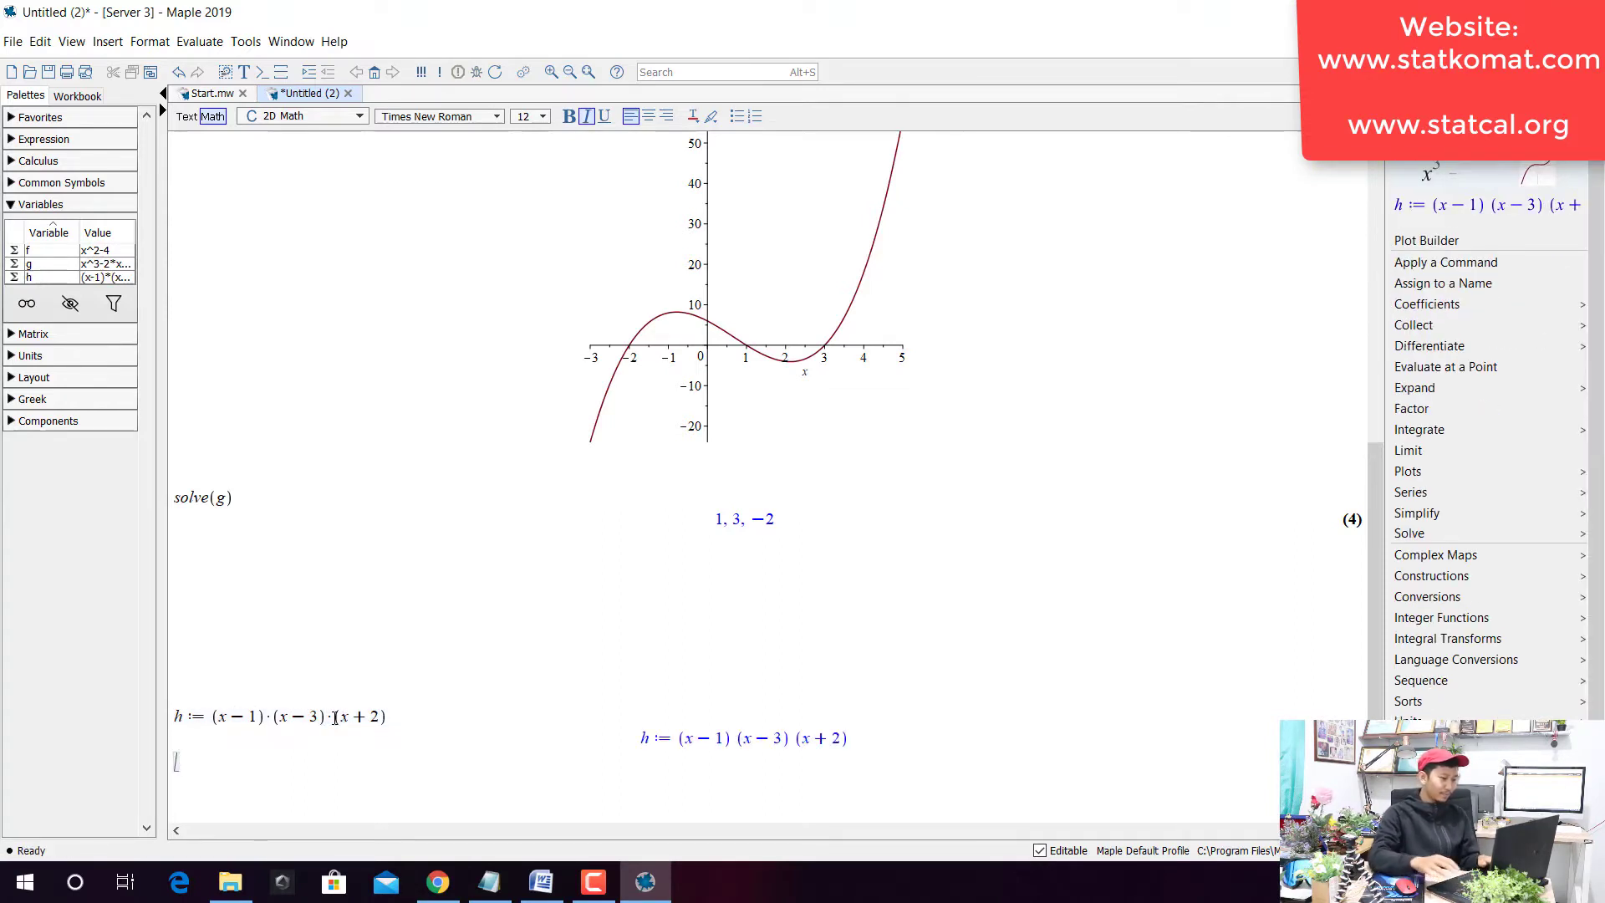
# Check the PDF's expansion command, evaluate expand(h) below the definition of h, and compare the factored and expanded forms.
pyautogui.click(438, 891)
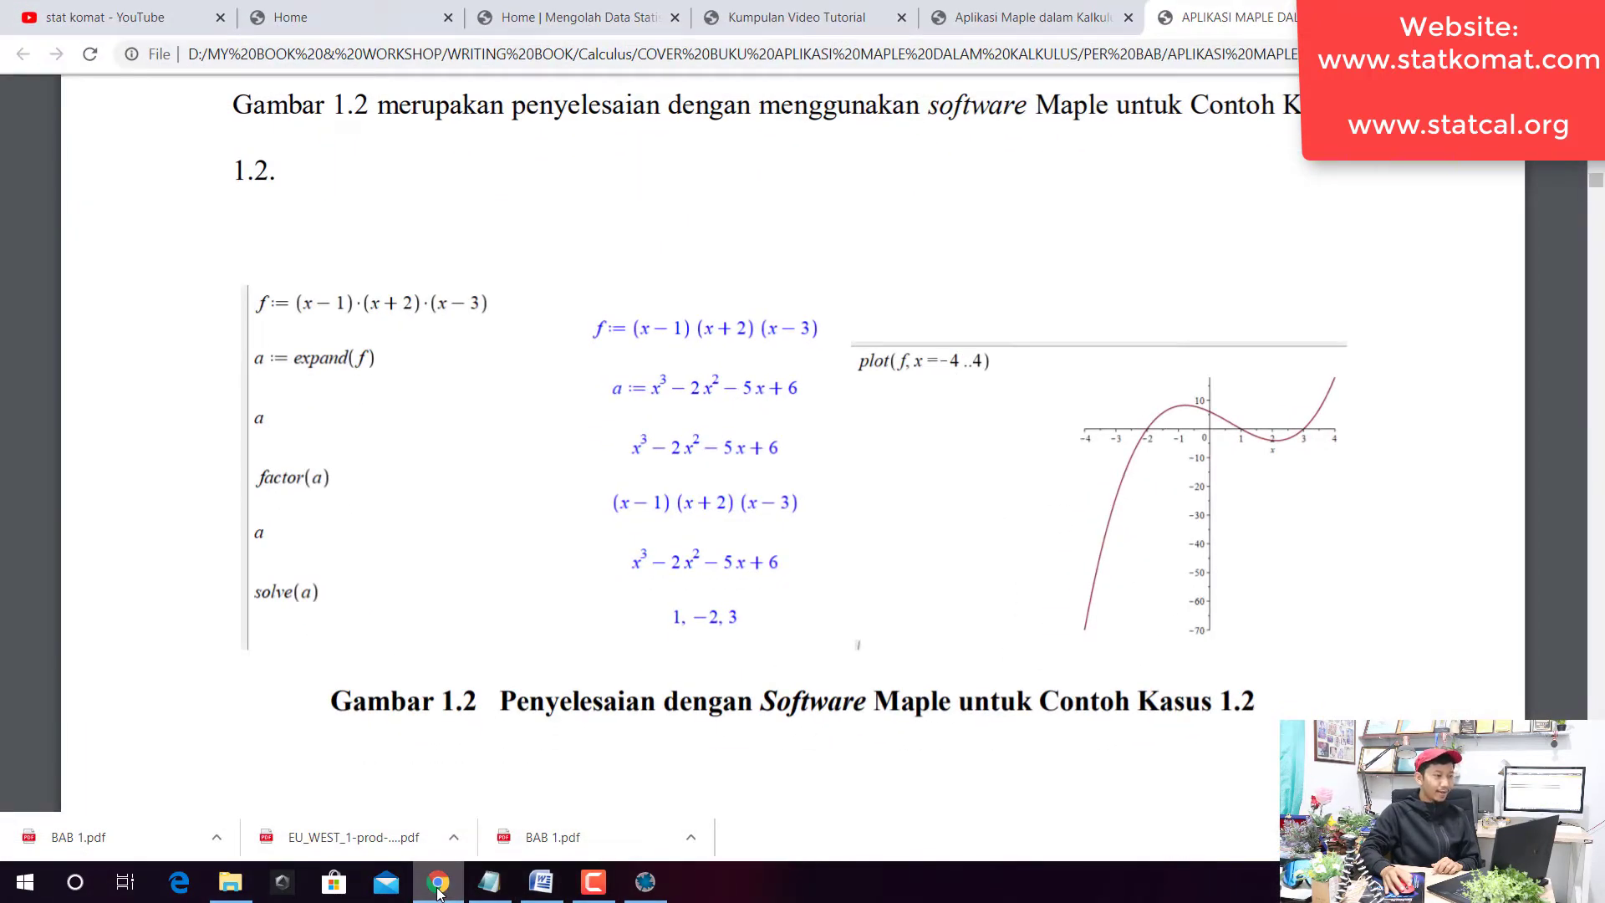
pyautogui.click(438, 891)
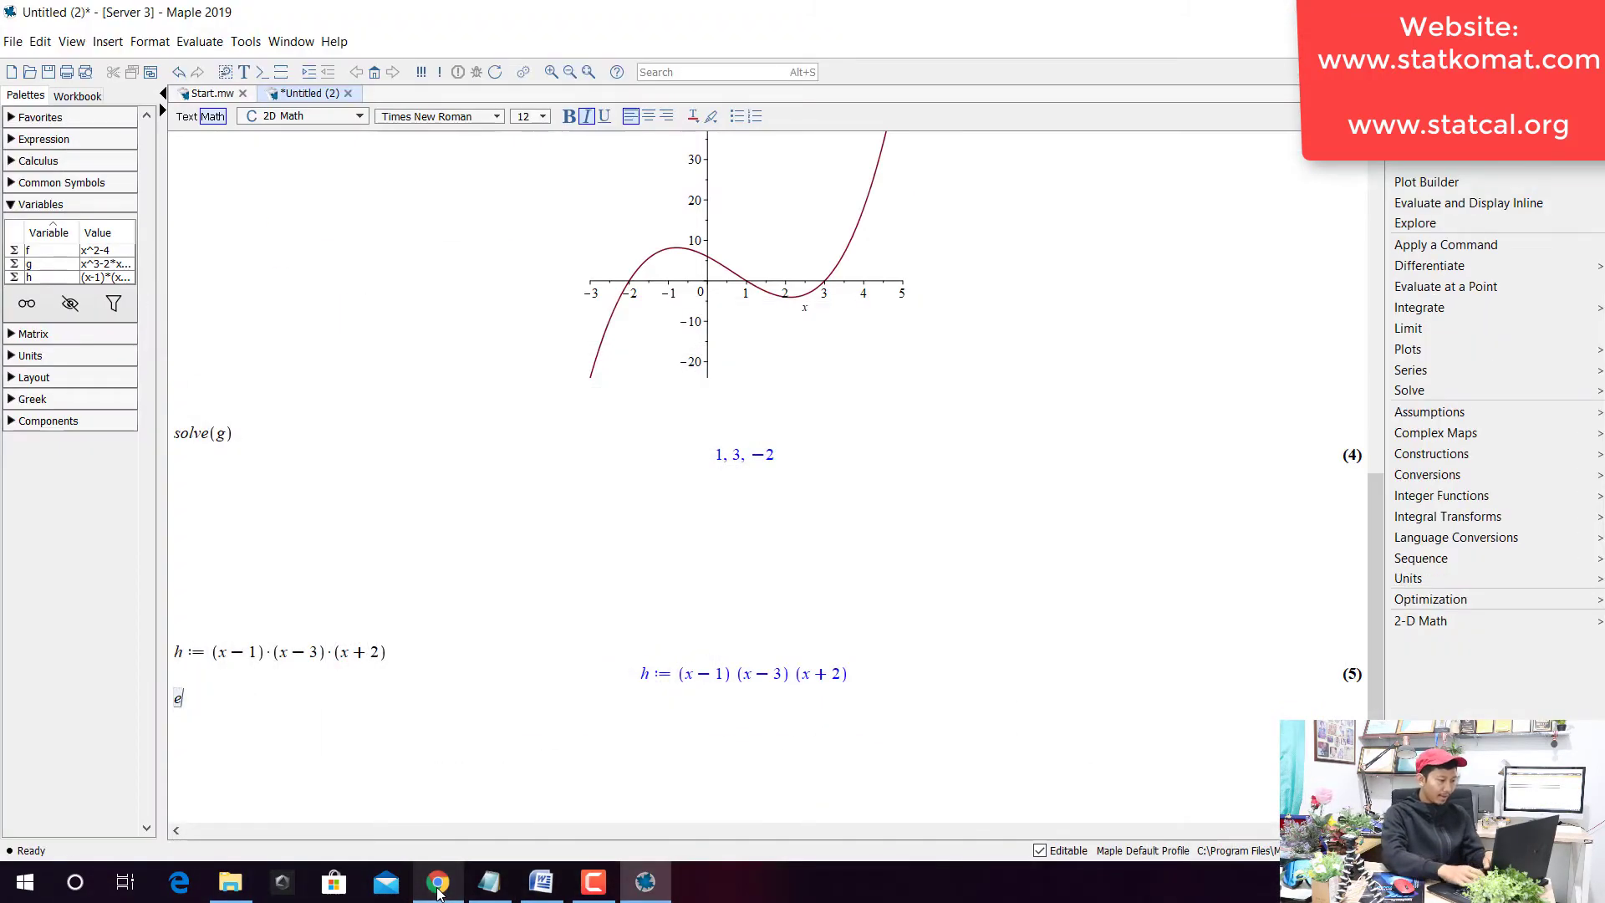
pyautogui.write('expand')
pyautogui.write('(h)')
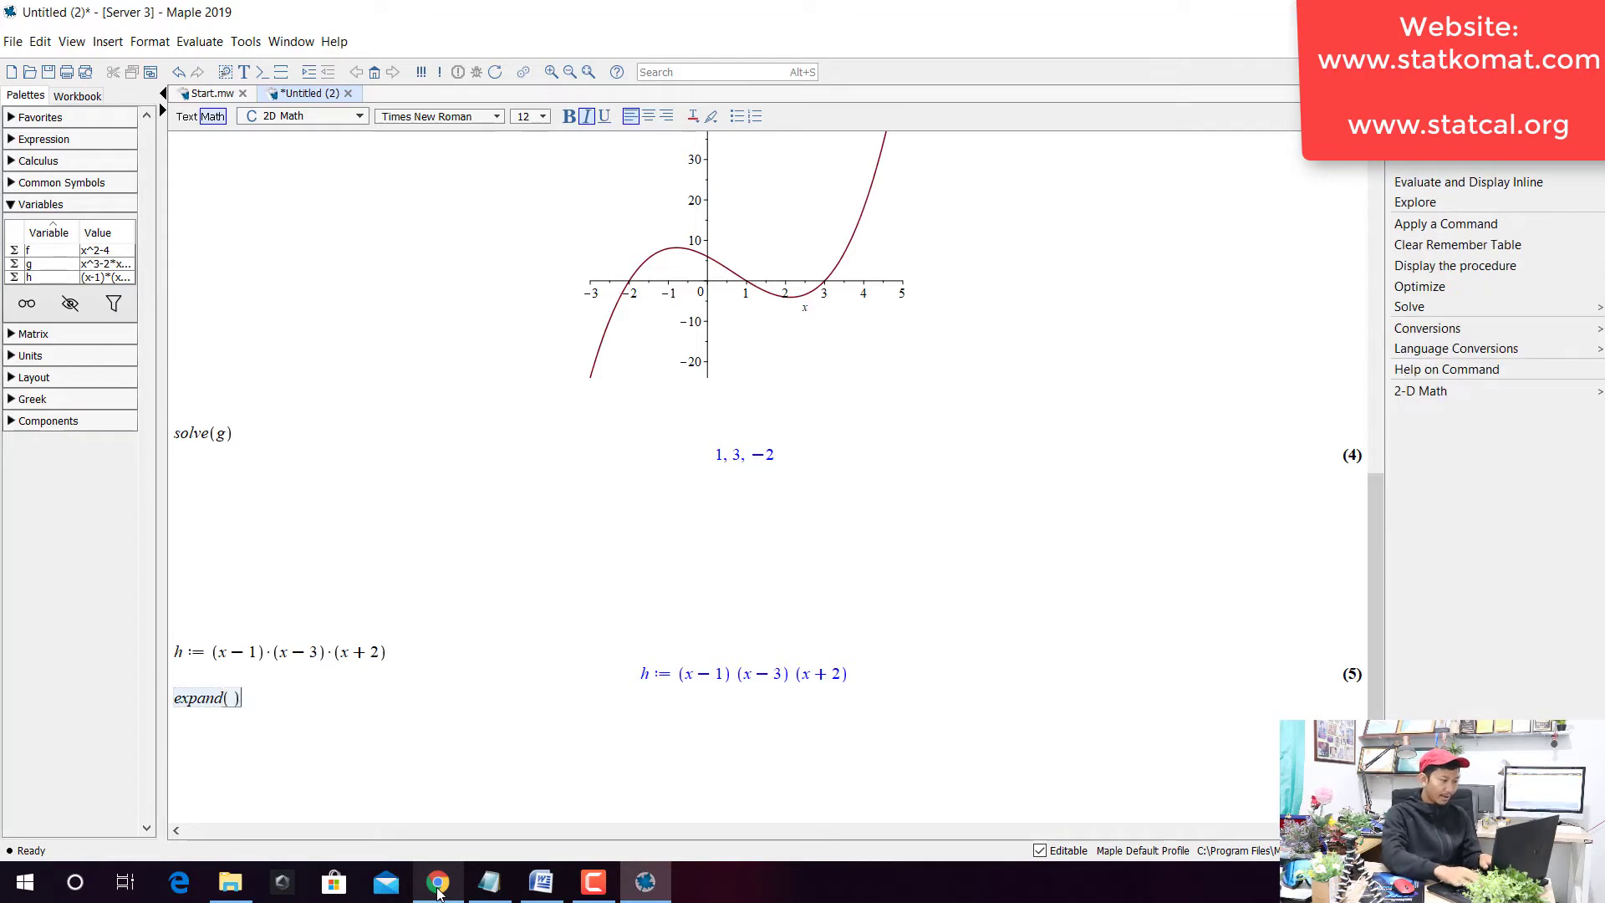
pyautogui.press('Return')
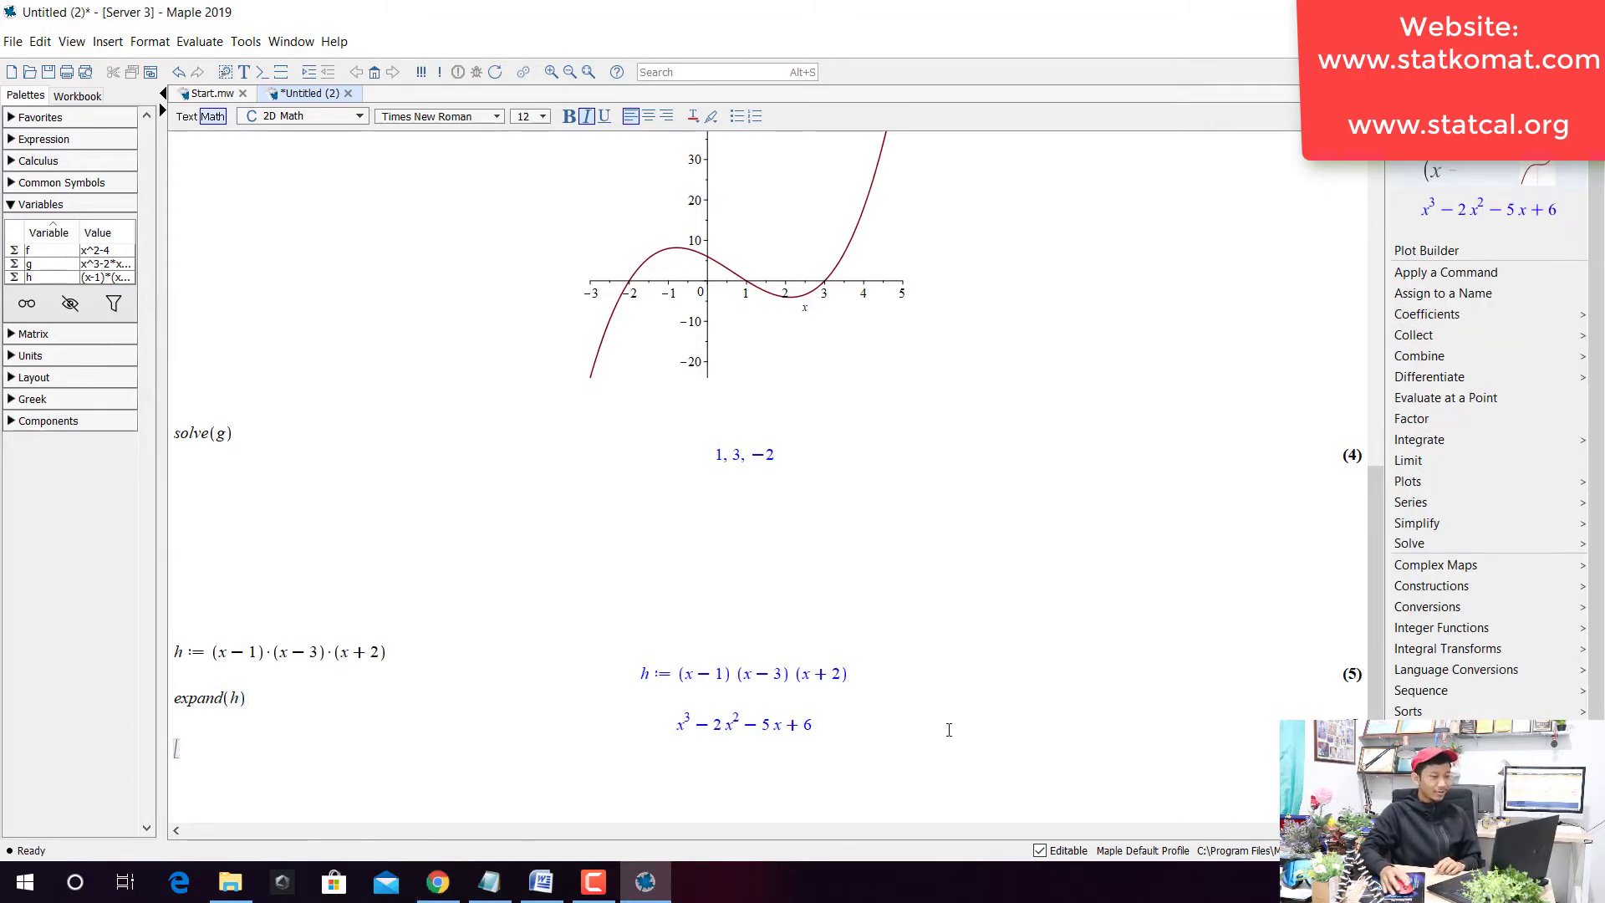
pyautogui.moveTo(690, 674); pyautogui.dragTo(848, 674)
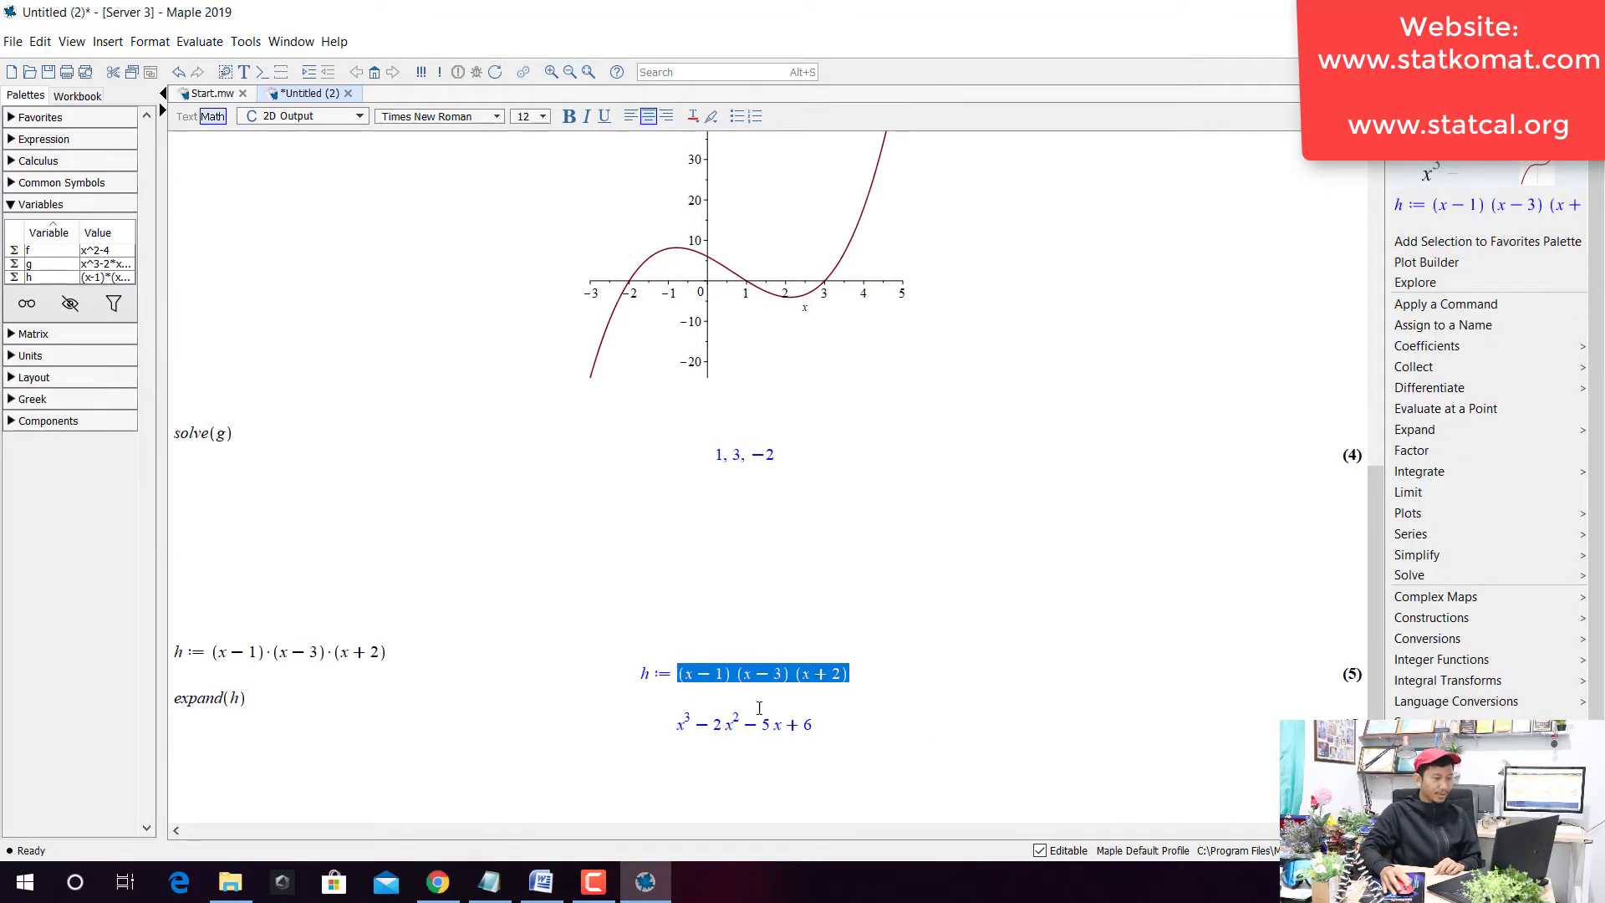
pyautogui.click(700, 727)
pyautogui.click(700, 729)
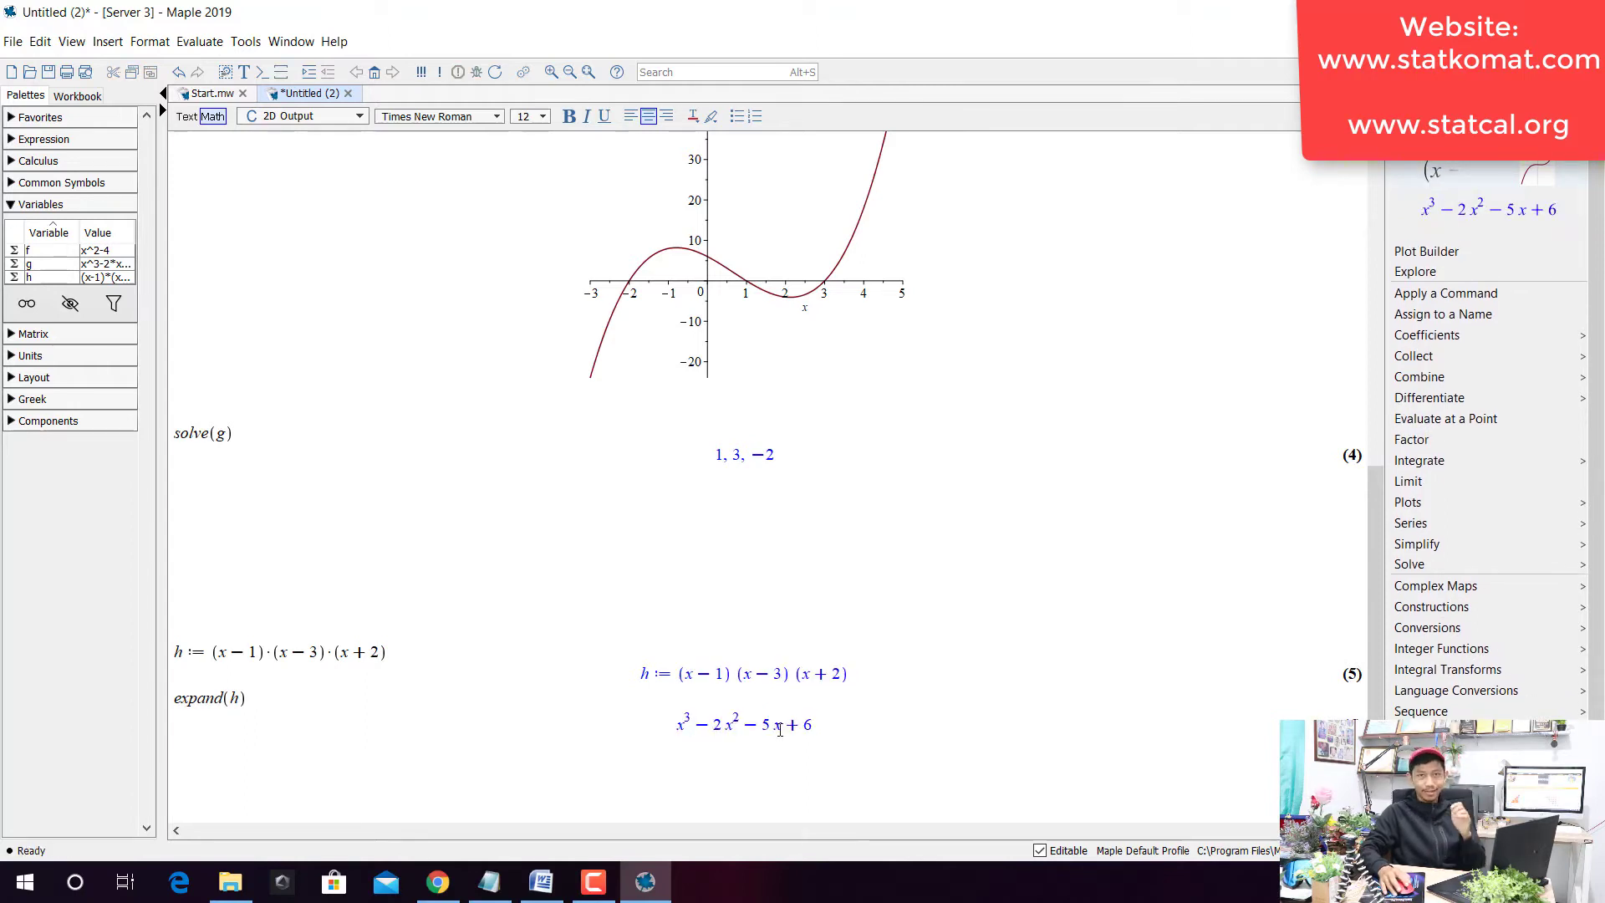
pyautogui.moveTo(249, 698); pyautogui.dragTo(214, 699)
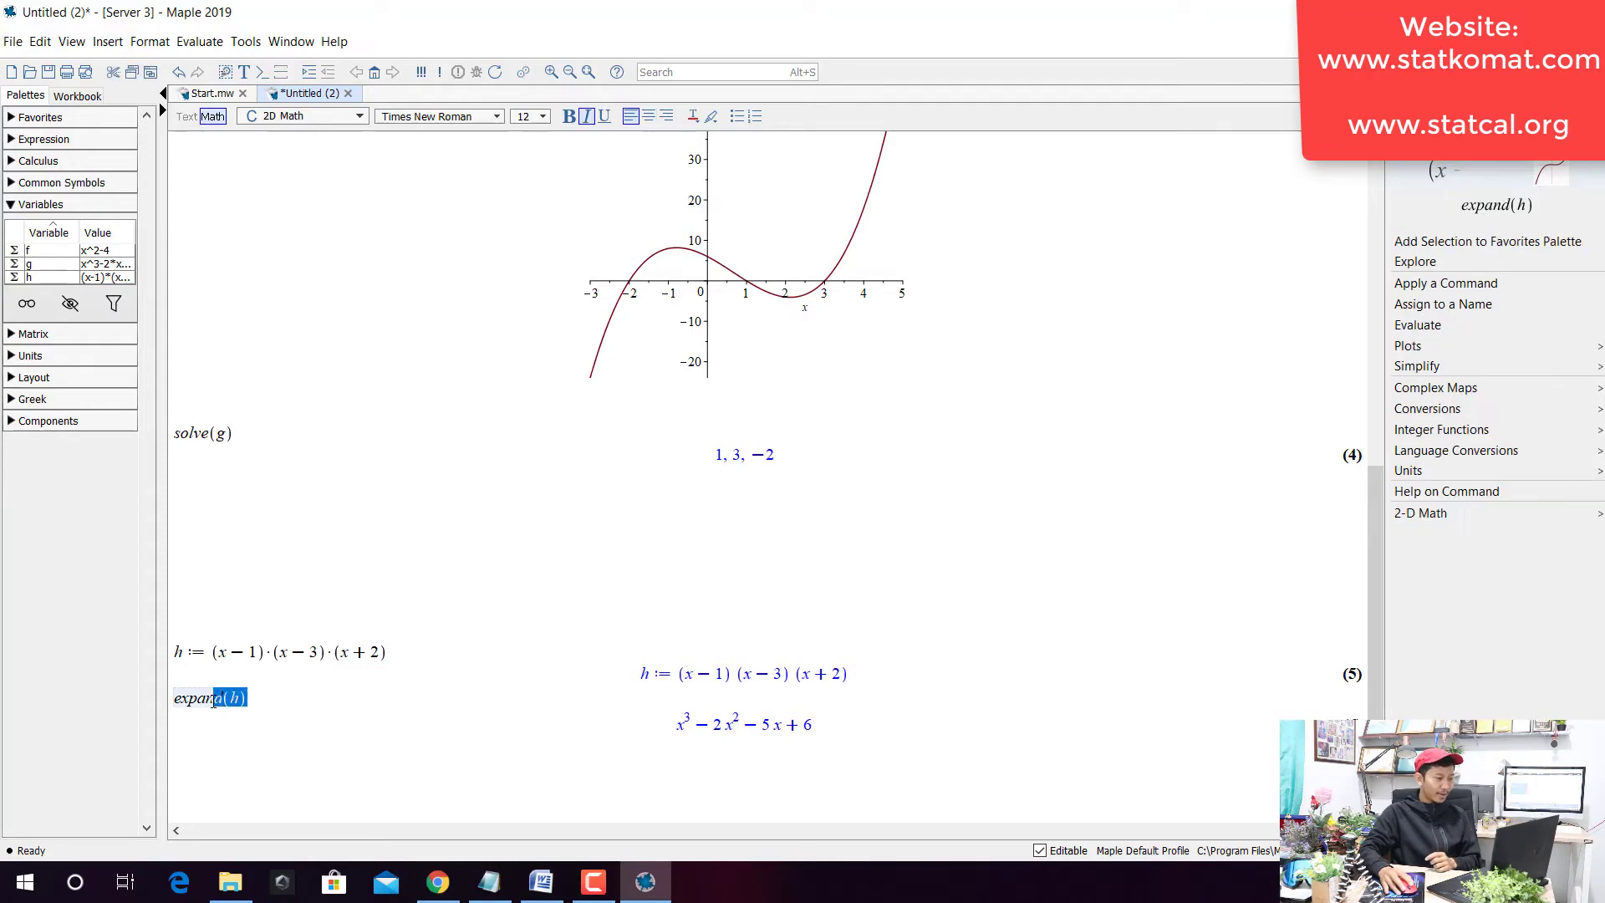
pyautogui.doubleClick(711, 675)
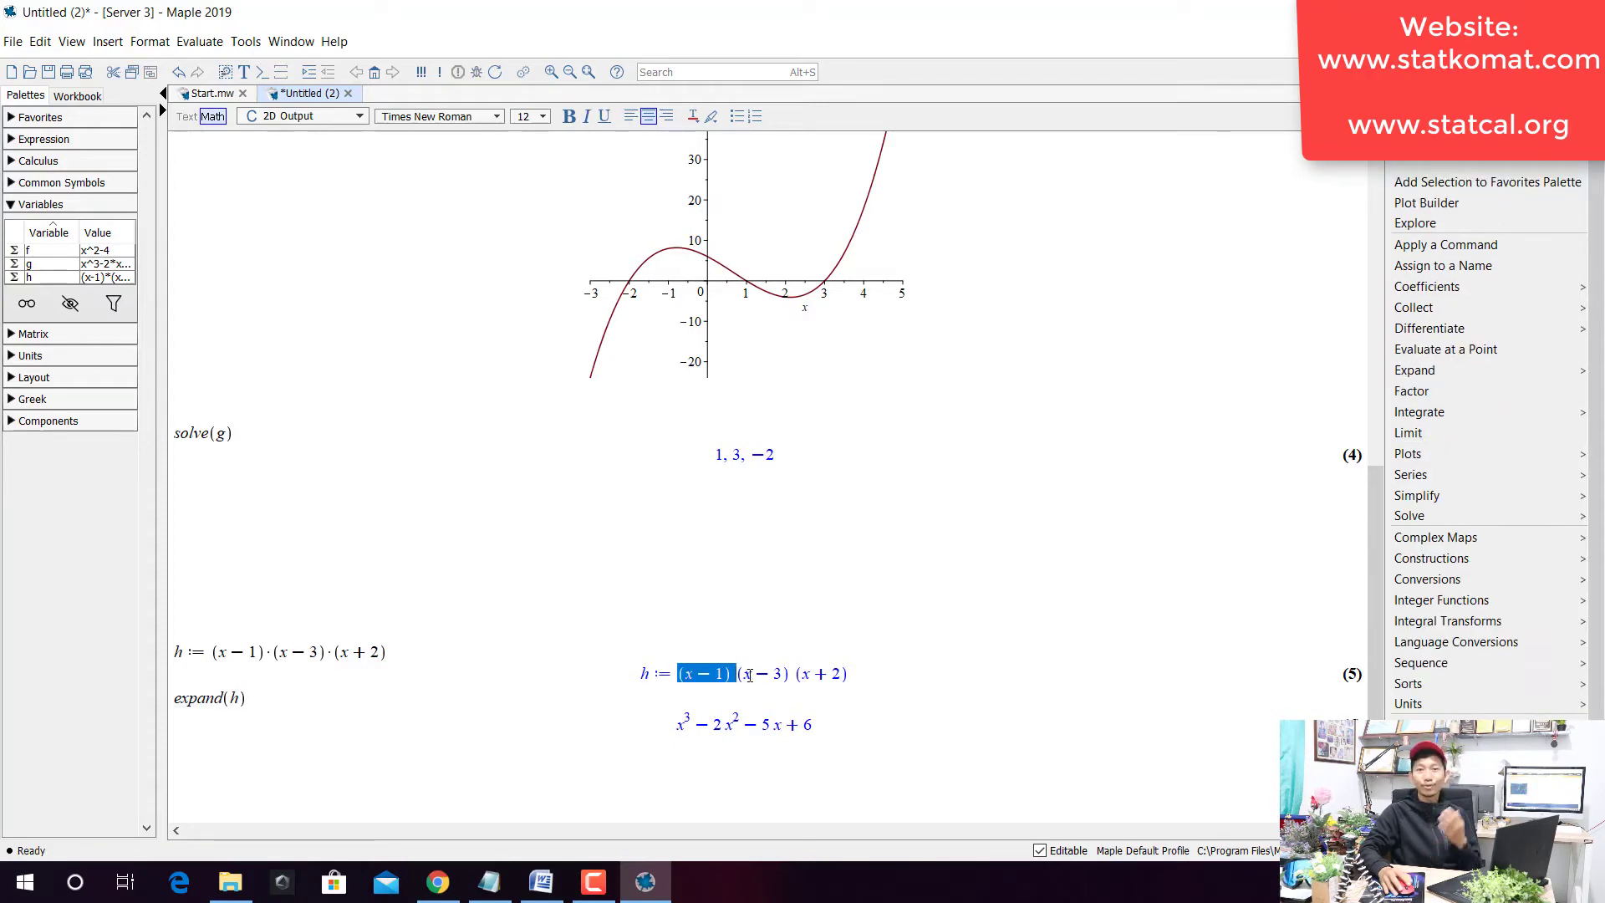
# Recheck the PDF's solution and assign the expansion to a variable by changing the line to A := expand(h), evaluating it again.
pyautogui.click(438, 882)
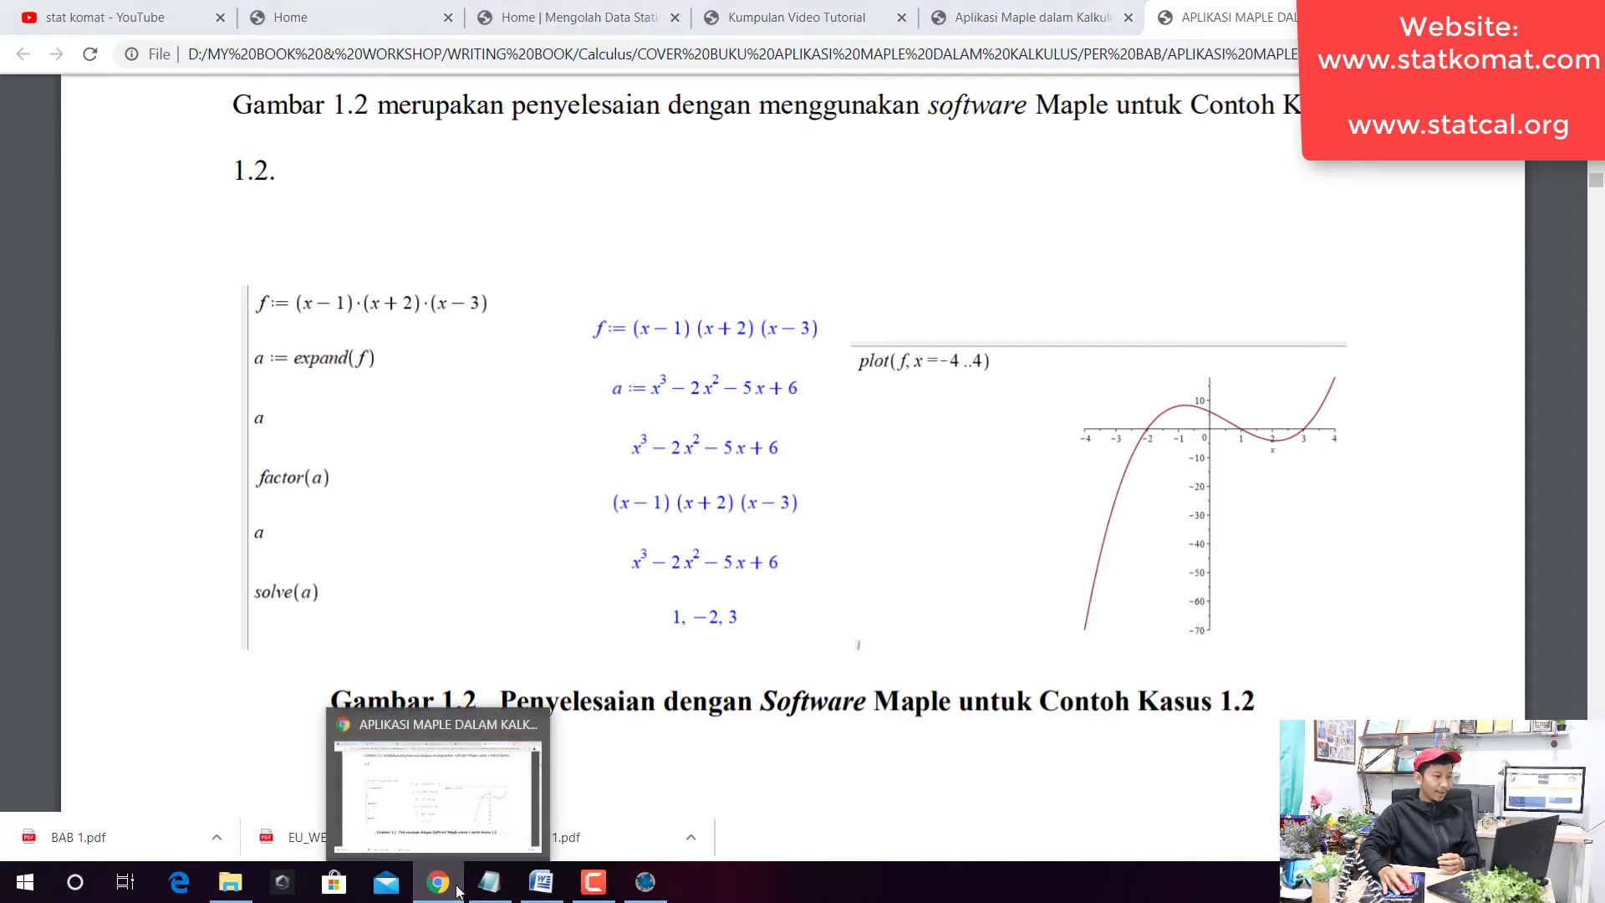
pyautogui.click(644, 882)
pyautogui.press('Return')
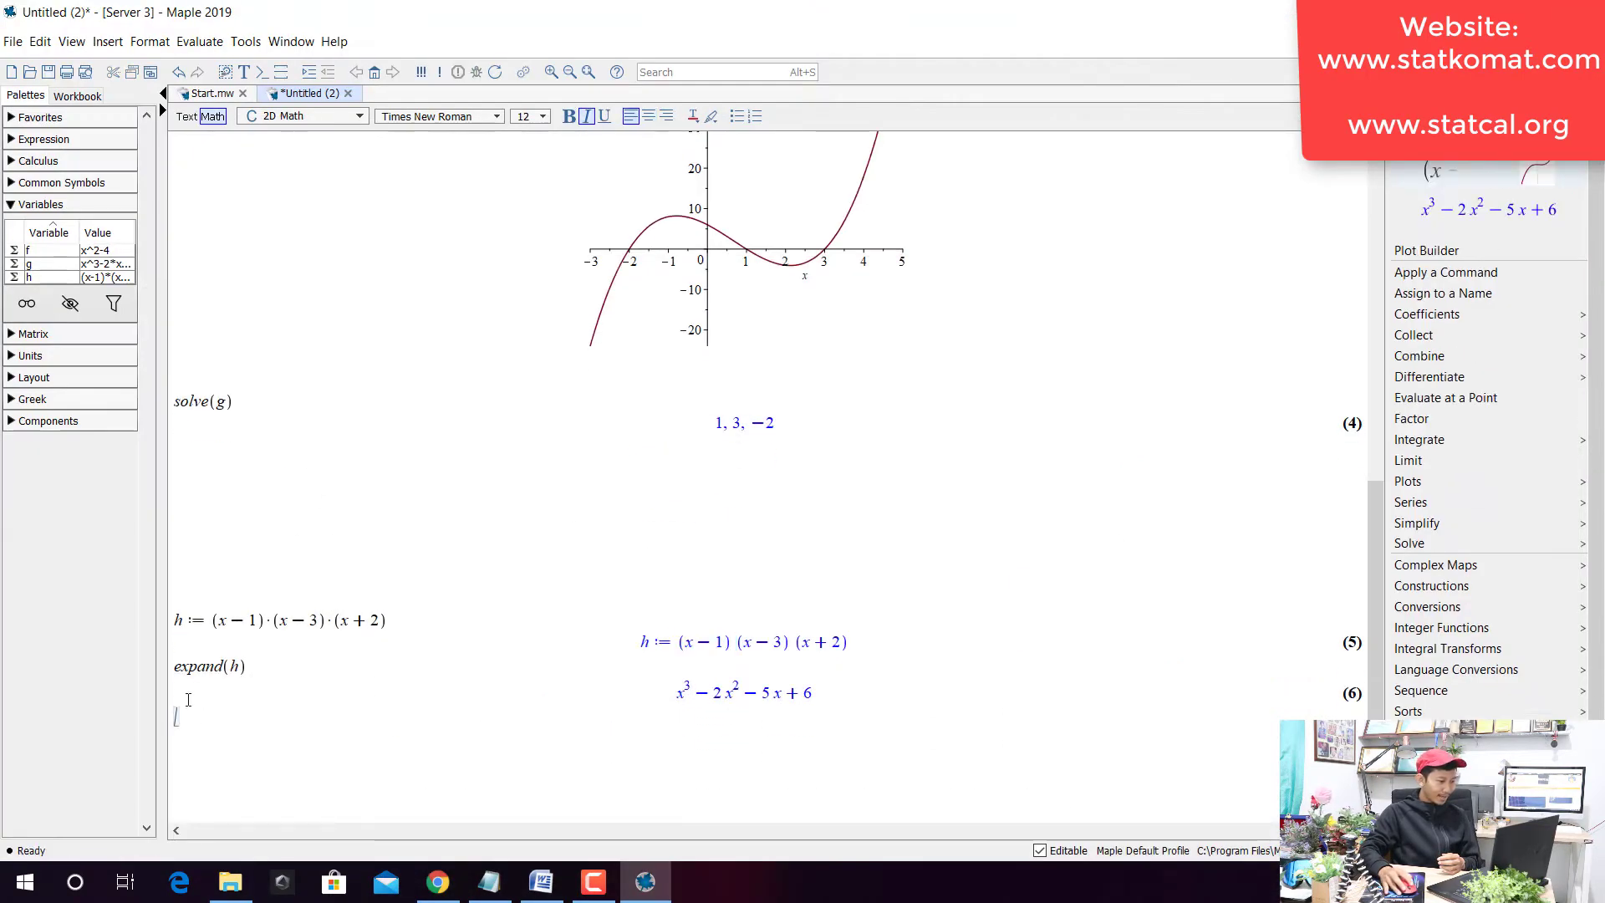
pyautogui.moveTo(173, 672); pyautogui.dragTo(359, 687)
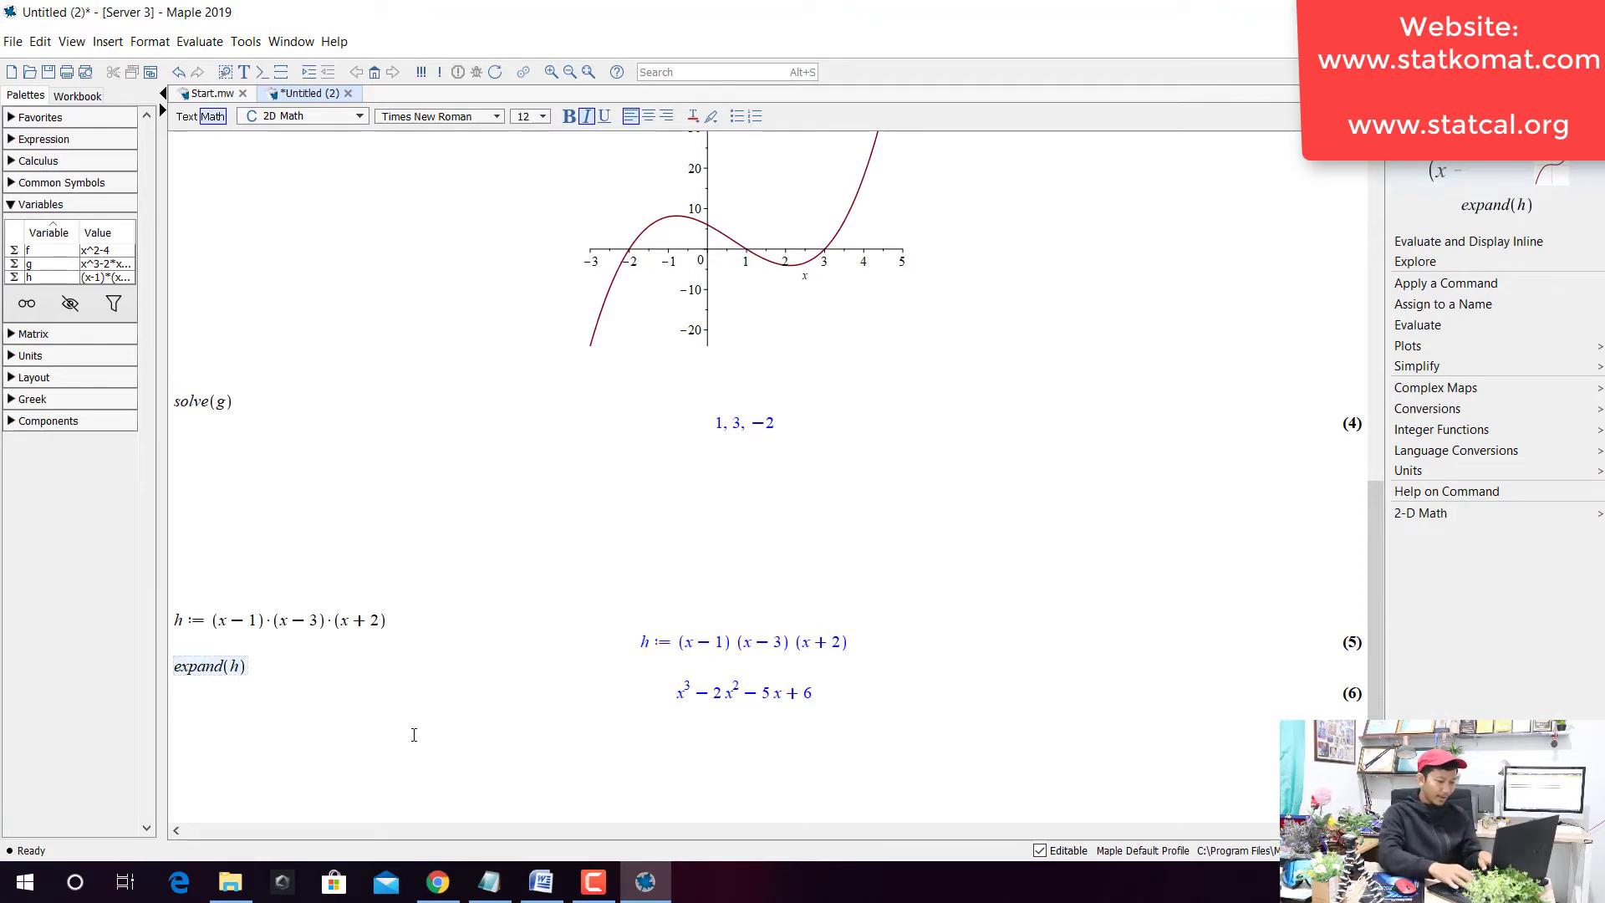
pyautogui.write('A:=')
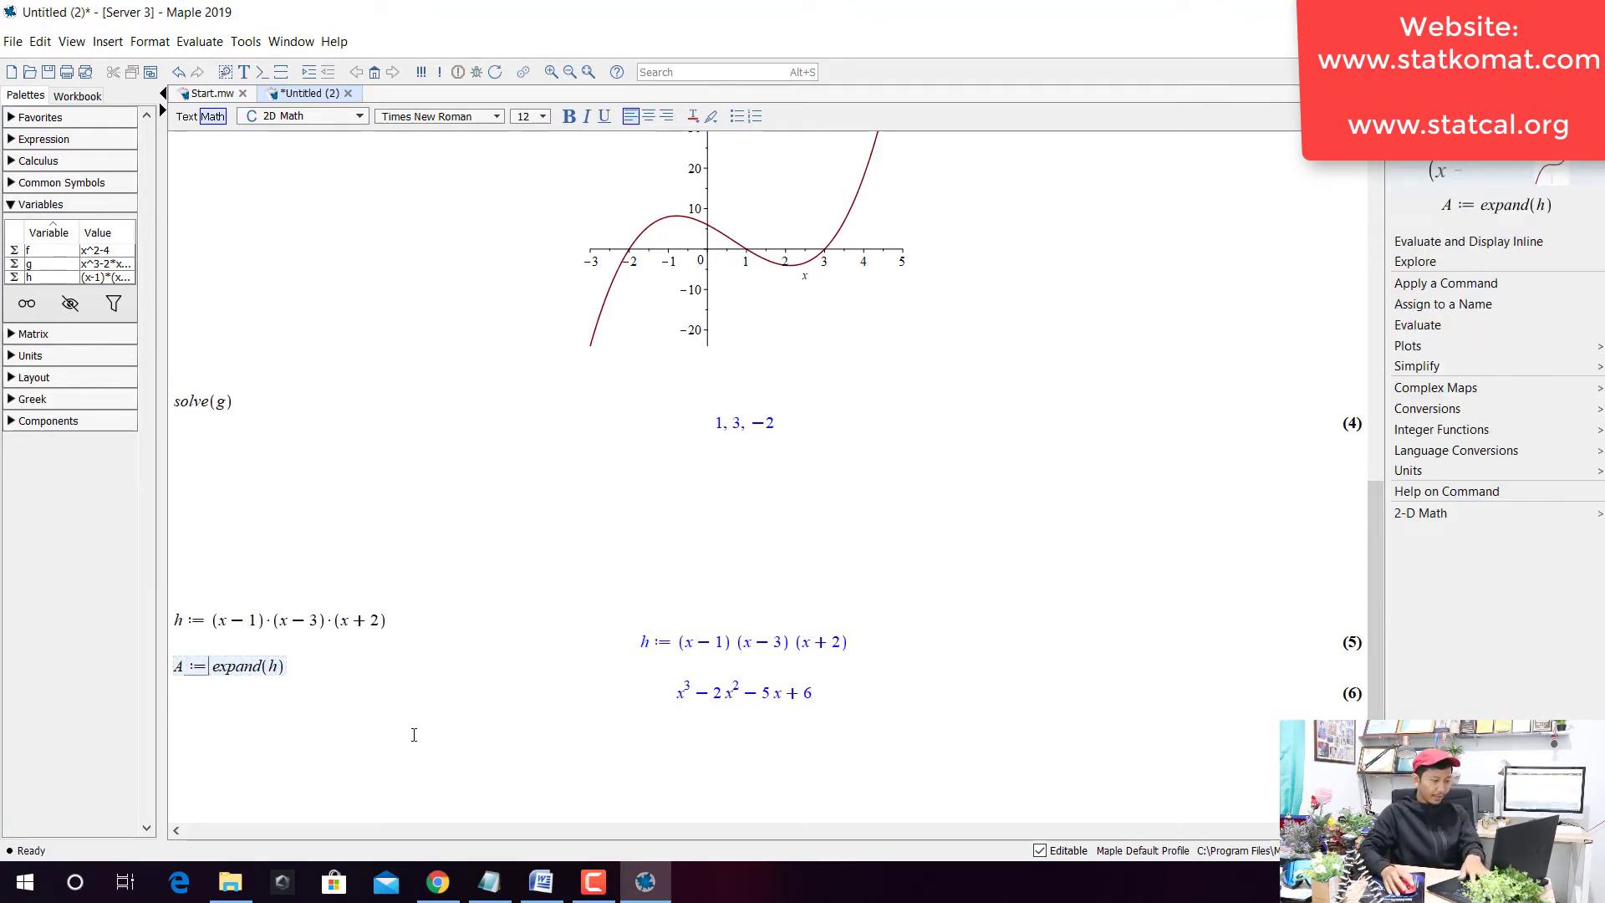
pyautogui.press('Return')
# Evaluate A on its own line and factor it with factor(A) on the line below.
pyautogui.write('A')
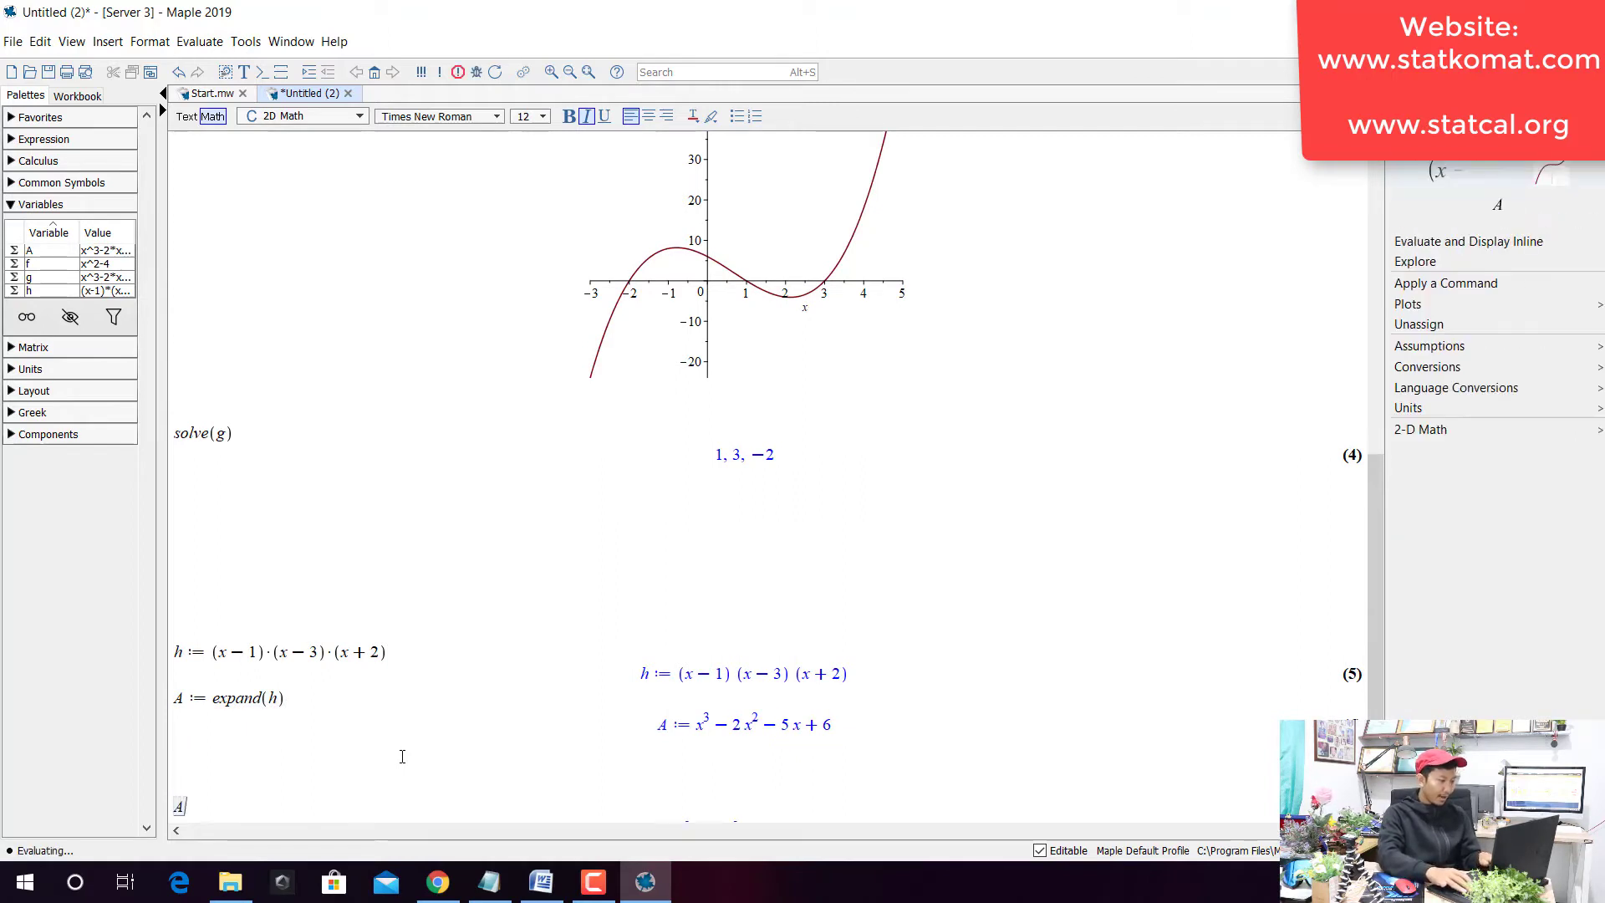
pyautogui.press('Return')
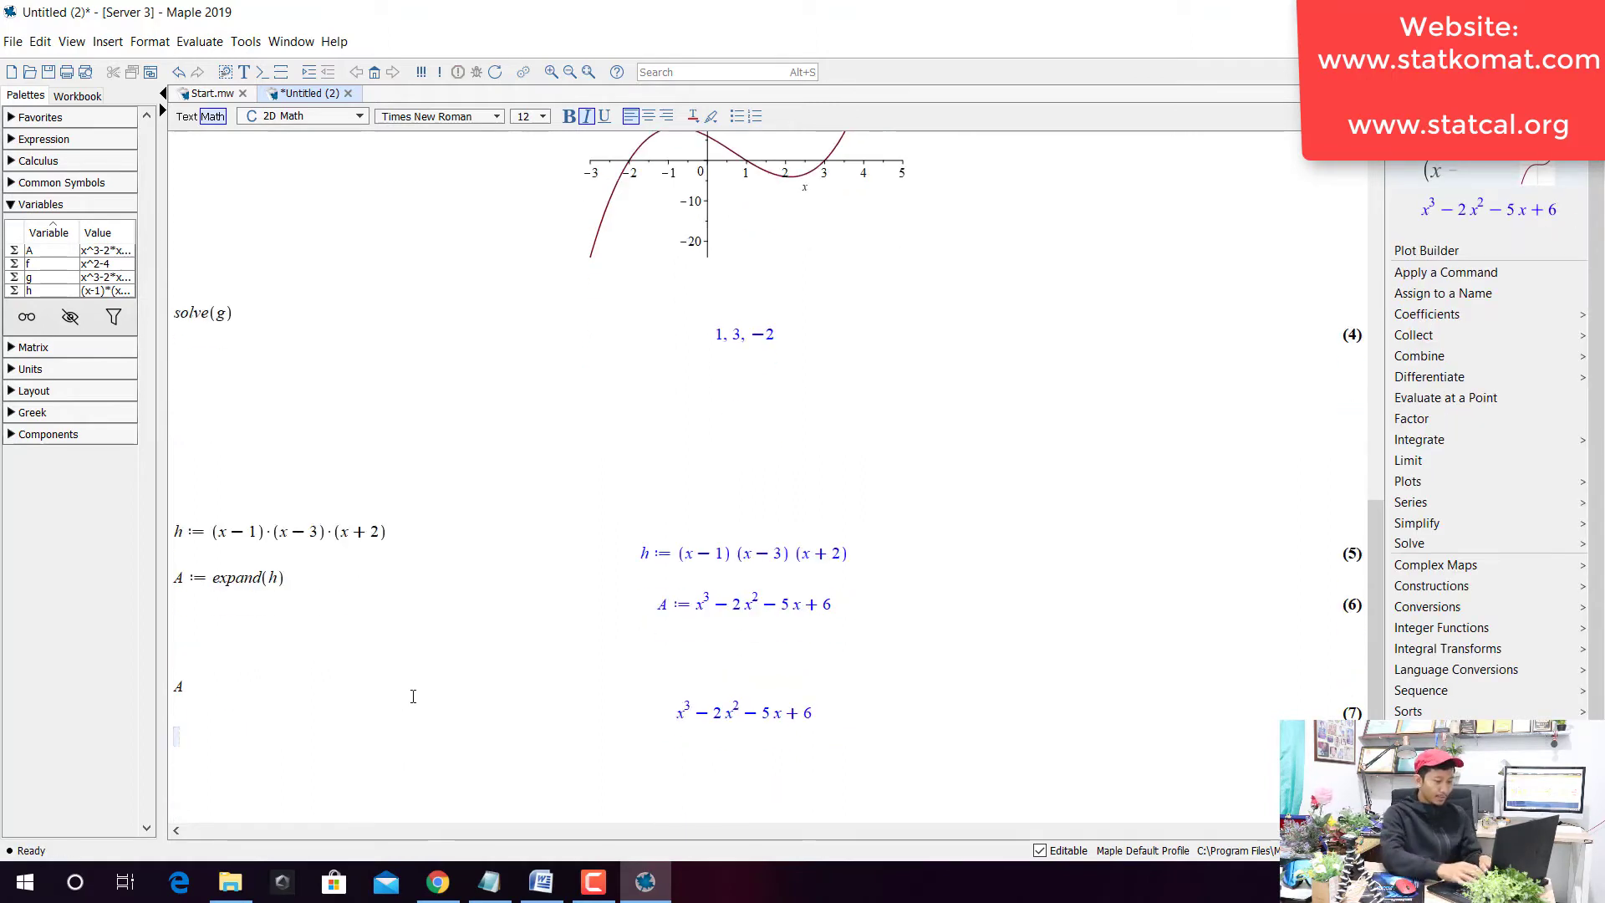
pyautogui.write('factor(A)')
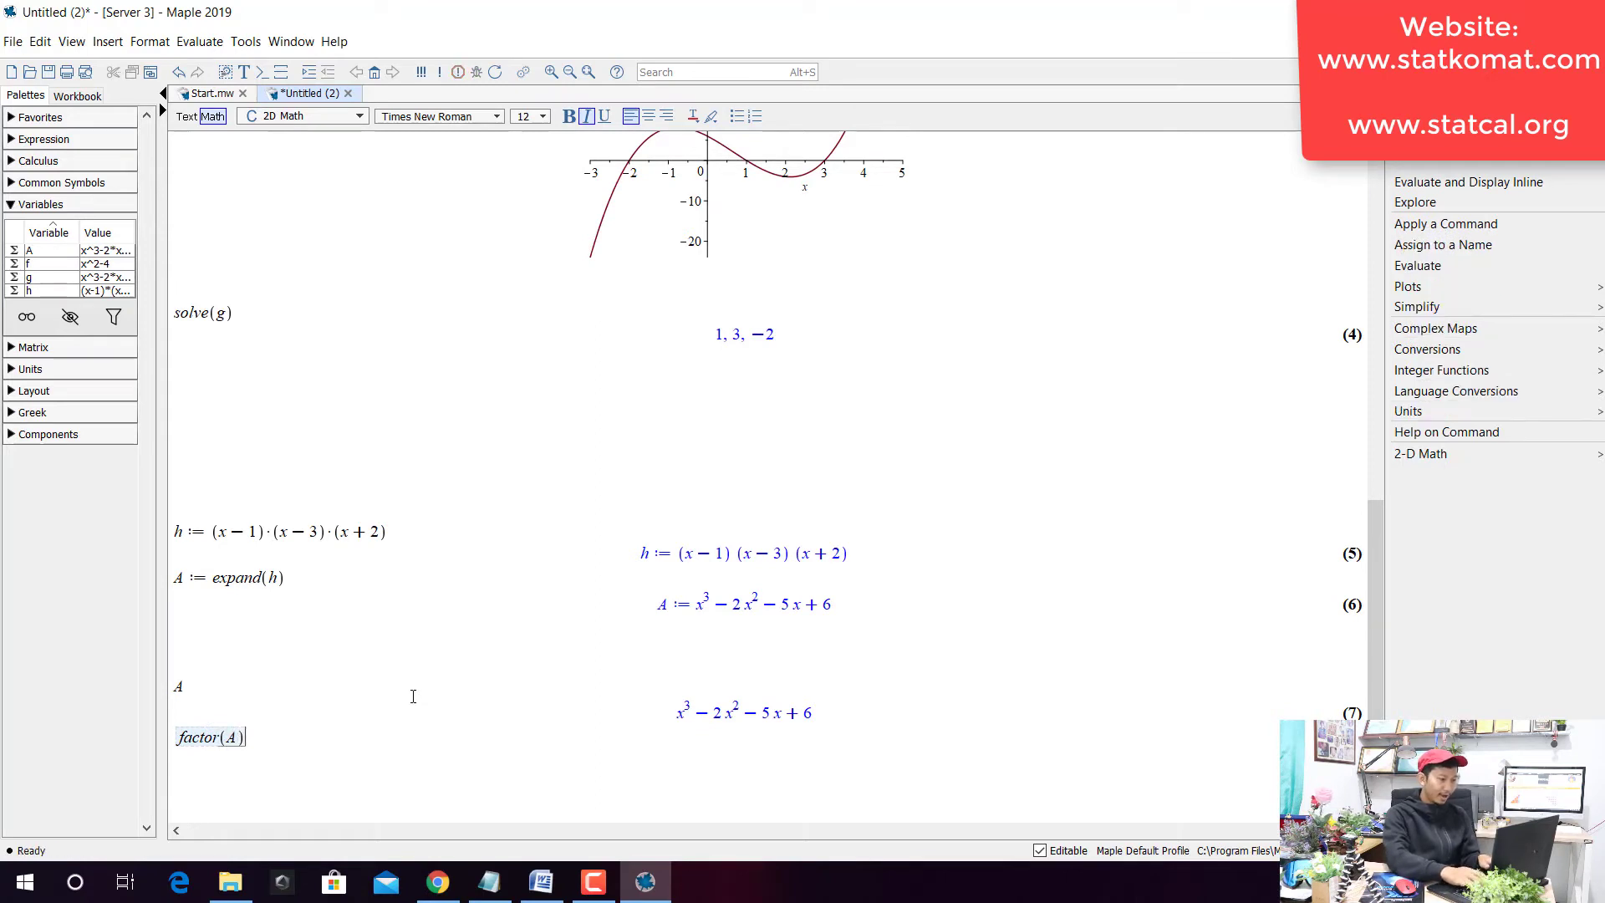
pyautogui.press('Return')
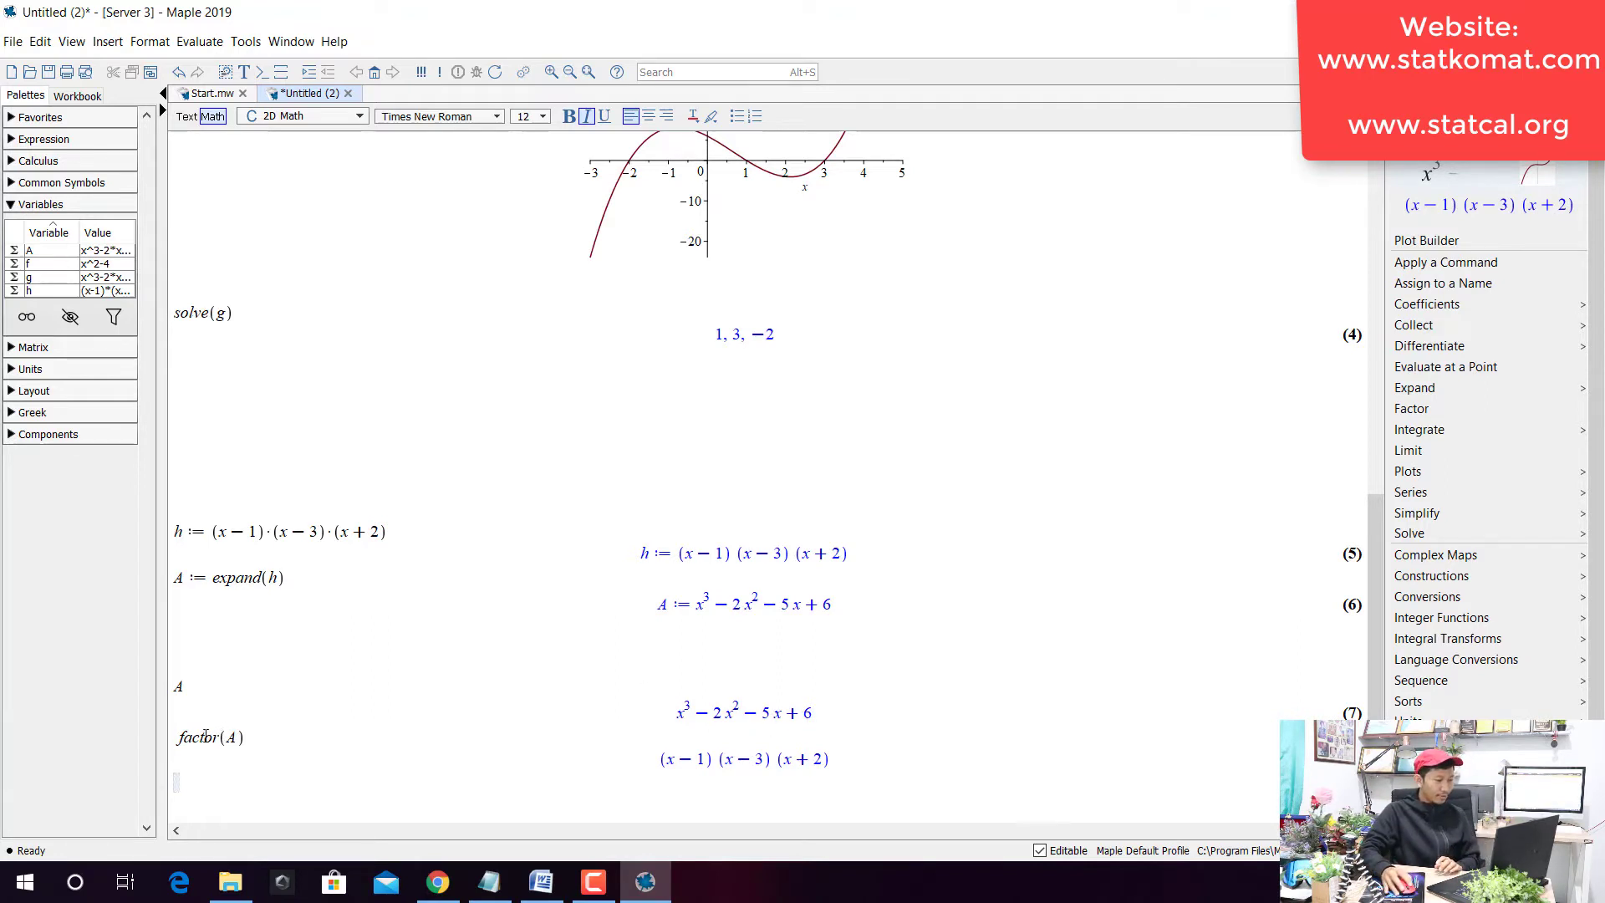
pyautogui.moveTo(205, 735); pyautogui.dragTo(223, 732)
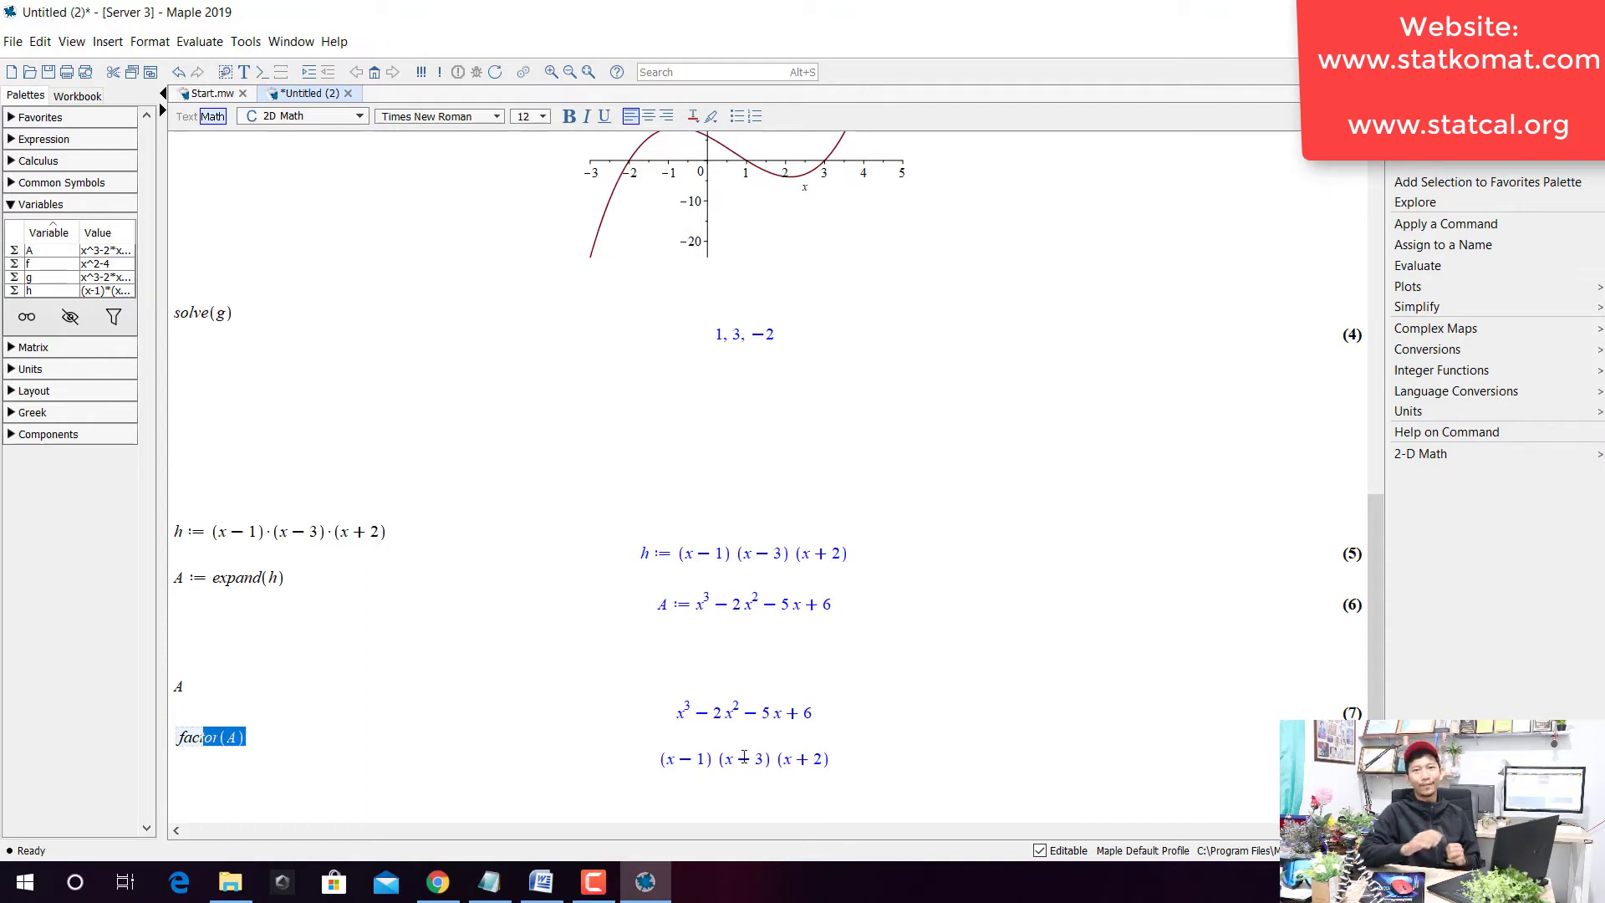
# Switch to the book PDF in Chrome and find example case 1.3 on solving an inequality.
pyautogui.click(438, 882)
pyautogui.scroll(-6, 694, 555)
pyautogui.scroll(-5, 694, 555)
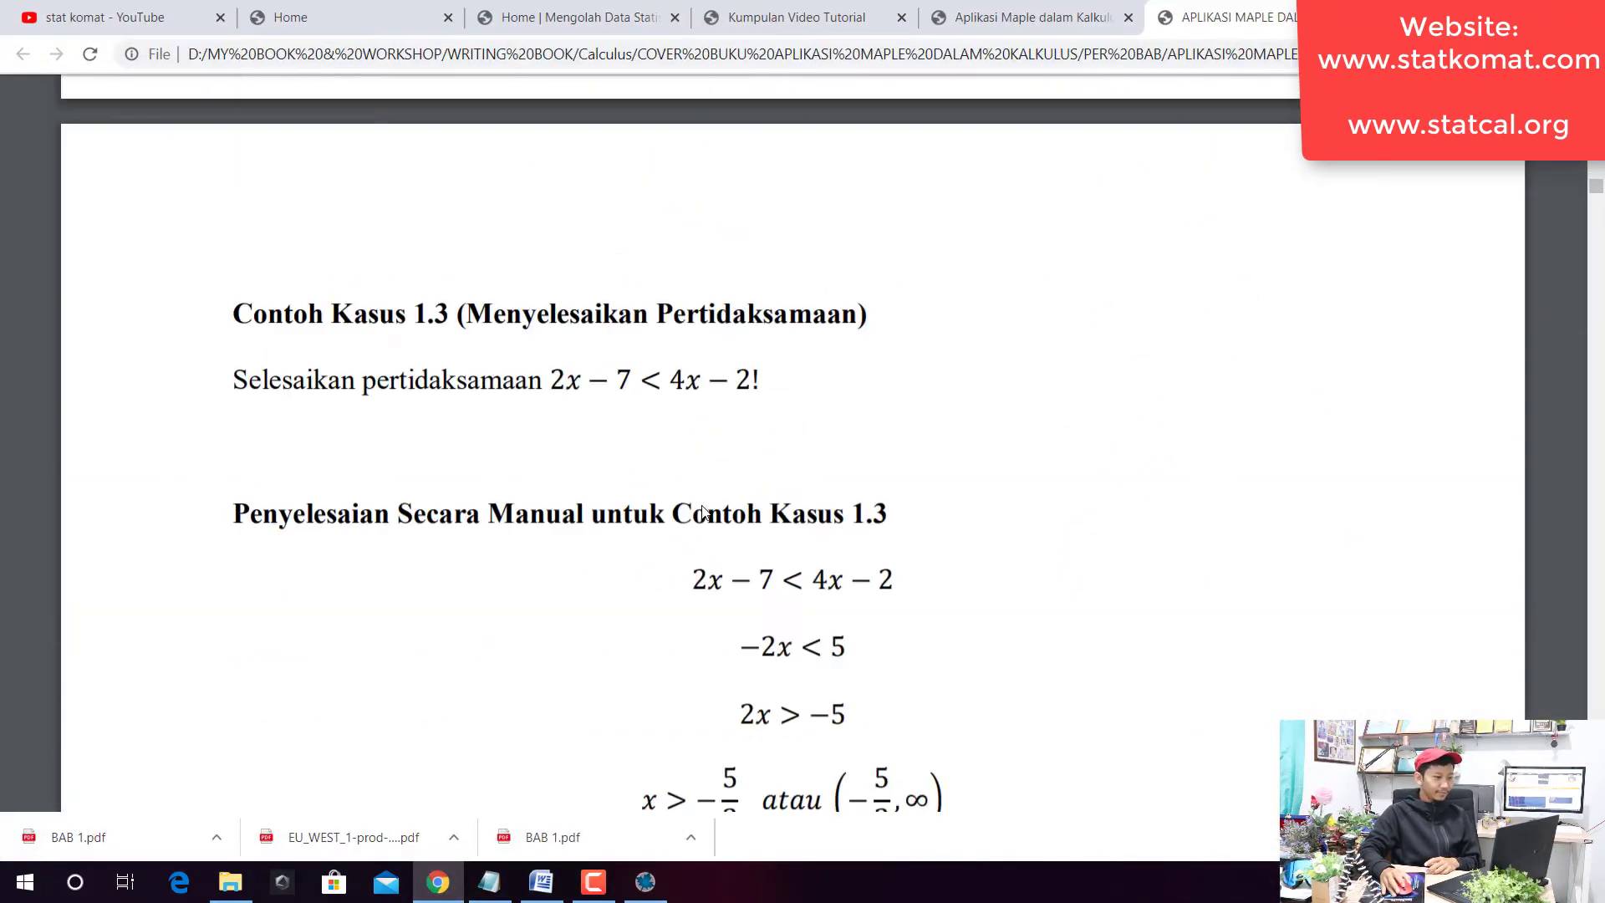